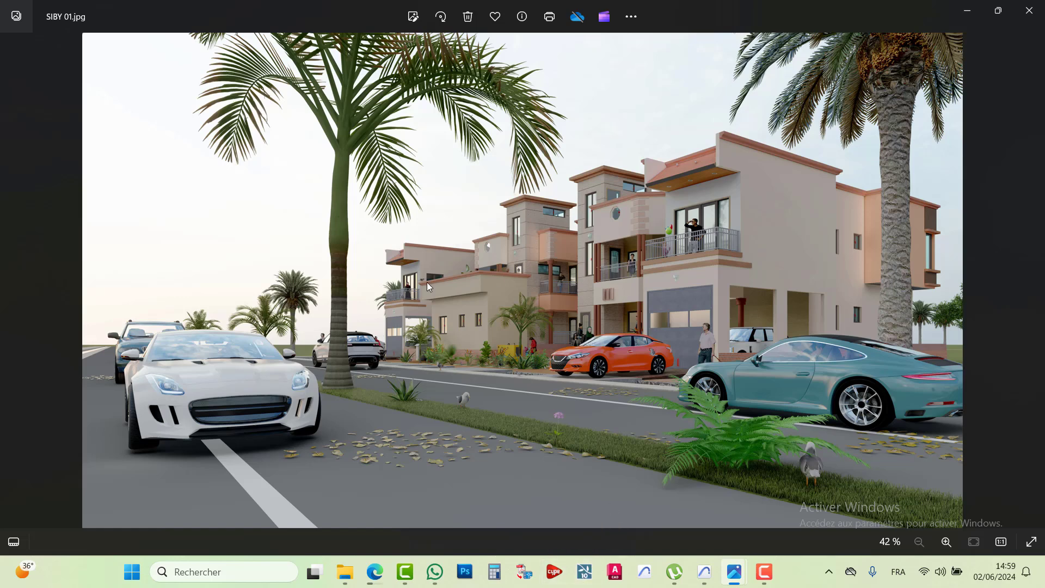
Browse forward through both sets of residence renders in Windows Photos.
click(1031, 281)
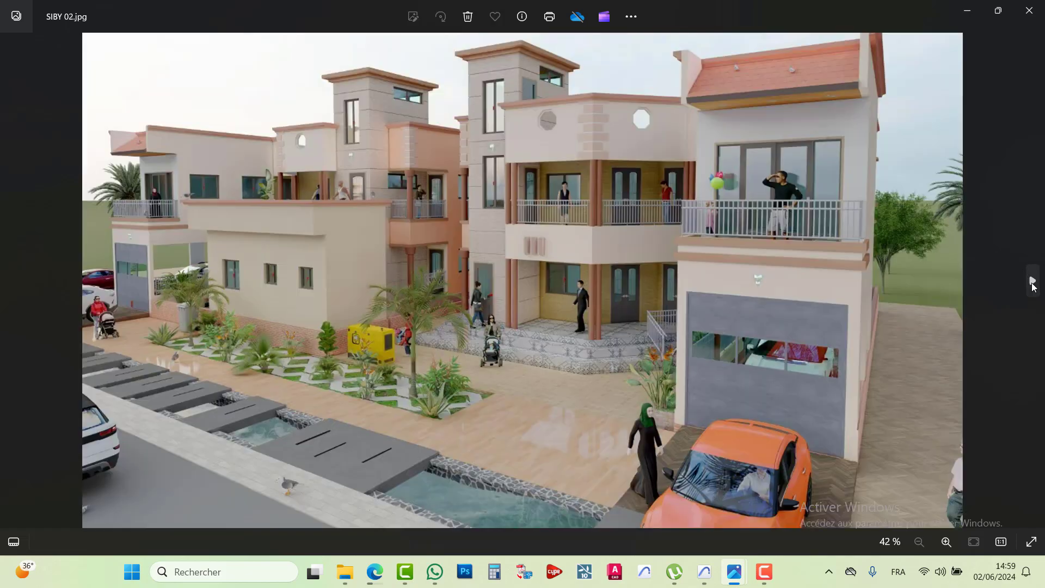
click(1032, 283)
click(1032, 283)
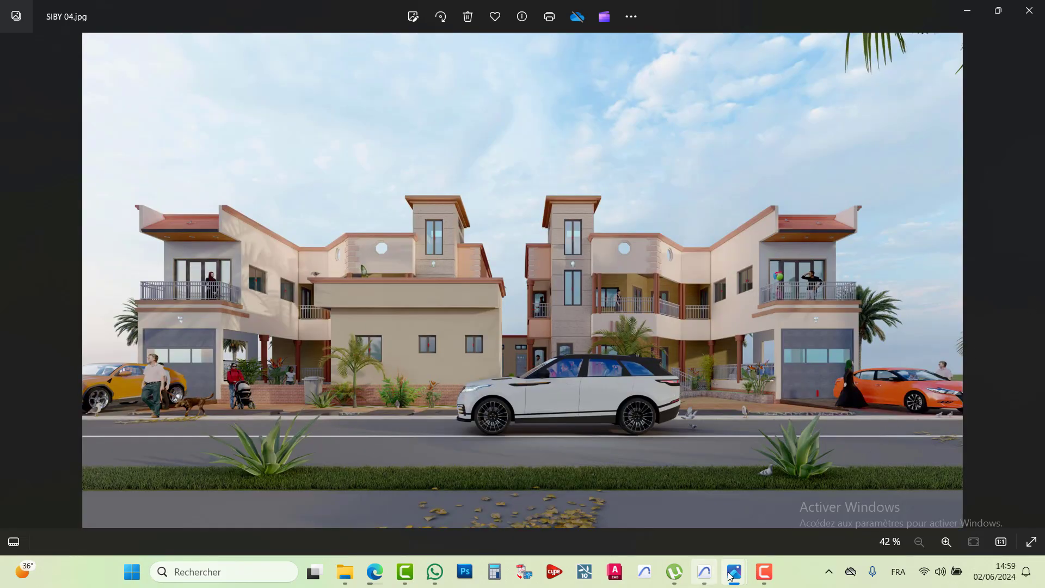
mouse_move(734, 578)
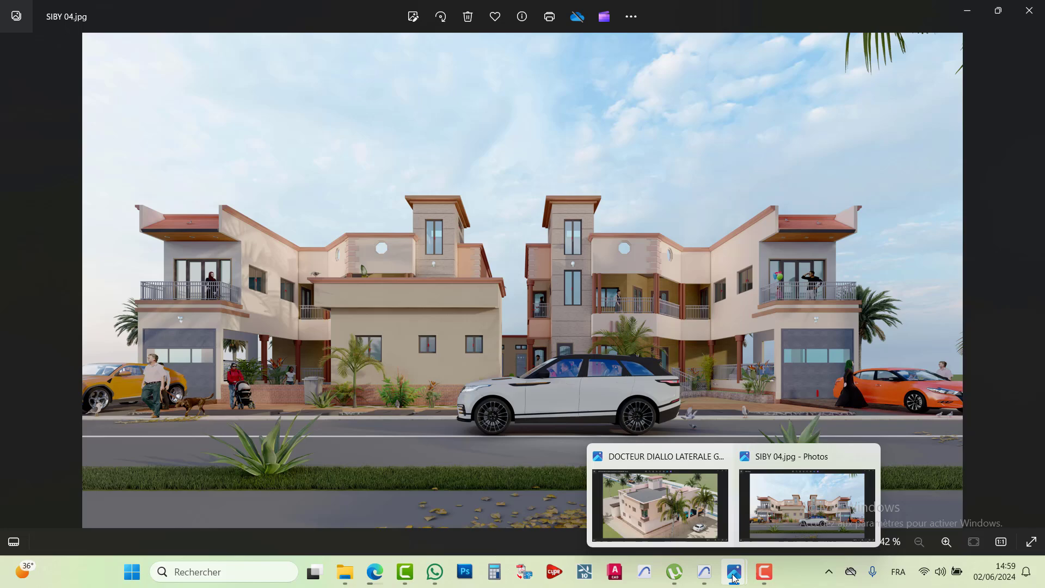
click(686, 525)
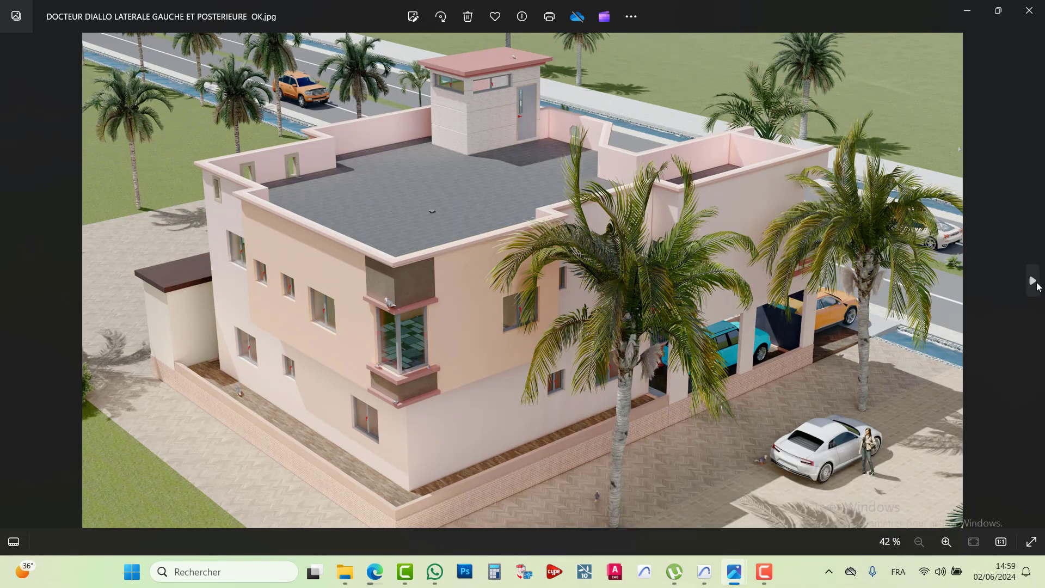
click(1032, 281)
click(1032, 281)
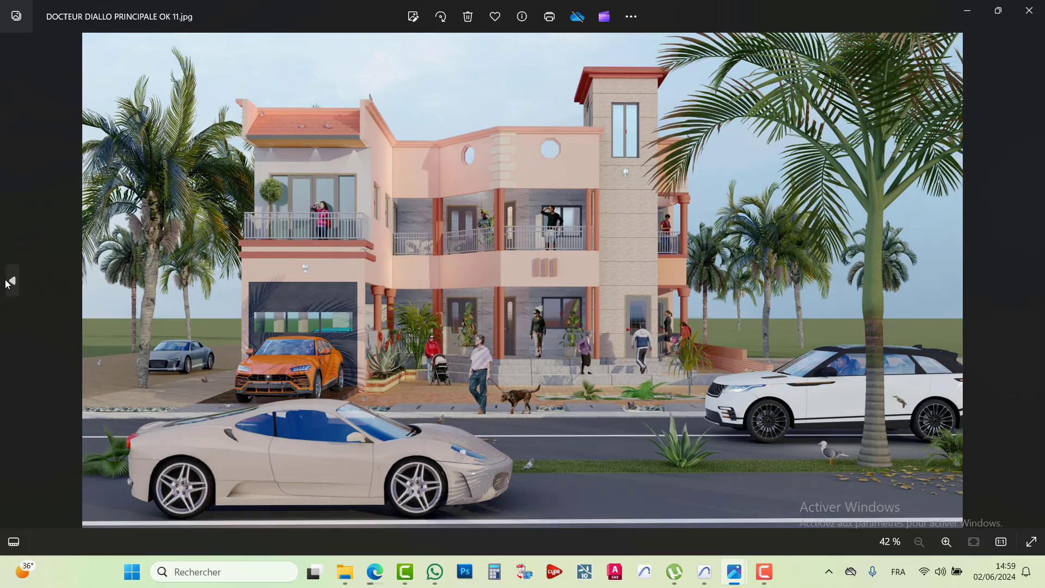
Return to the elevated right-side render, then minimize Photos and bring up the Archicad project.
click(7, 282)
click(8, 282)
click(8, 282)
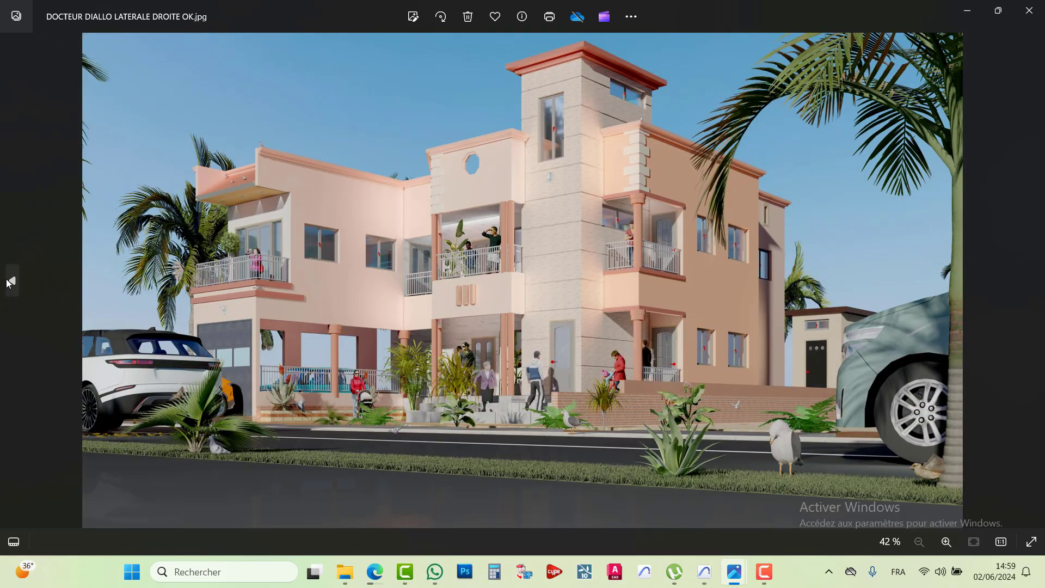
click(8, 283)
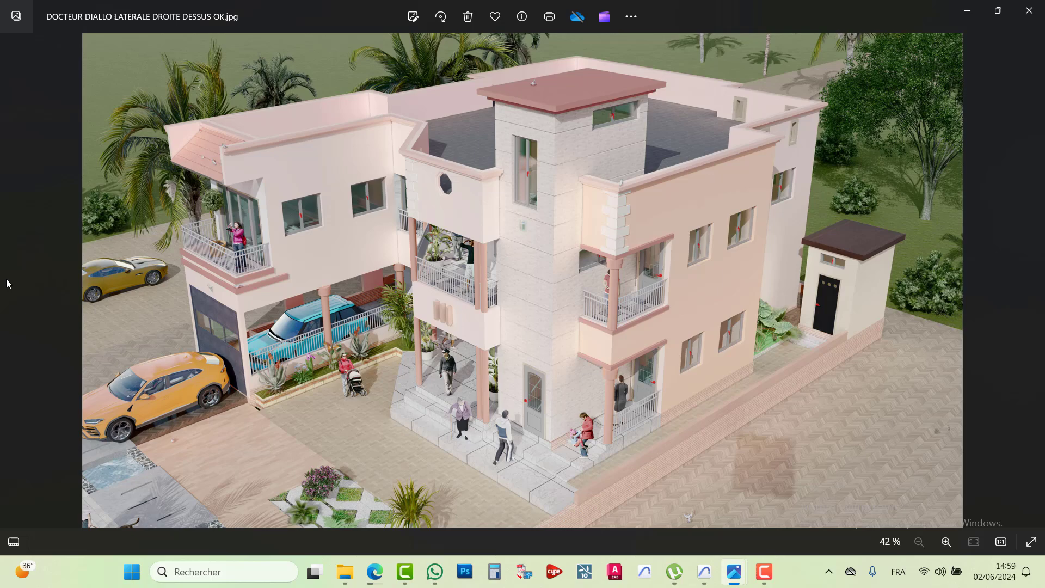
click(970, 17)
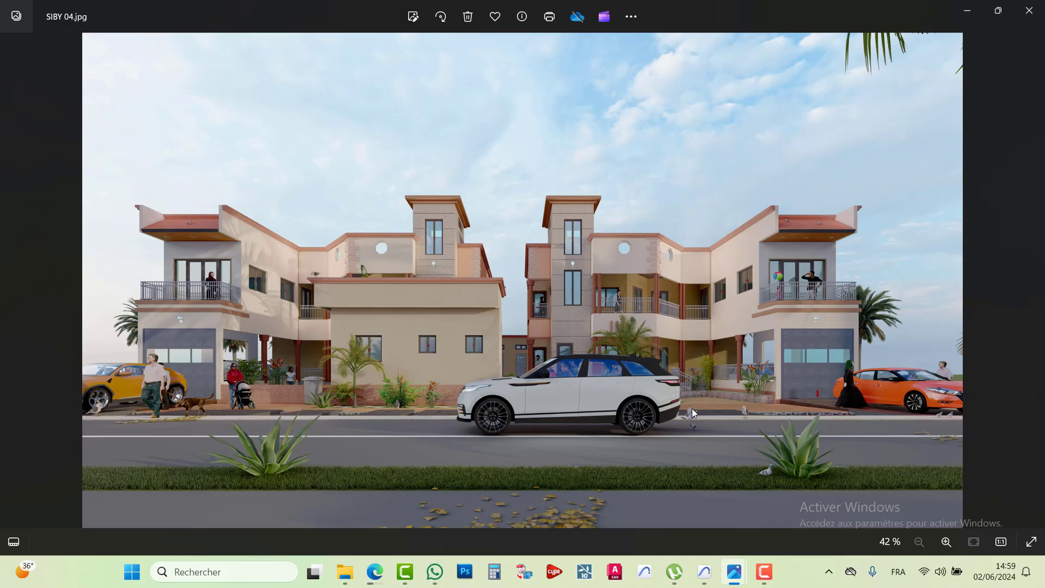
click(704, 571)
Save a copy via Enregistrer sous as 'PROJET DE RESIDENCE AVEC LUMION 10' in FORMATION LUMION 10.
drag(553, 337, 348, 338)
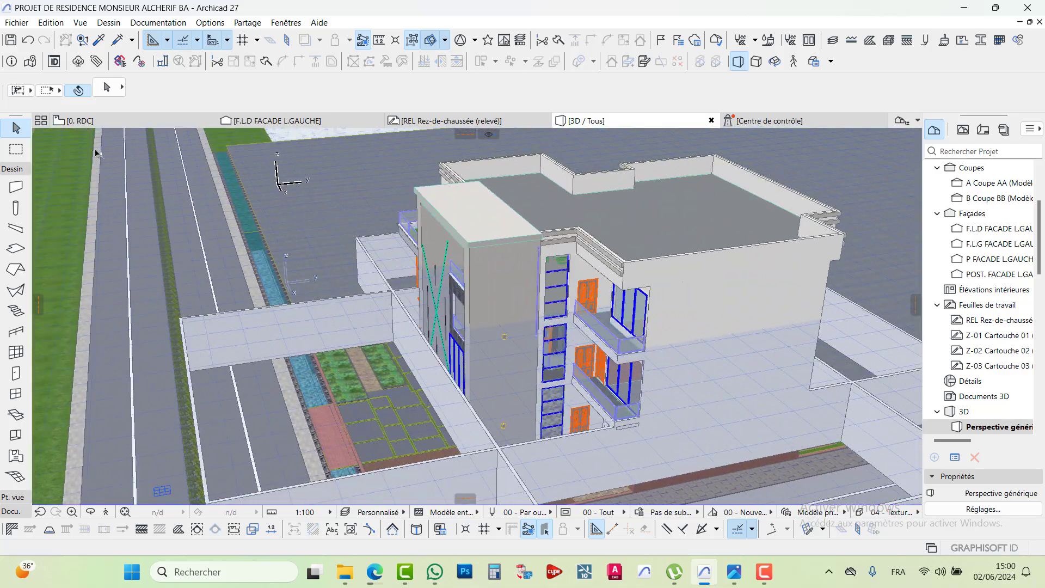
click(17, 23)
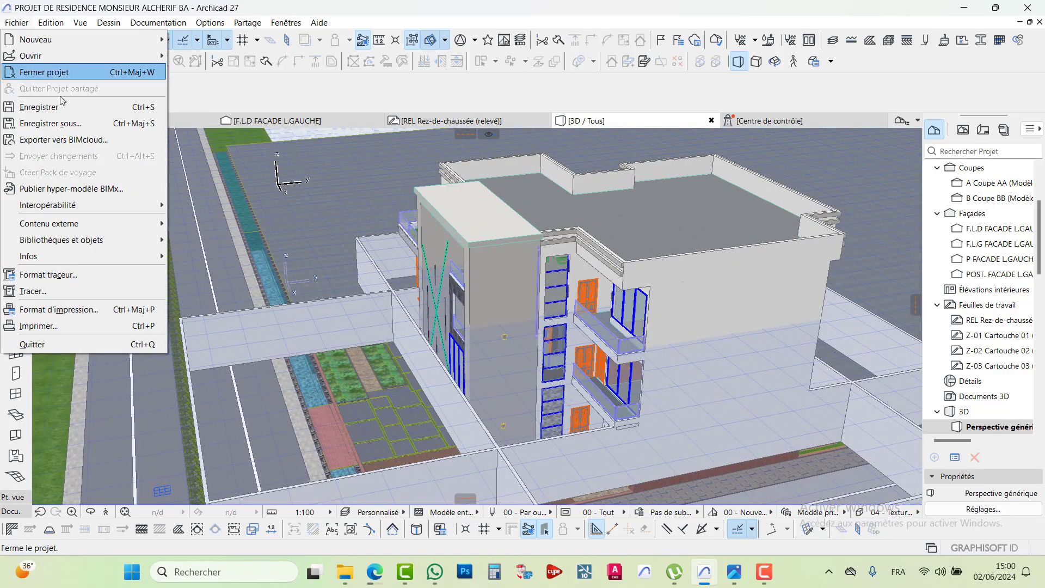
click(69, 128)
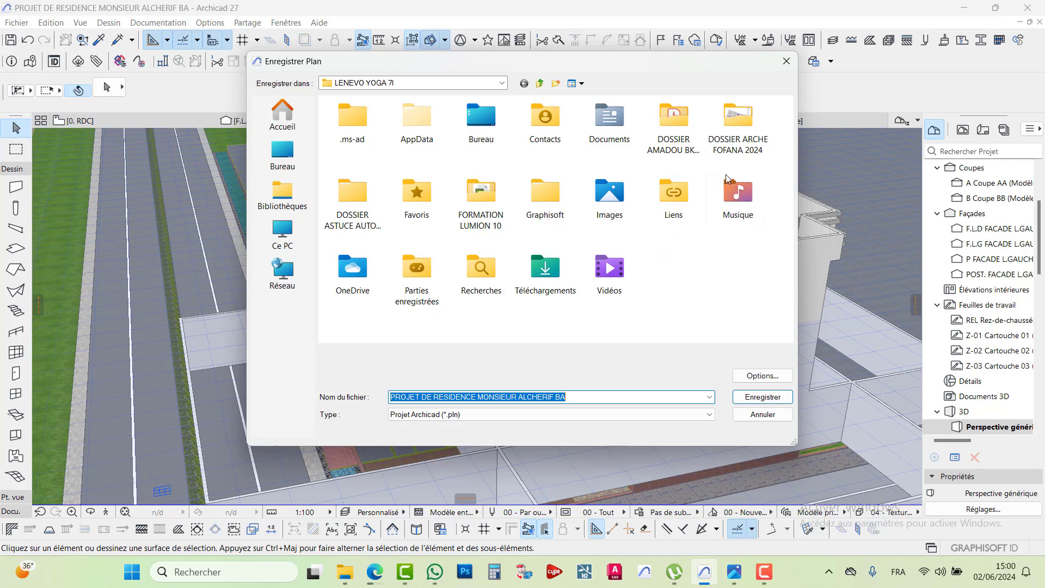
double_click(469, 217)
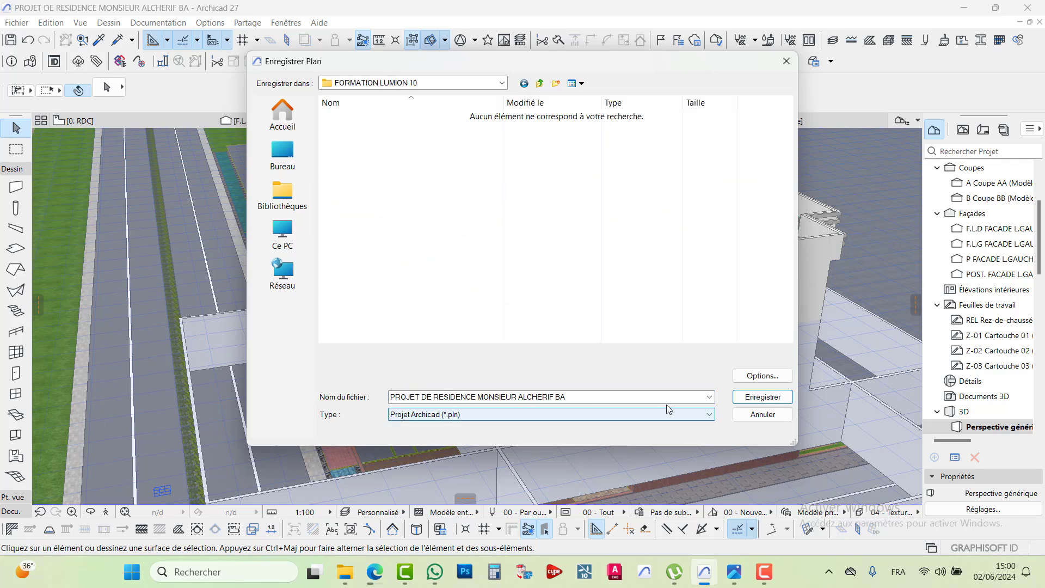
click(587, 396)
double_click(587, 395)
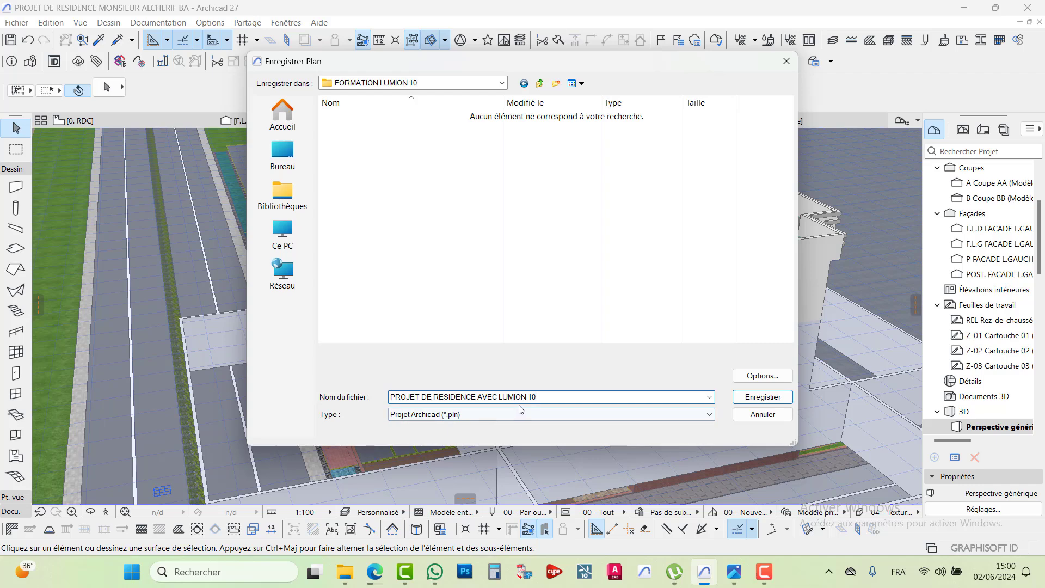
click(768, 398)
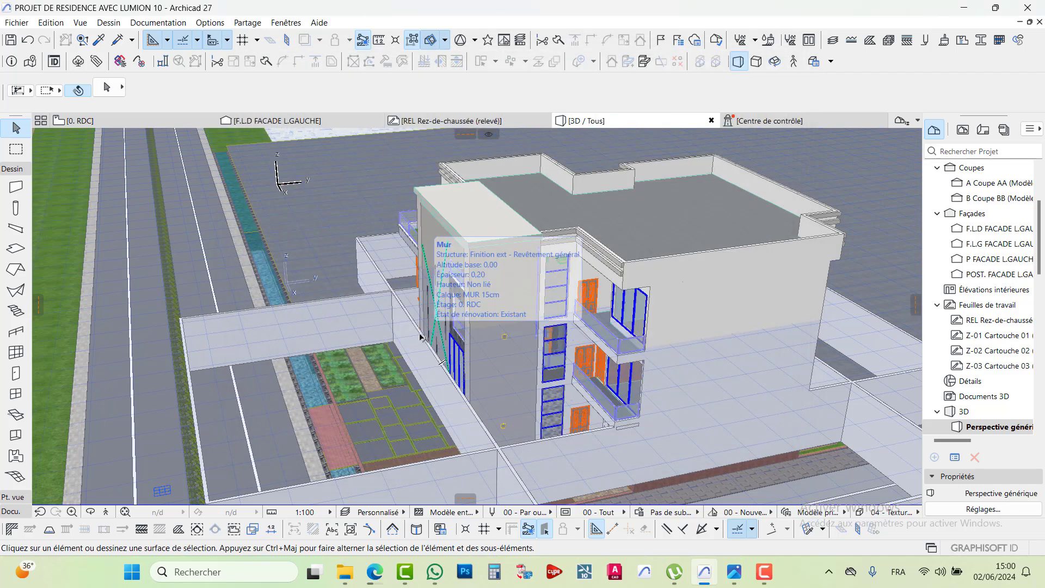
Delete the five surrounding walls: the walkway walls, long front boundary wall and right-side wall.
click(344, 330)
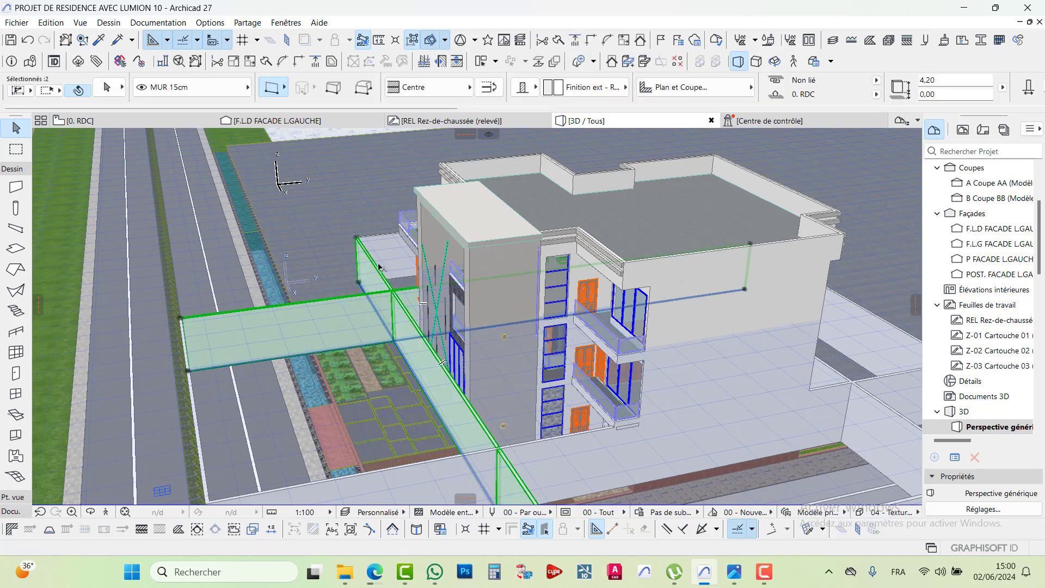
shift+click(304, 478)
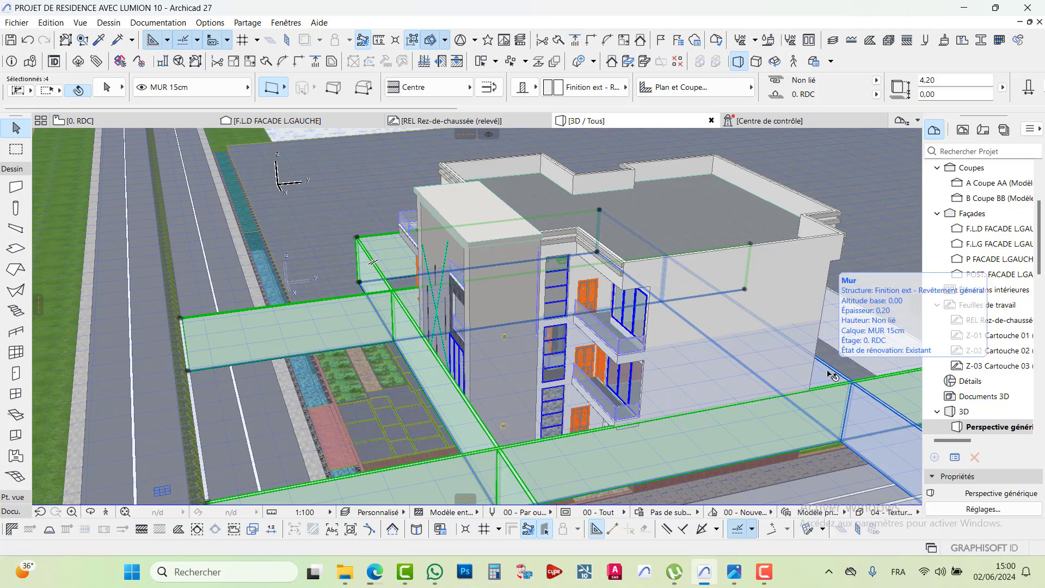
shift+click(882, 346)
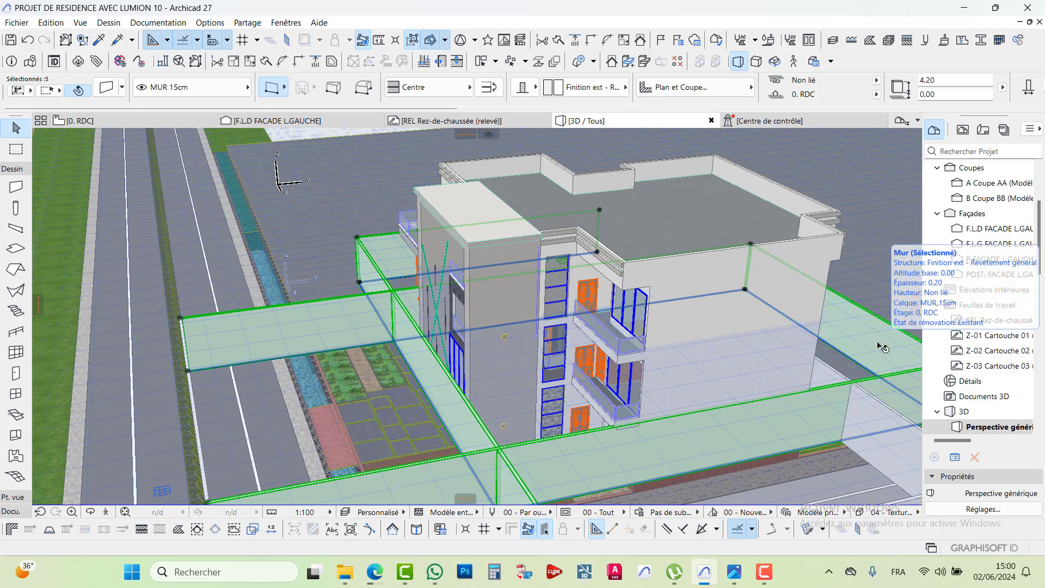
key(Delete)
Delete the remaining right-hand and left front walls.
shift+middle_drag(314, 353, 700, 306)
click(735, 373)
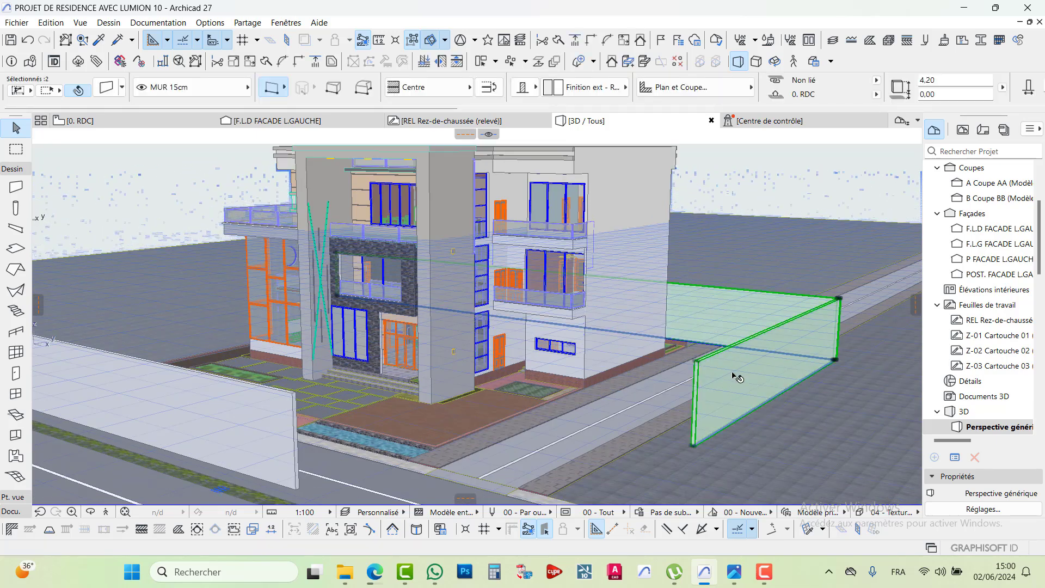
key(Delete)
click(125, 391)
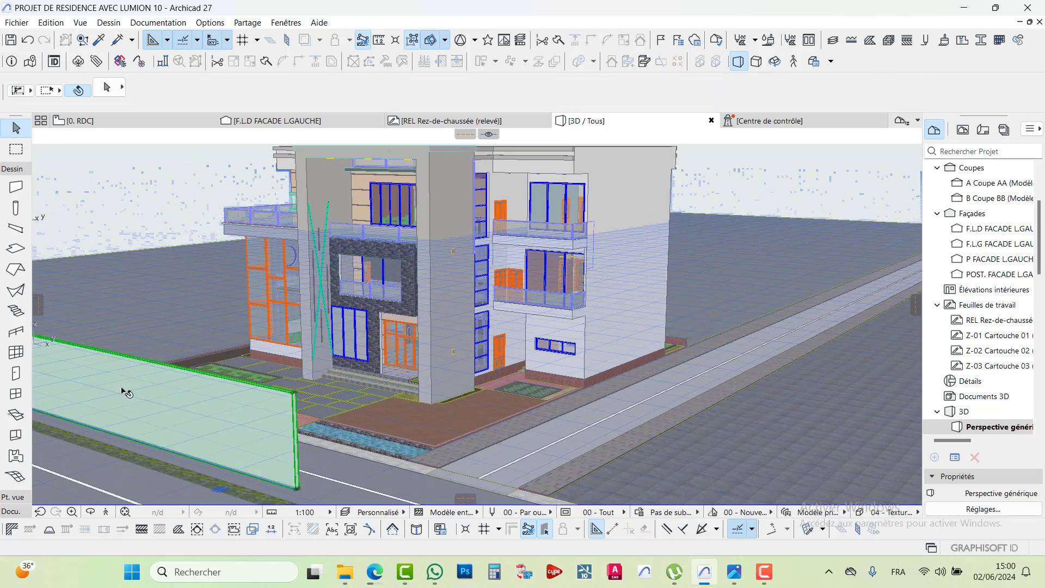
key(Delete)
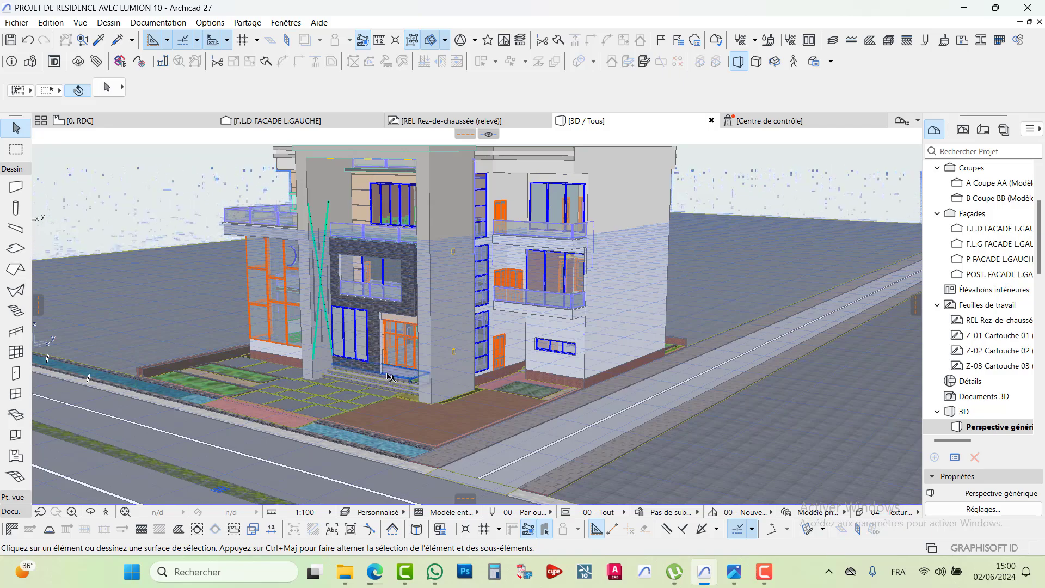
shift+middle_drag(391, 376, 573, 378)
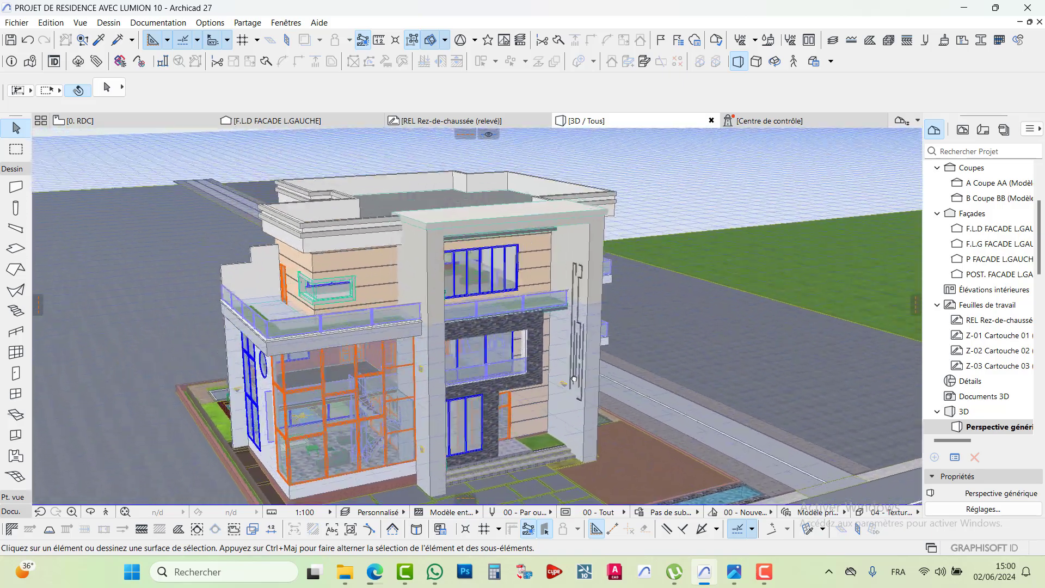
Delete the four low walls enclosing the lawn beside the house.
scroll(573, 378, up, 10)
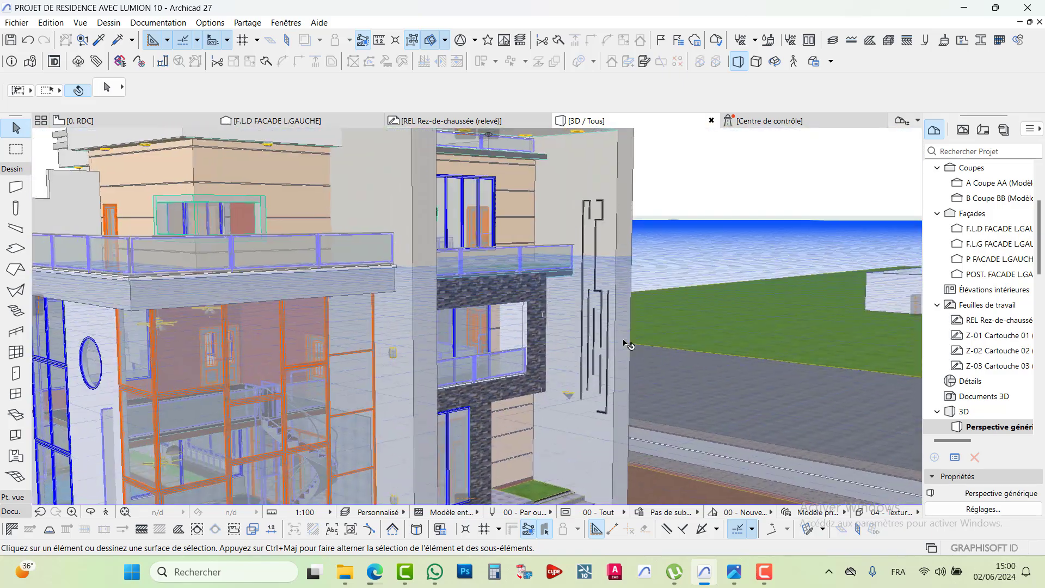
scroll(626, 344, down, 8)
shift+middle_drag(626, 344, 731, 263)
click(700, 206)
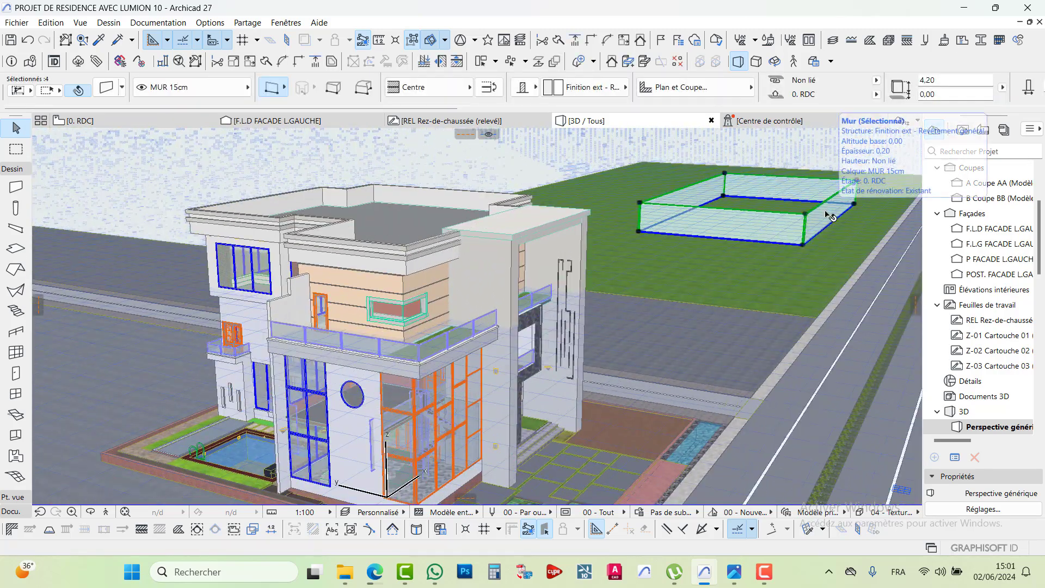
key(Delete)
Orbit and zoom around the top terrace to inspect the building.
shift+middle_drag(437, 385, 494, 370)
scroll(589, 229, up, 7)
shift+middle_drag(656, 272, 341, 281)
scroll(357, 283, down, 7)
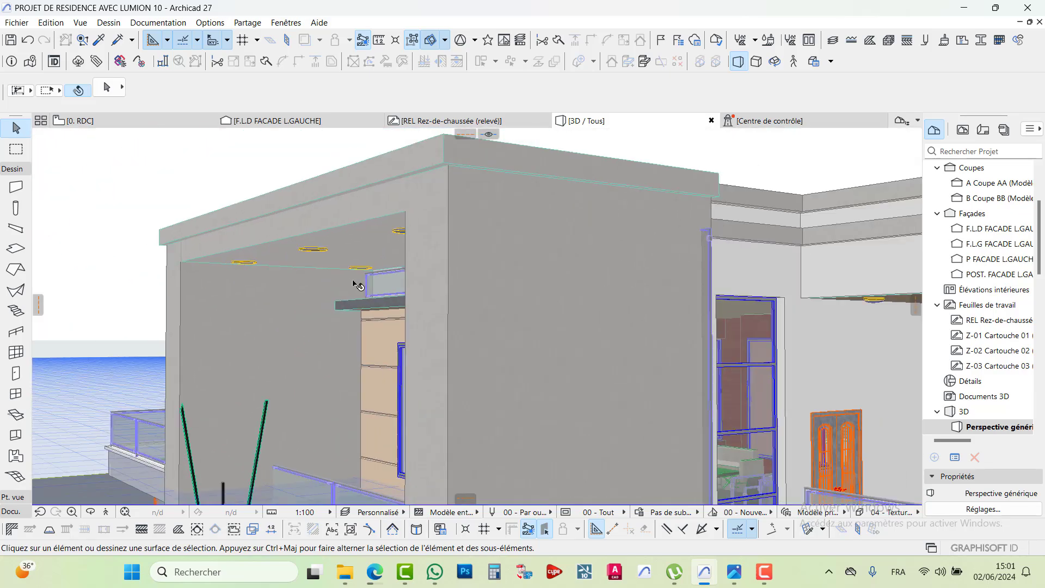
middle_drag(531, 323, 547, 344)
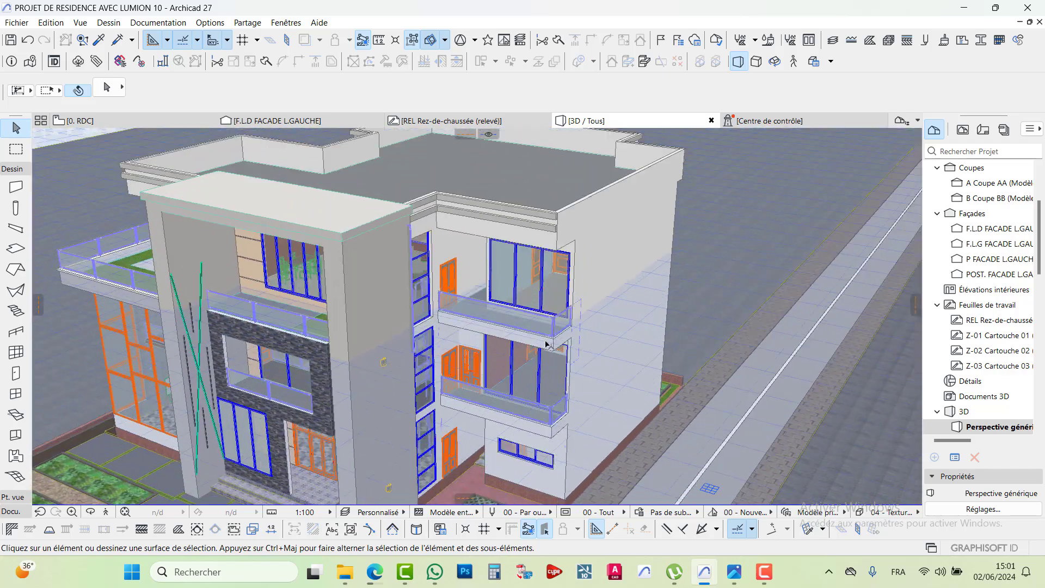
Center the two right balcony railings on their reference line and stop them extending to the ground.
click(548, 325)
shift+click(544, 412)
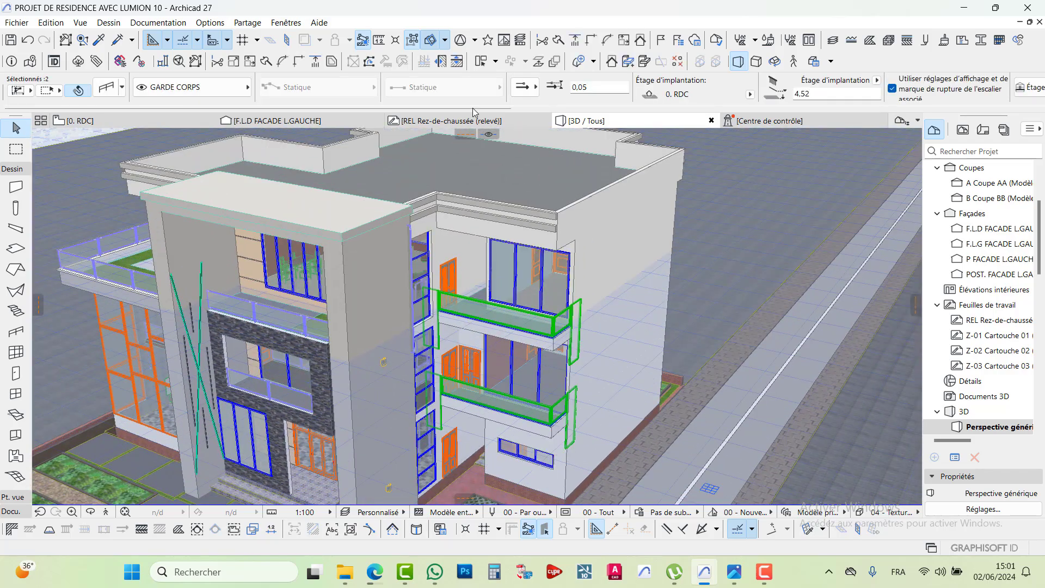
click(534, 92)
click(558, 90)
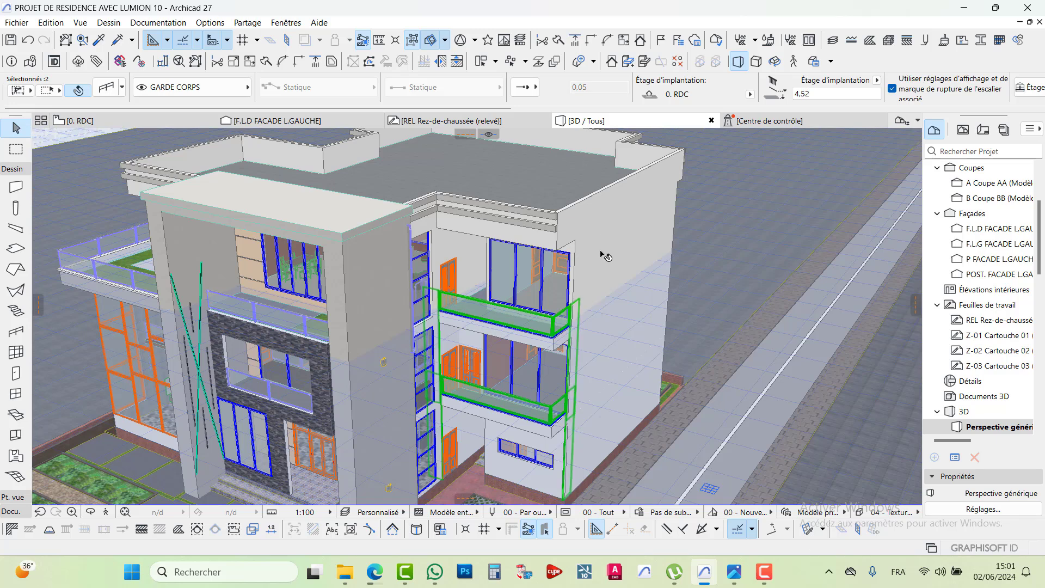
click(590, 91)
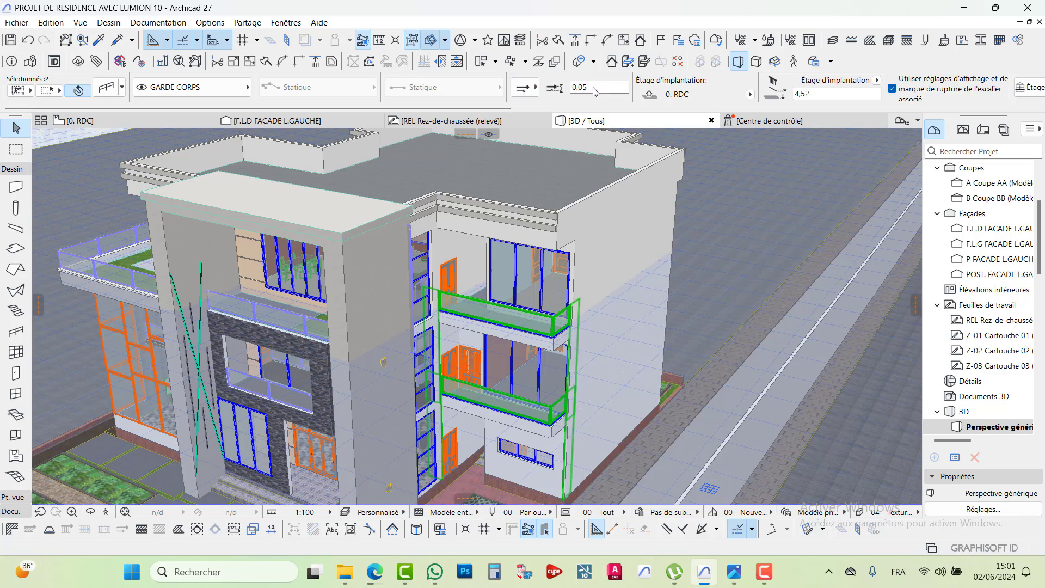
click(551, 90)
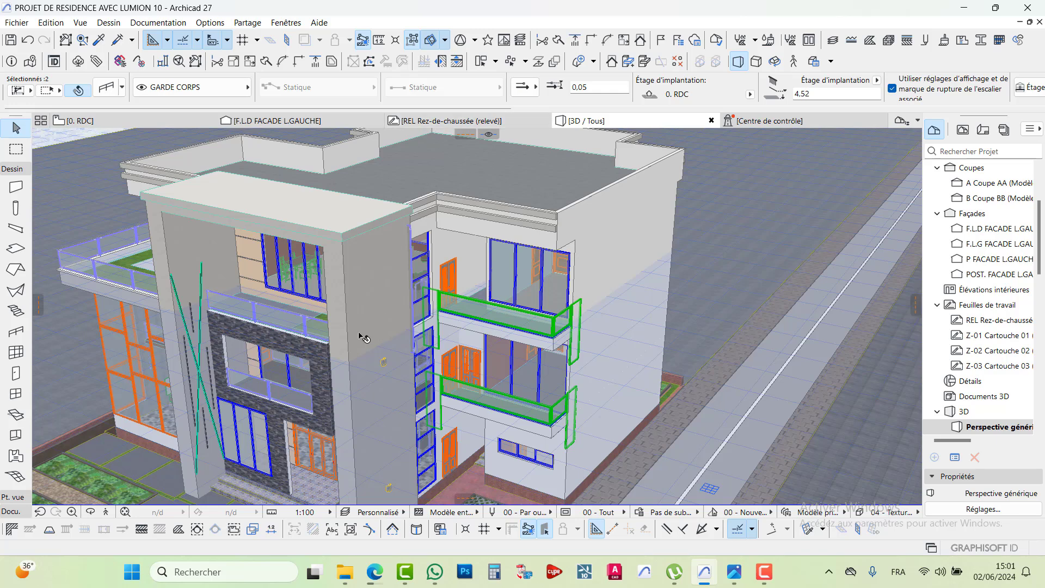
Pick up the R+2 terrace railing's settings, then reselect the lower and upper right balcony railings.
click(311, 333)
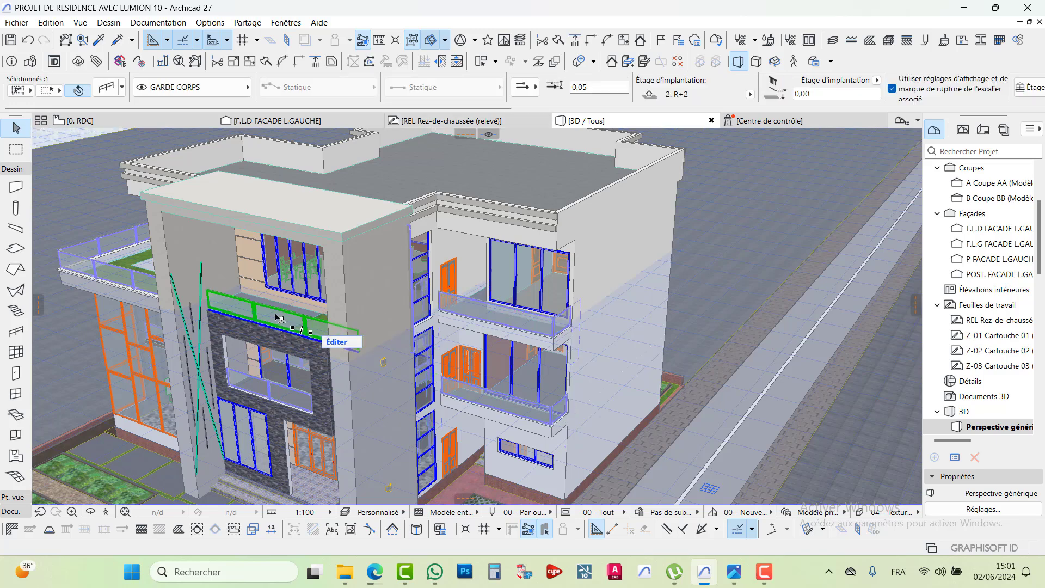
alt+click(277, 317)
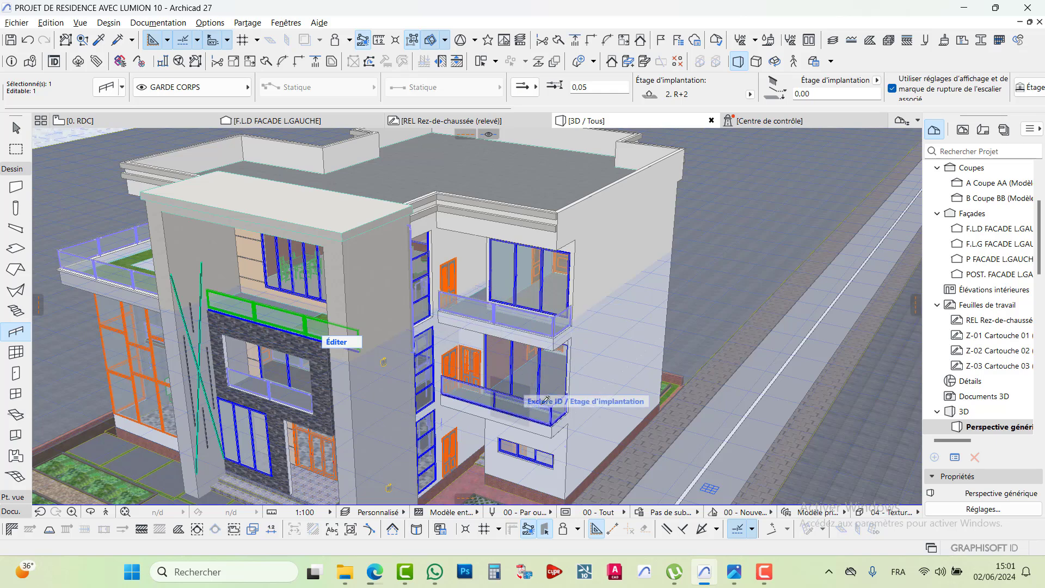
key(Escape)
key(Escape)
click(528, 412)
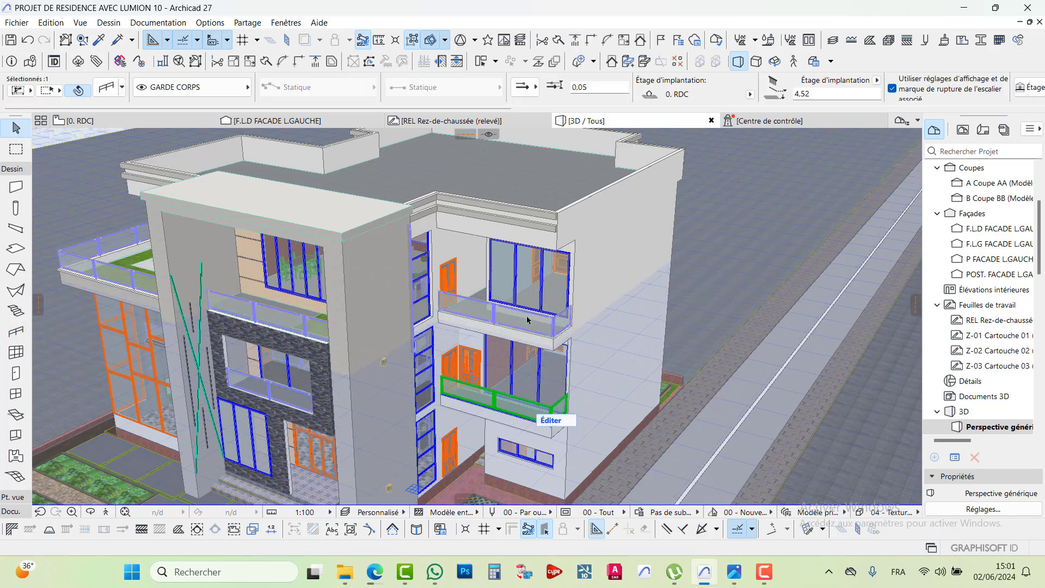
click(529, 322)
Navigate the 3D view into the living room and over to the staircase.
shift+middle_drag(601, 363, 461, 309)
scroll(461, 309, up, 5)
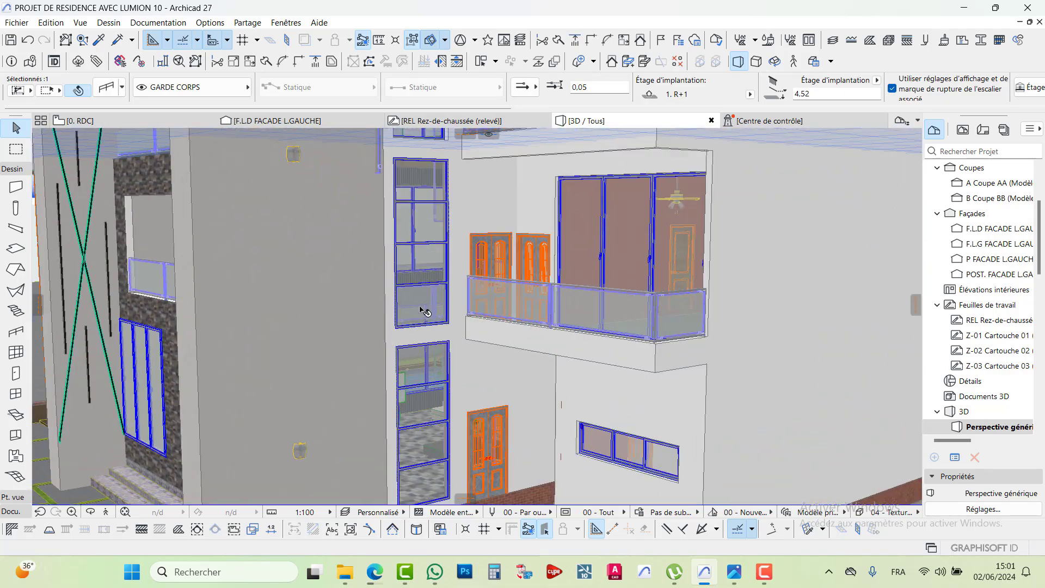
shift+middle_drag(338, 283, 388, 322)
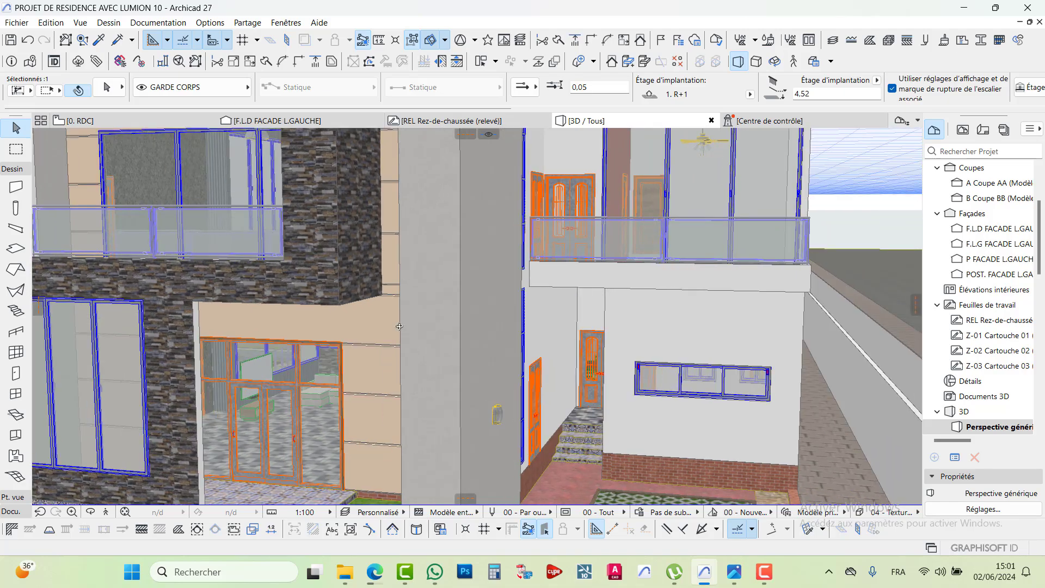
scroll(298, 379, up, 10)
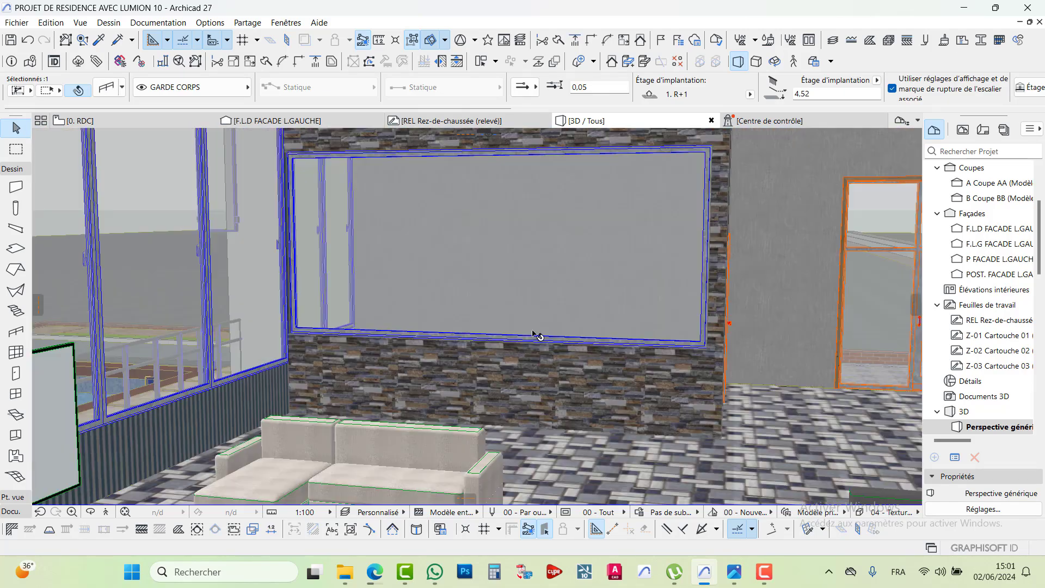
middle_drag(532, 333, 248, 294)
scroll(247, 294, up, 6)
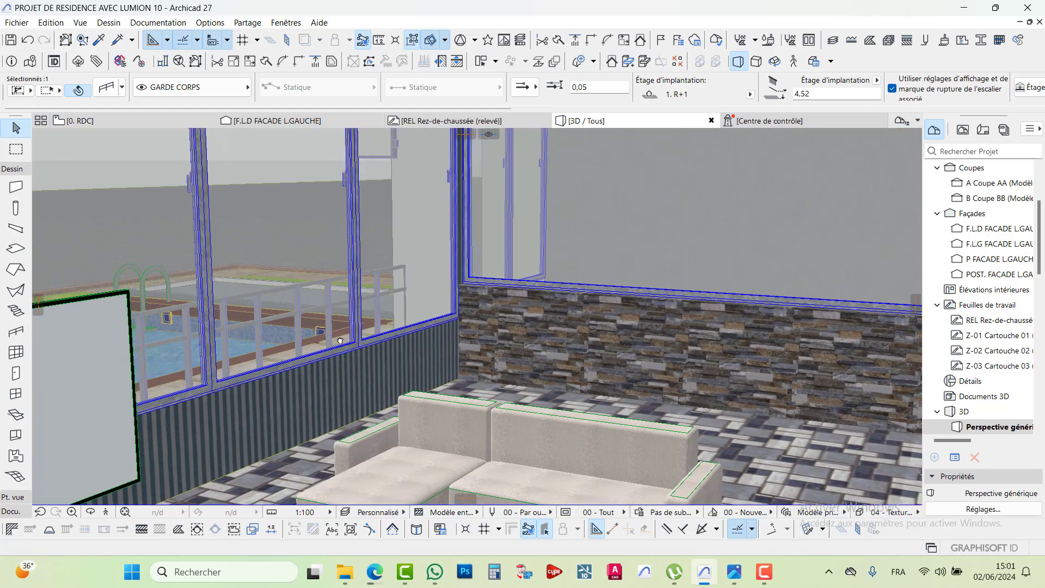
middle_drag(396, 346, 401, 257)
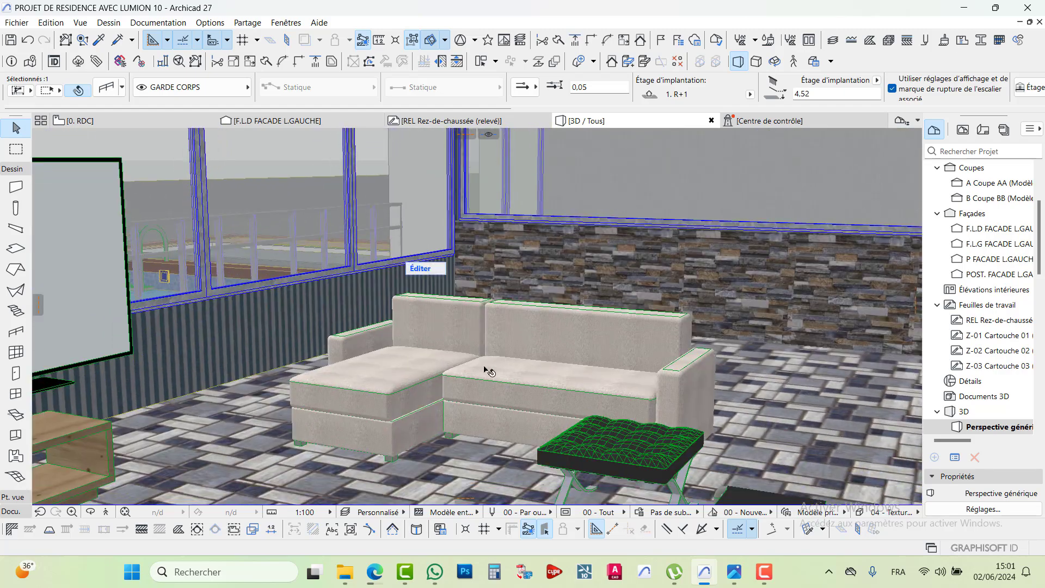
scroll(486, 370, down, 5)
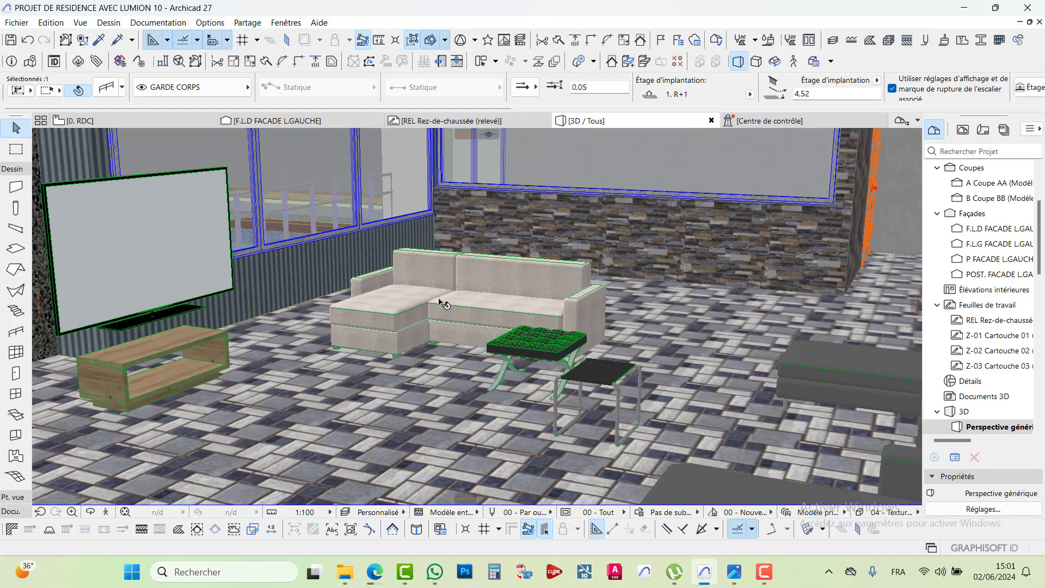
middle_drag(647, 314, 438, 332)
key(Escape)
middle_drag(626, 256, 541, 321)
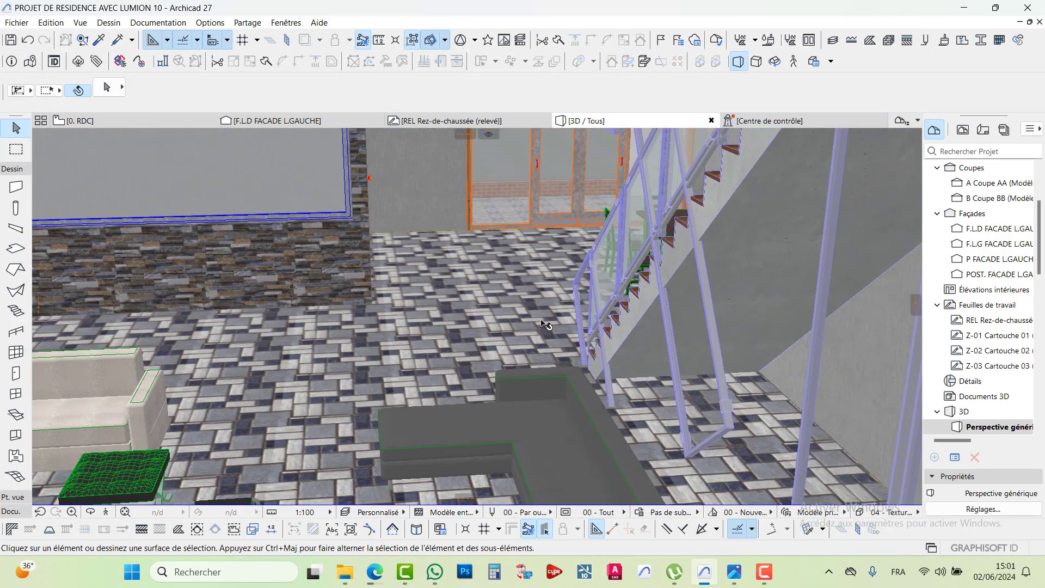
Move the stair GARDE CORPS railing to the third reference-line position.
click(710, 338)
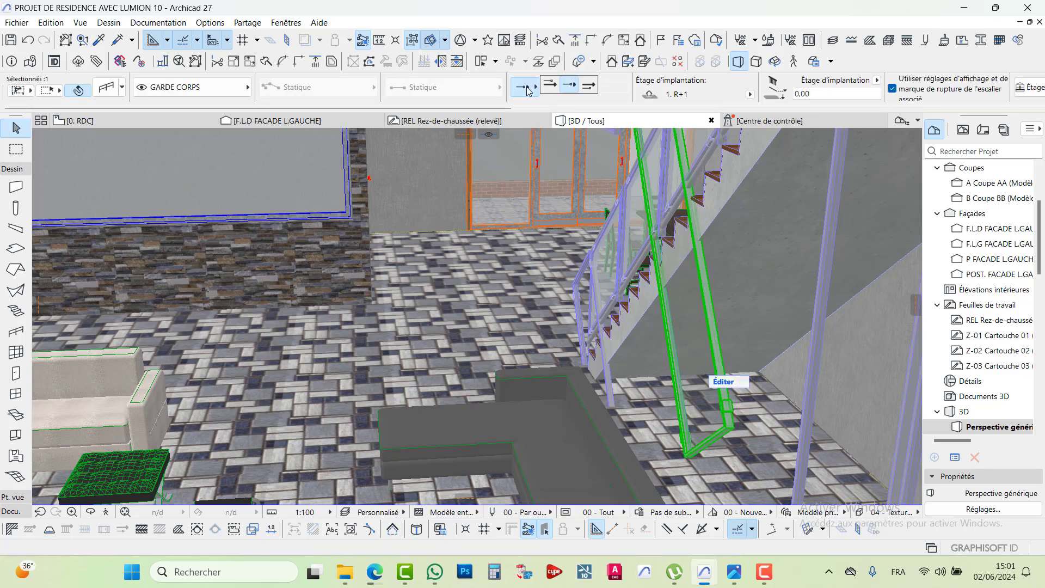
click(550, 85)
key(Escape)
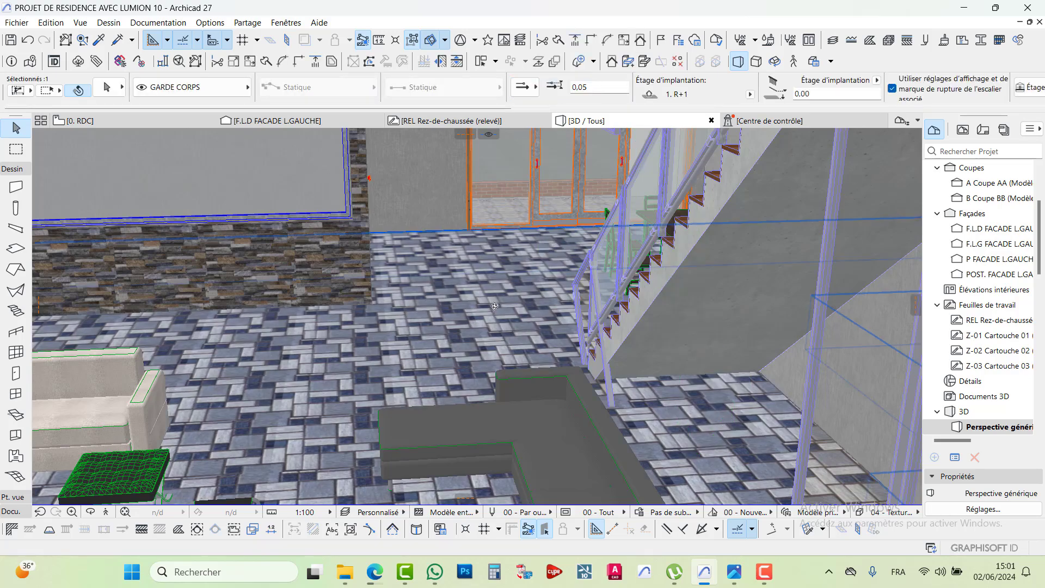
shift+middle_drag(493, 312, 632, 328)
click(482, 208)
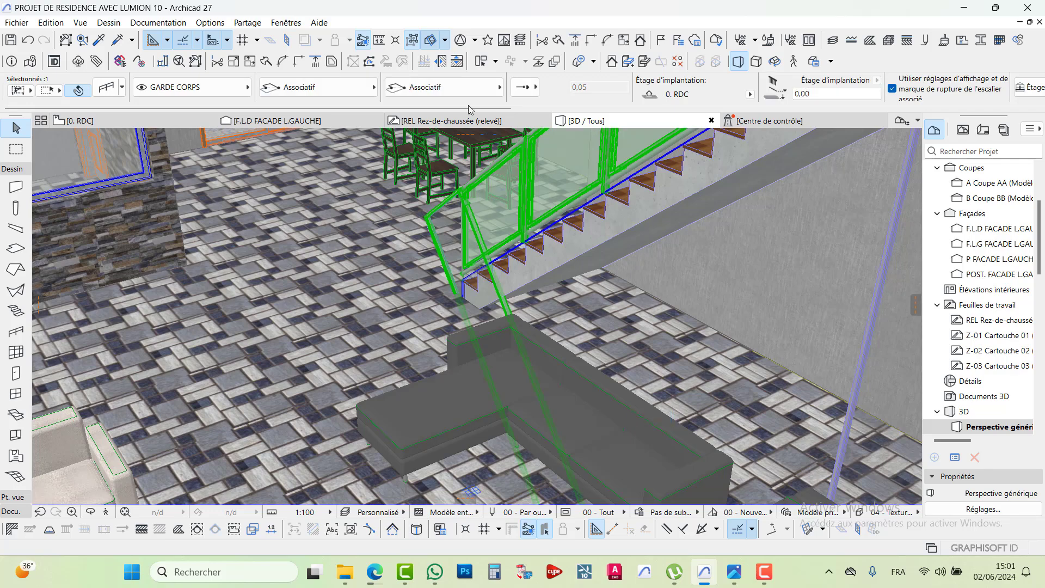
click(551, 87)
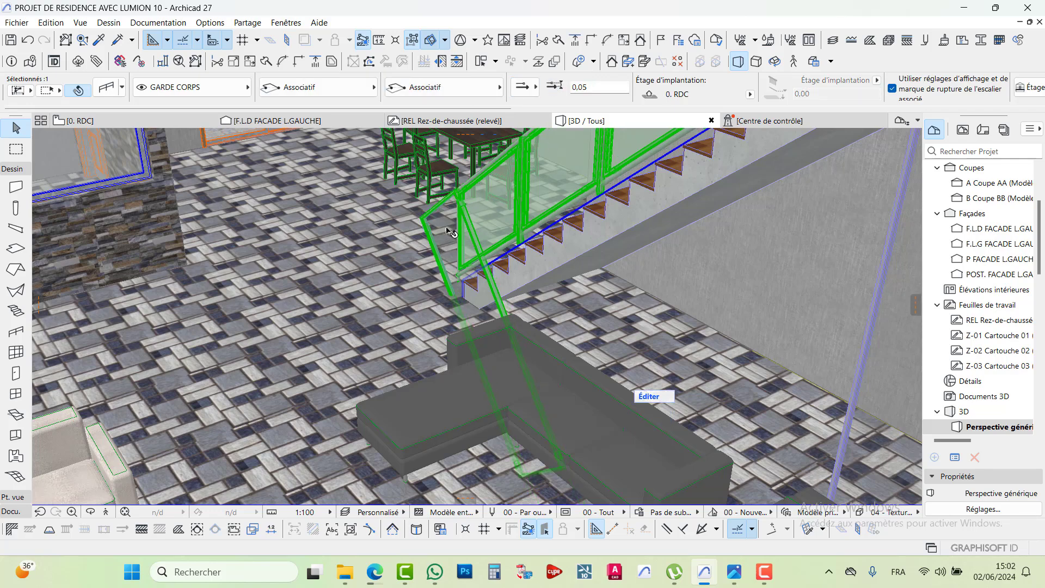
click(590, 87)
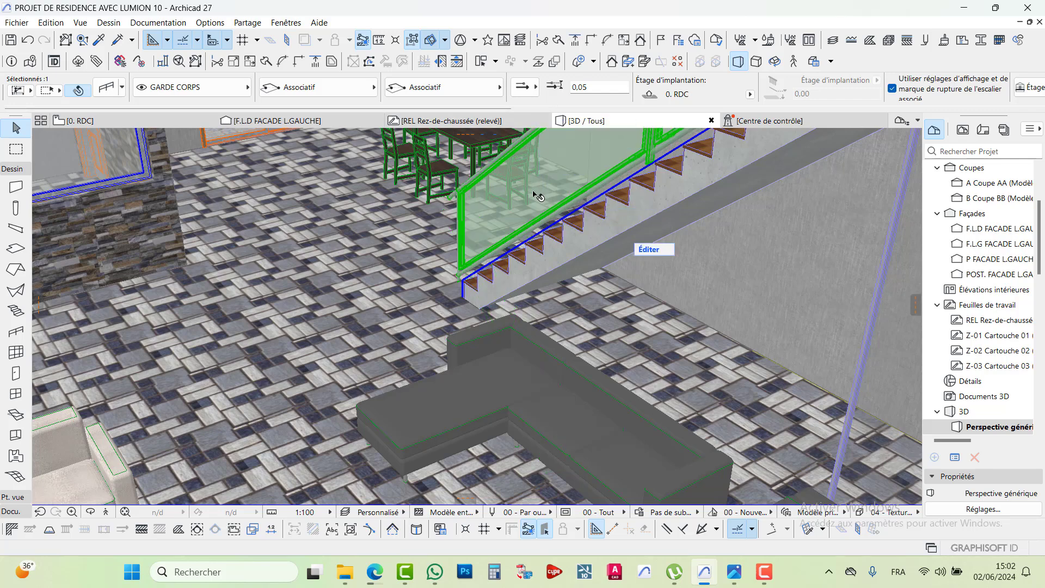
Pan around the staircase and dining area to check the updated railing.
middle_drag(724, 265, 664, 338)
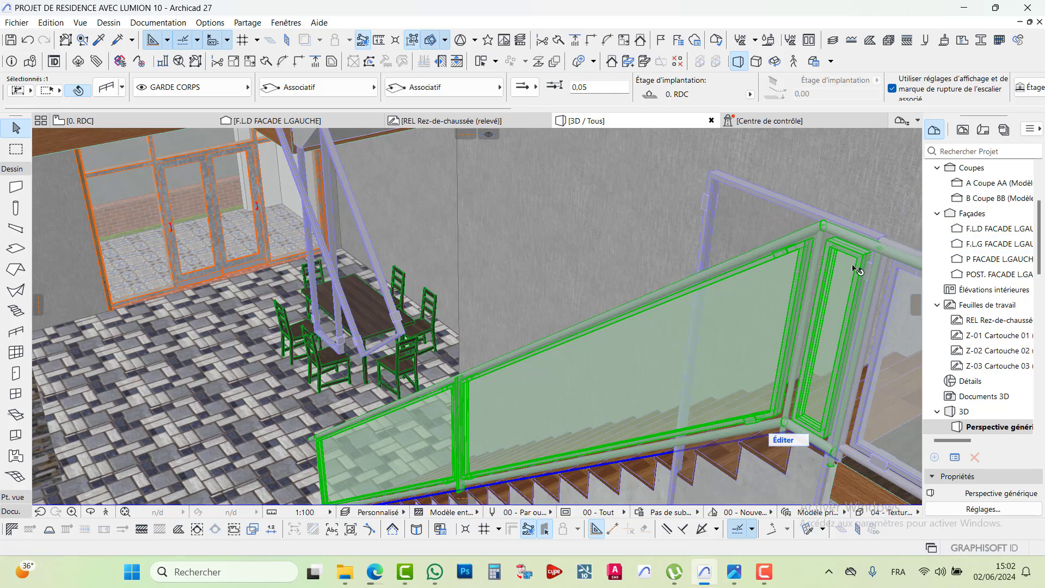
middle_drag(856, 268, 658, 241)
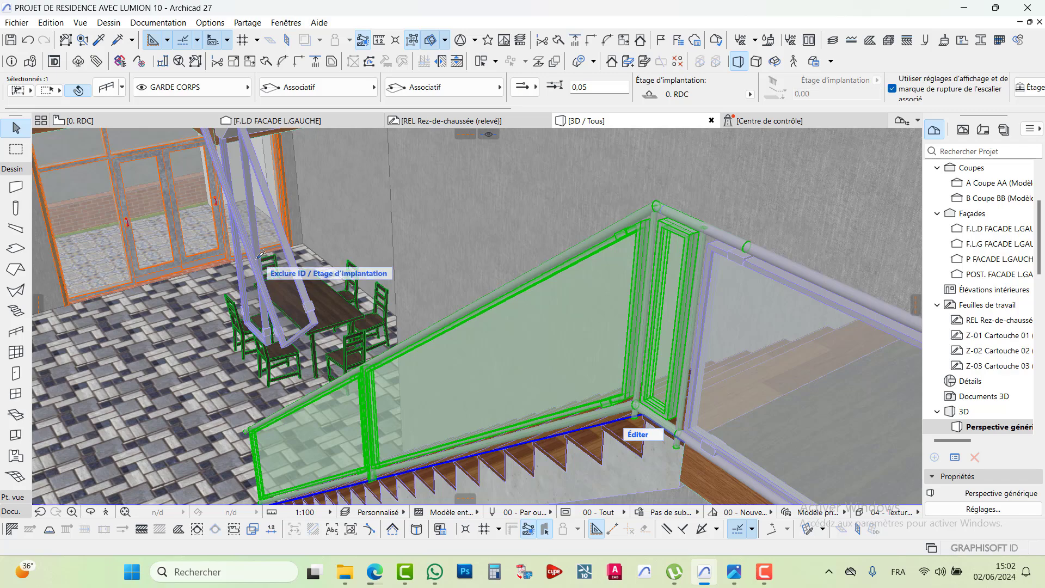
middle_drag(253, 290, 319, 395)
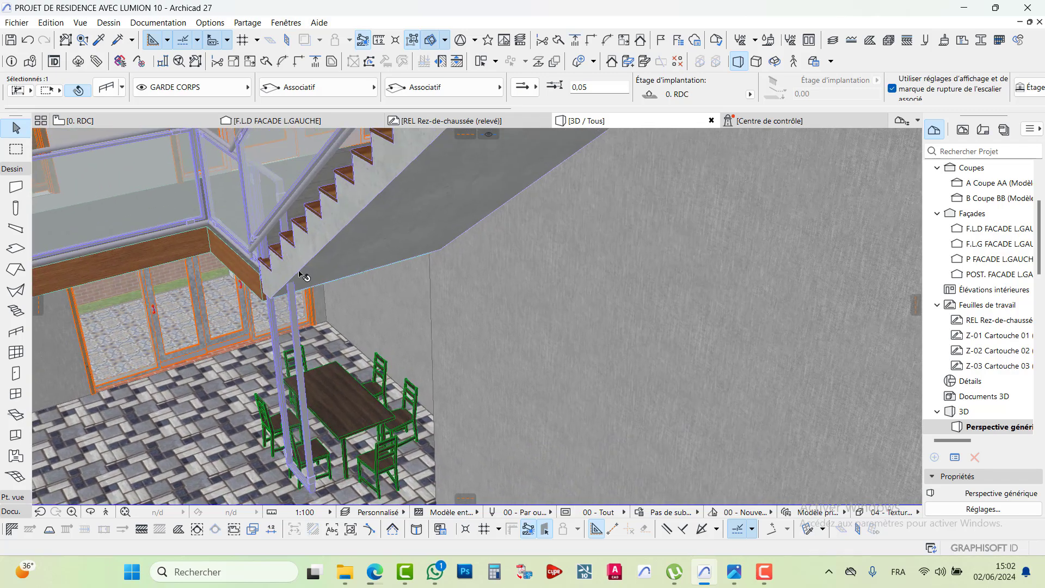
middle_drag(344, 296, 376, 326)
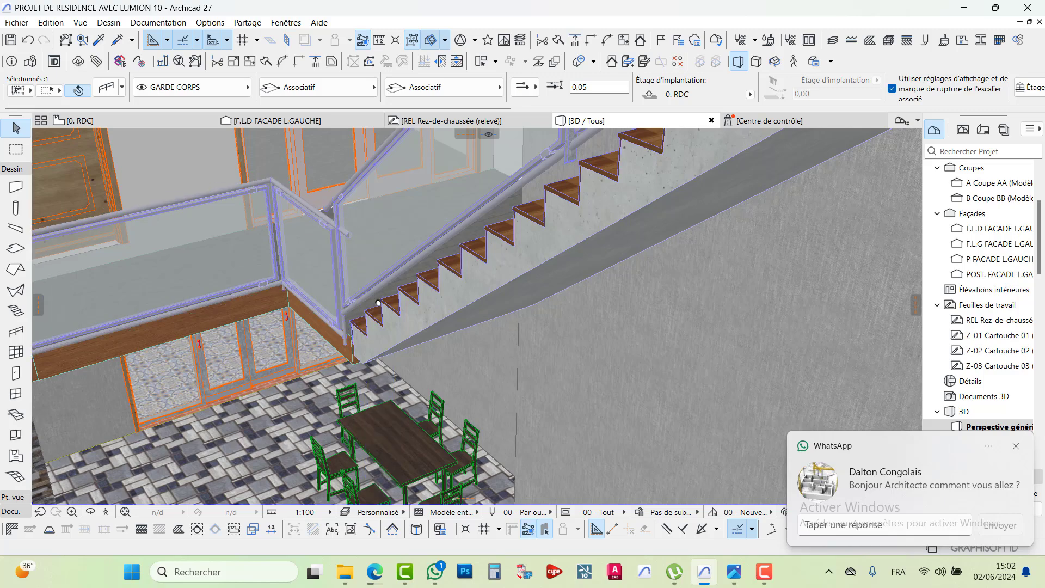
middle_drag(378, 303, 450, 351)
scroll(462, 331, down, 12)
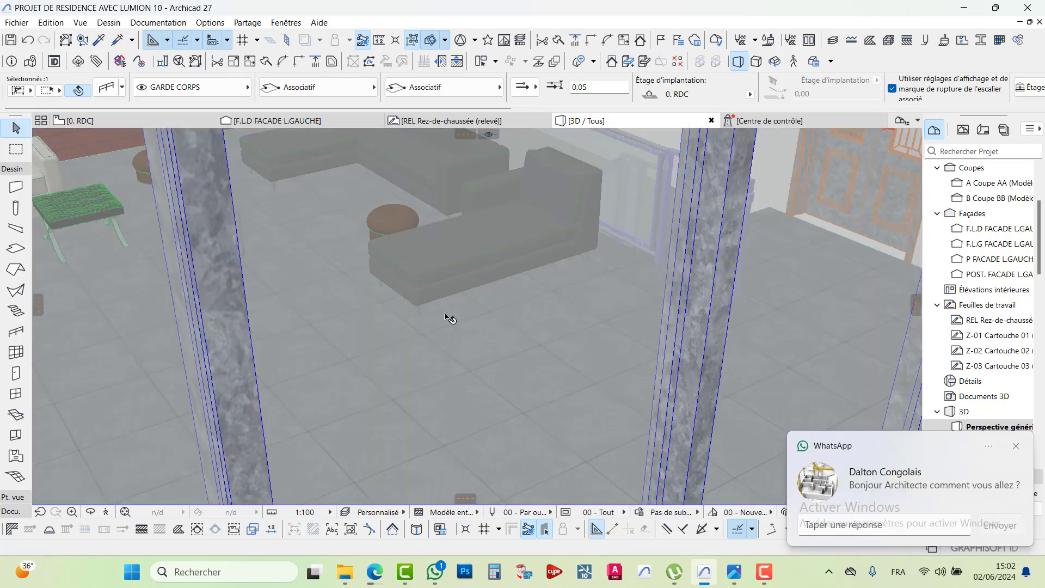
scroll(442, 323, down, 10)
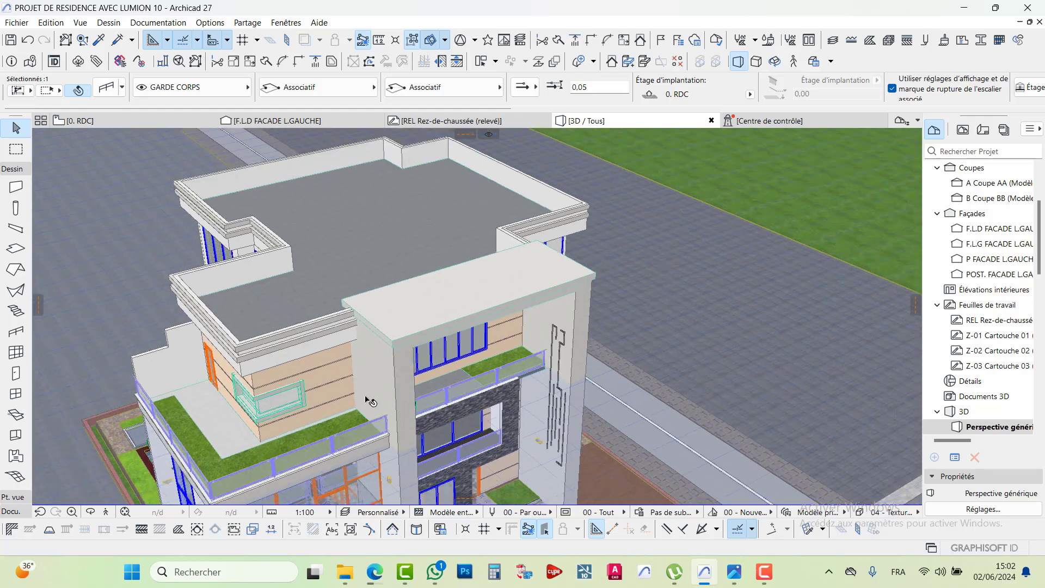
scroll(403, 326, up, 8)
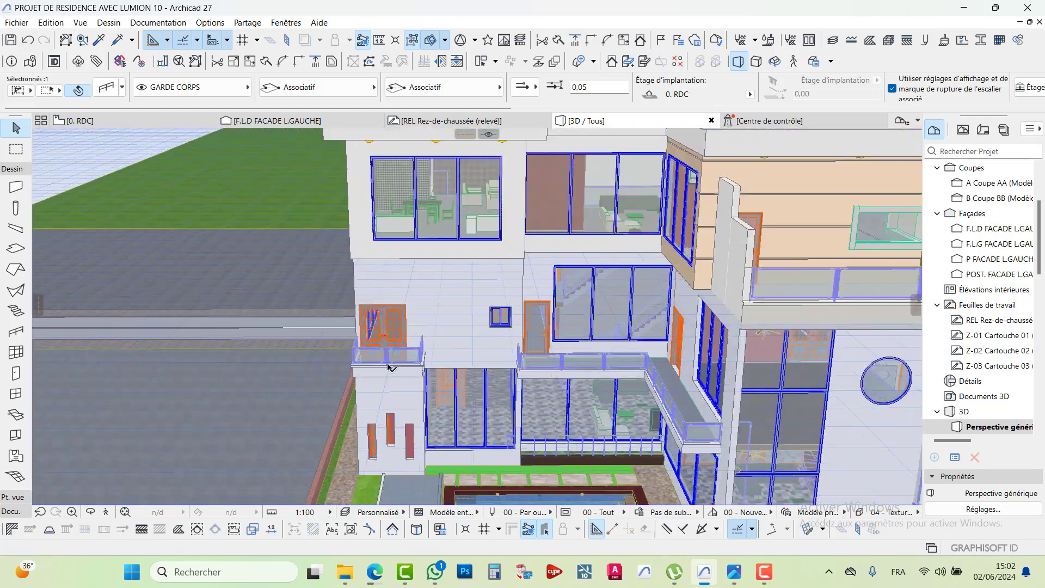
scroll(413, 353, up, 10)
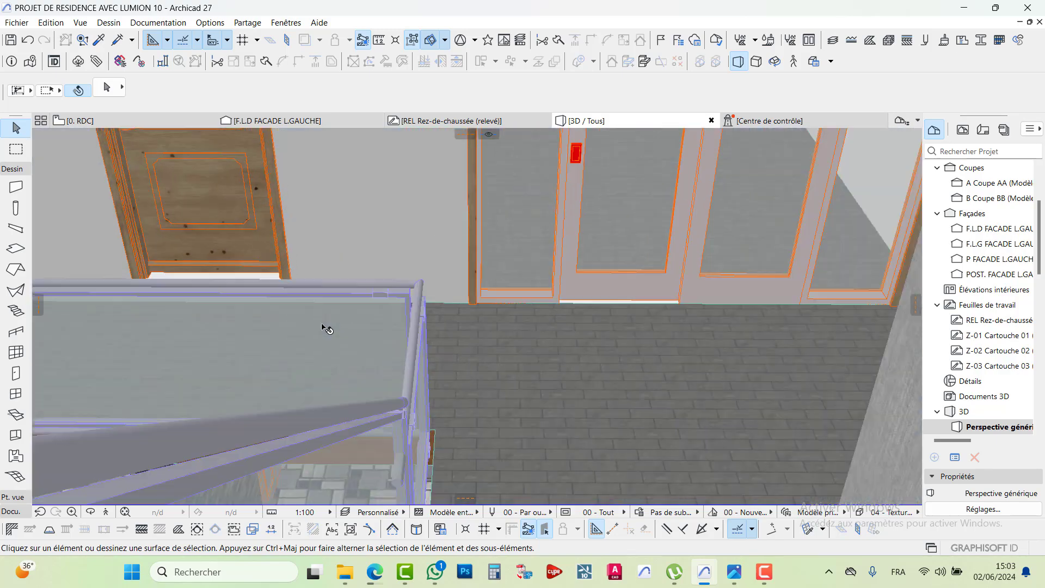
drag(325, 328, 325, 352)
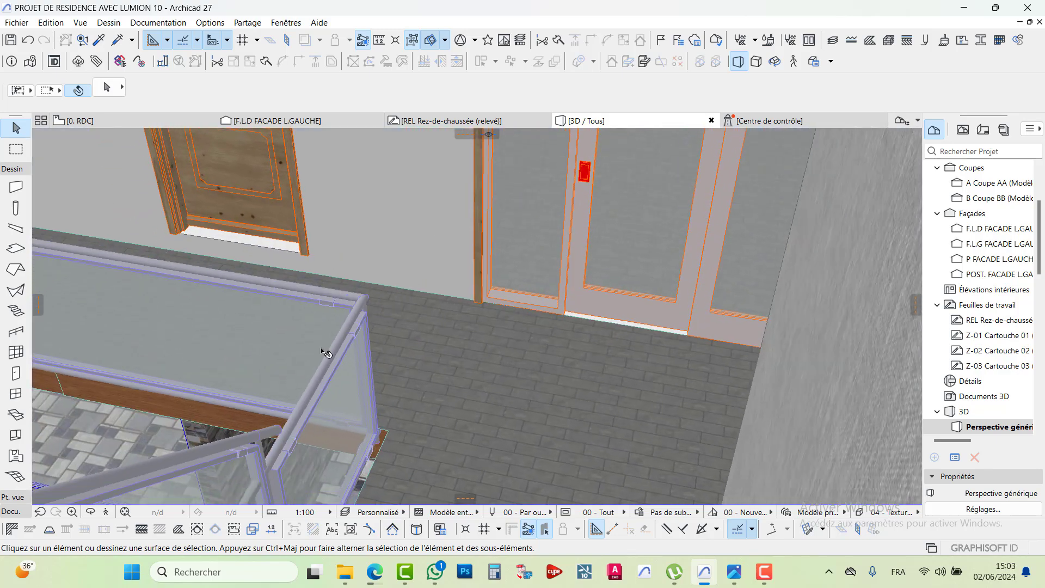
click(299, 321)
scroll(303, 325, down, 1)
shift+middle_drag(303, 324, 204, 322)
scroll(416, 359, up, 5)
shift+middle_drag(538, 316, 516, 324)
key(Escape)
middle_drag(359, 353, 713, 337)
drag(371, 336, 631, 289)
shift+middle_drag(209, 331, 321, 272)
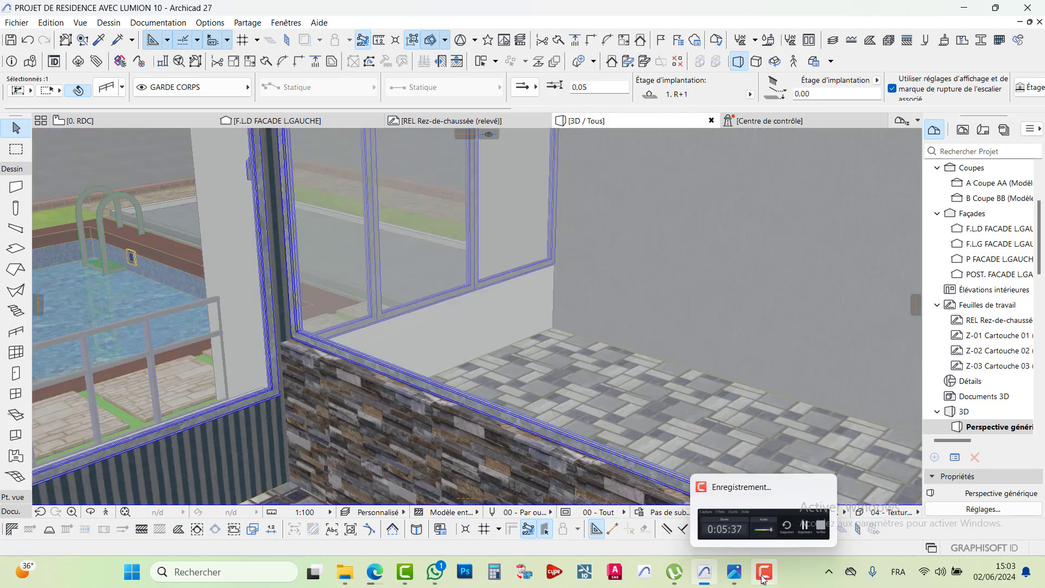
click(763, 578)
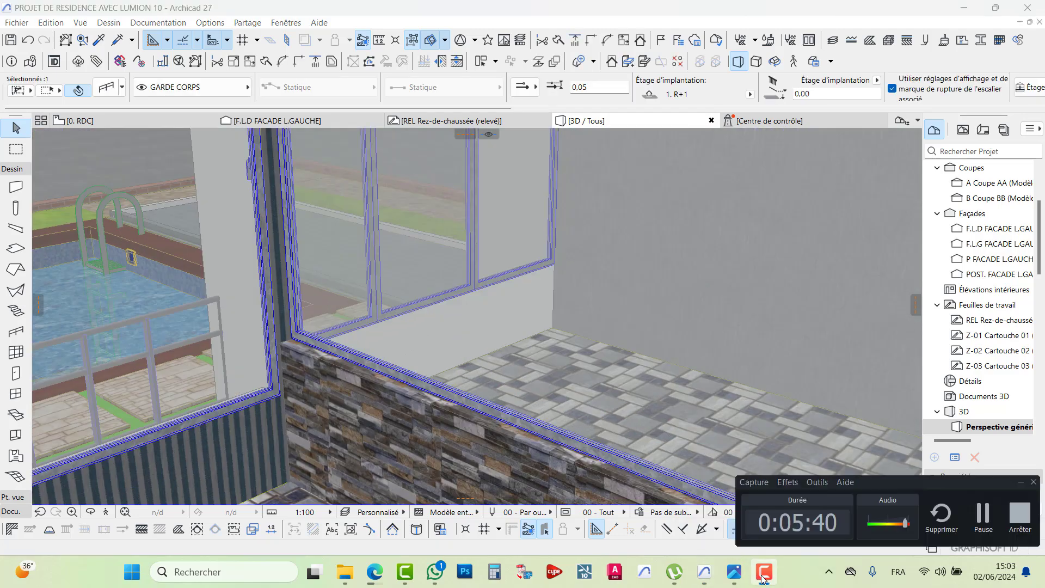
click(763, 578)
drag(559, 396, 500, 370)
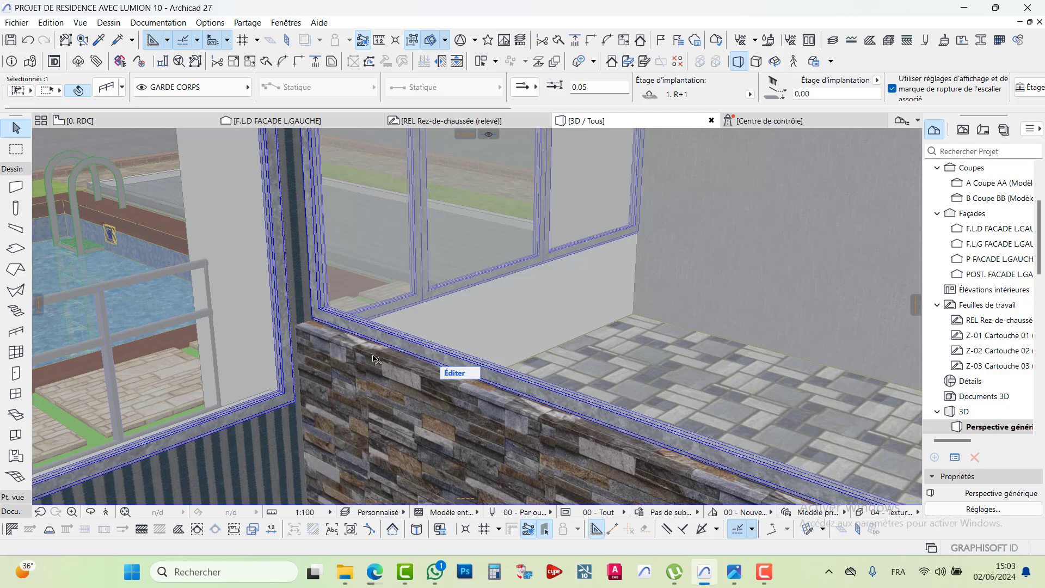
key(Escape)
scroll(501, 330, down, 10)
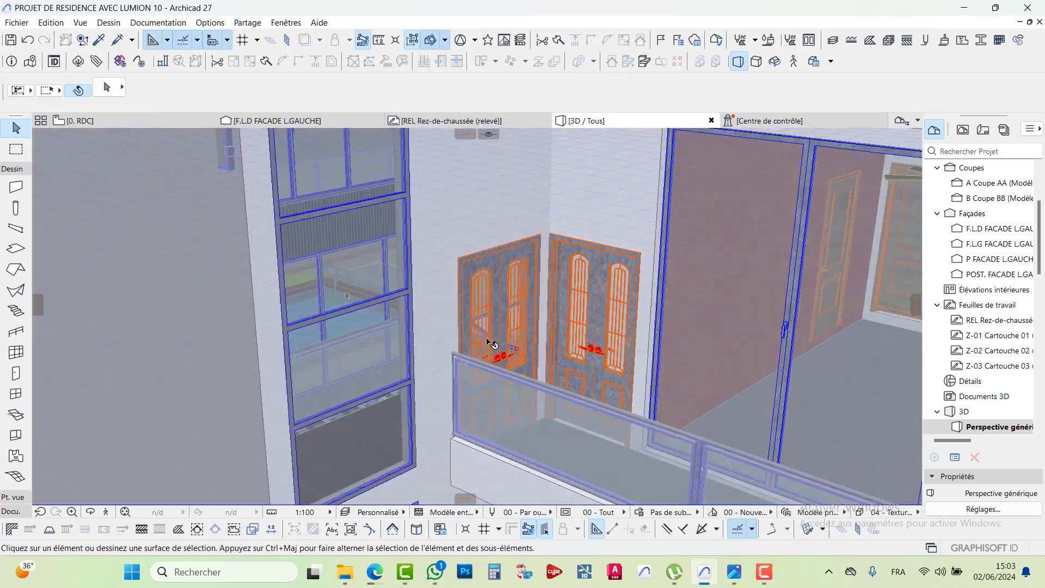
shift+middle_drag(492, 342, 491, 329)
scroll(756, 237, up, 10)
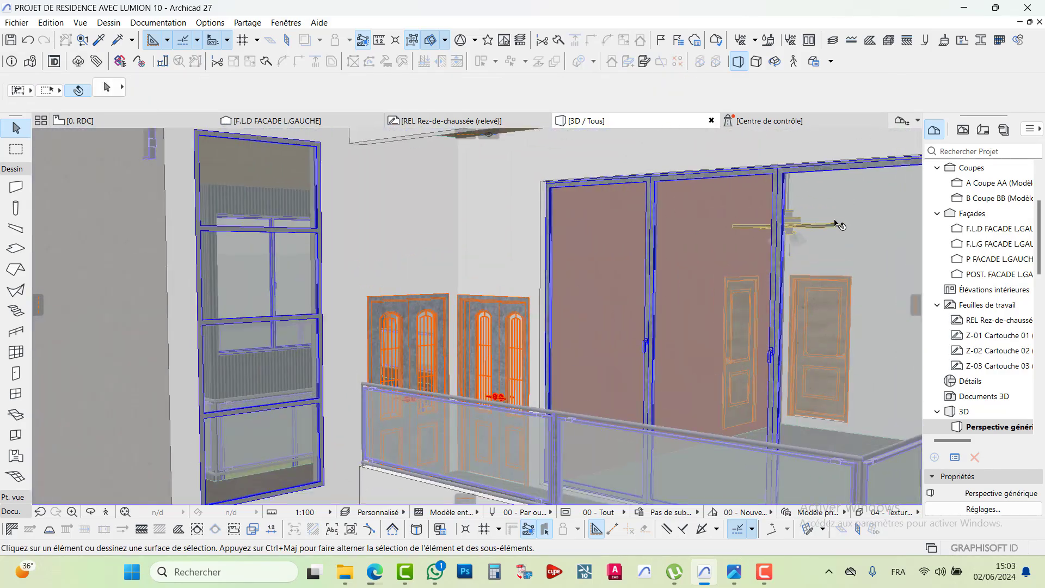
scroll(479, 223, down, 10)
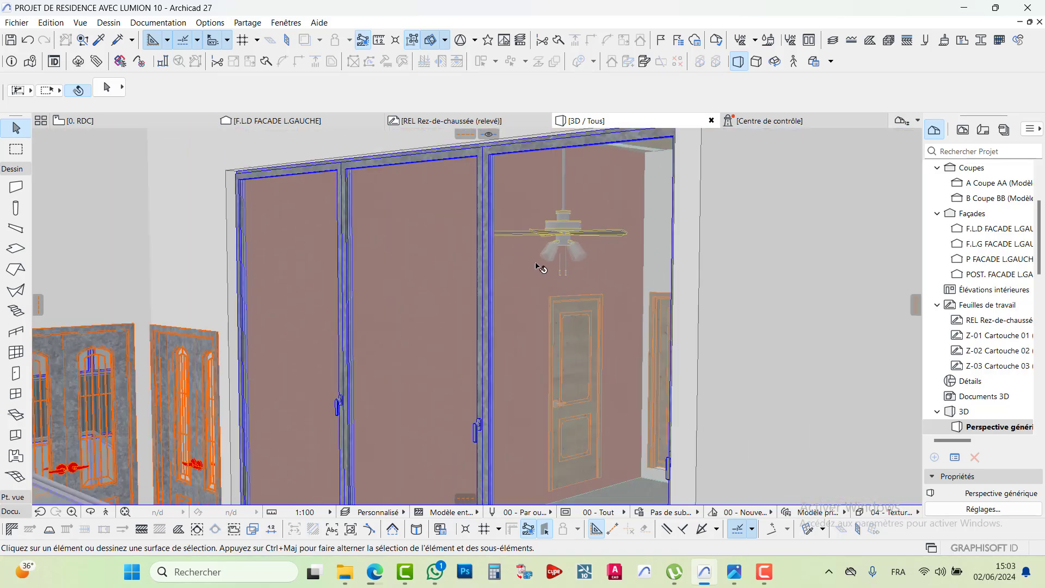
scroll(467, 312, down, 10)
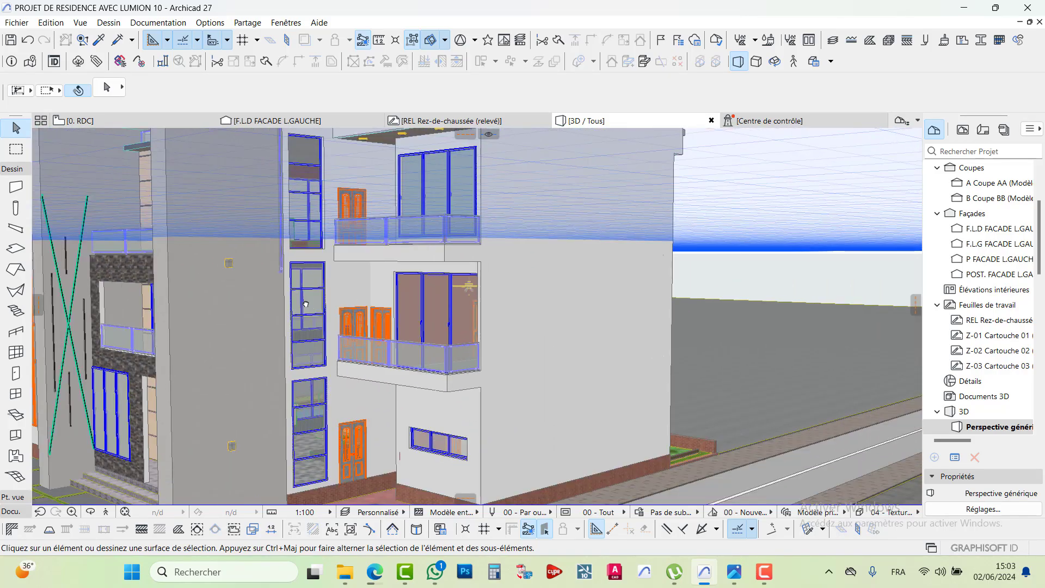
scroll(508, 276, up, 10)
scroll(479, 272, up, 5)
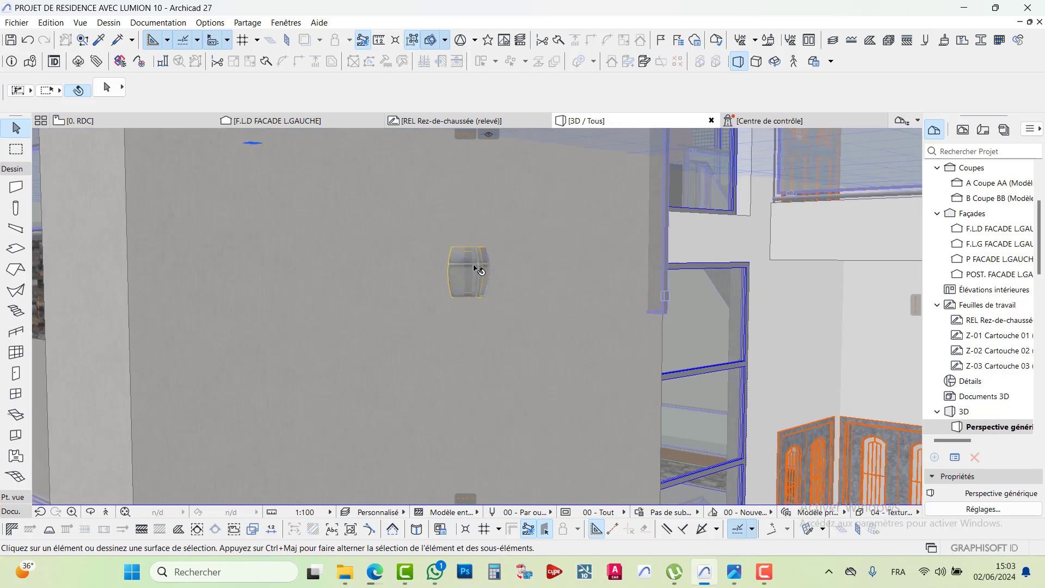
click(477, 267)
scroll(591, 256, down, 3)
scroll(620, 254, down, 10)
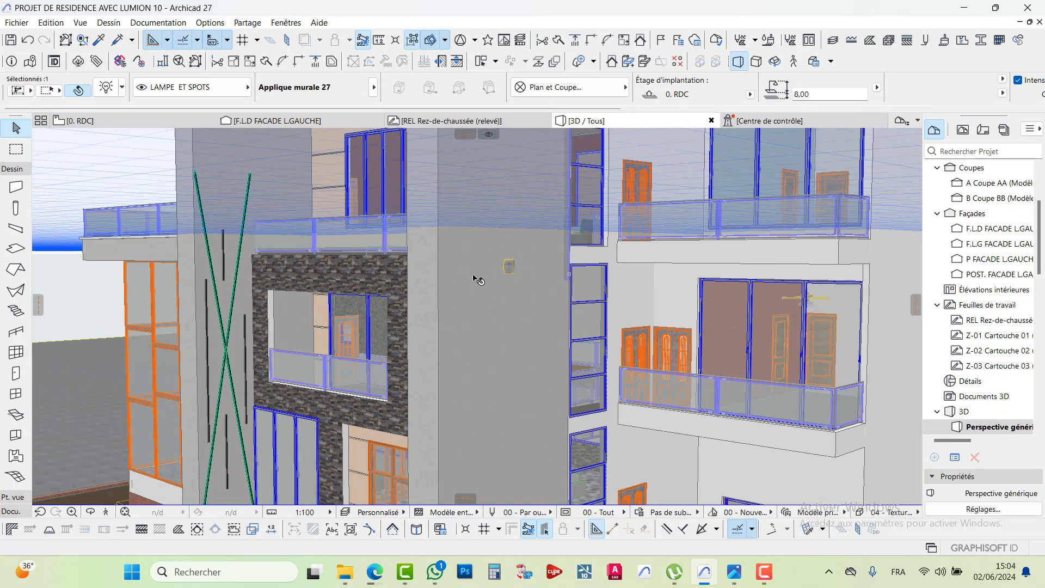
scroll(422, 183, up, 6)
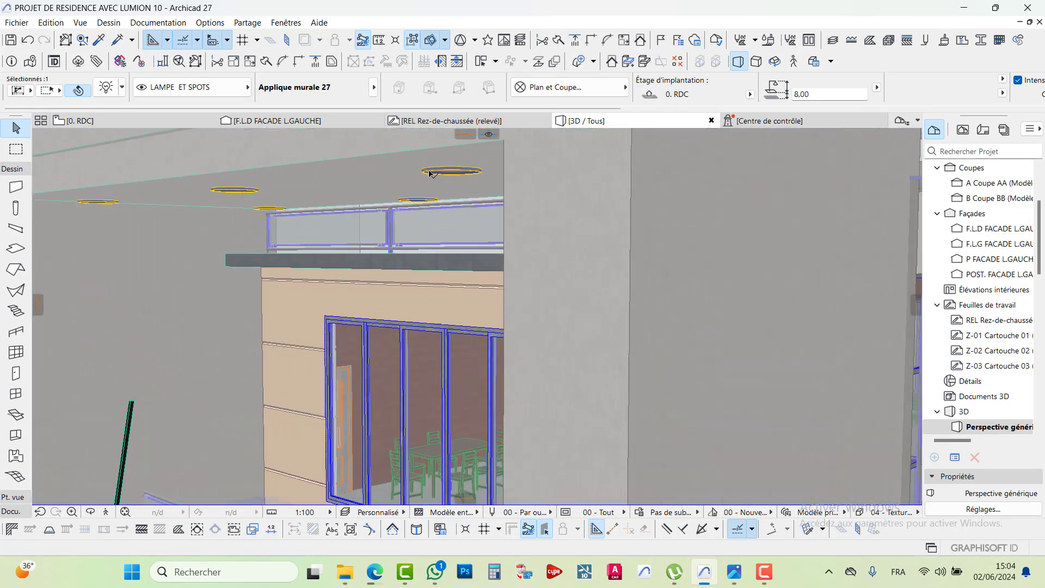
scroll(466, 193, up, 5)
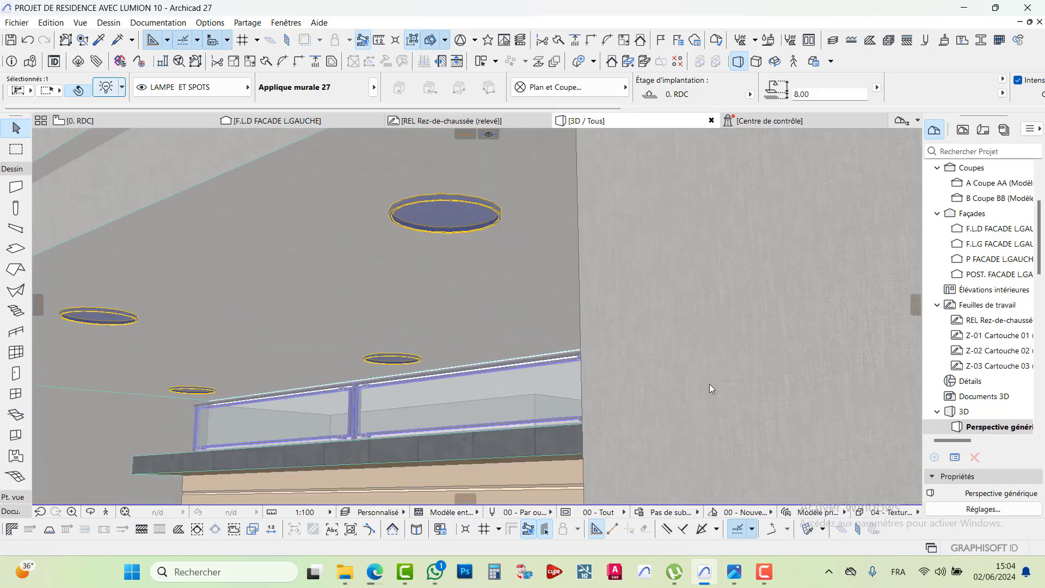
key(ctrl+t)
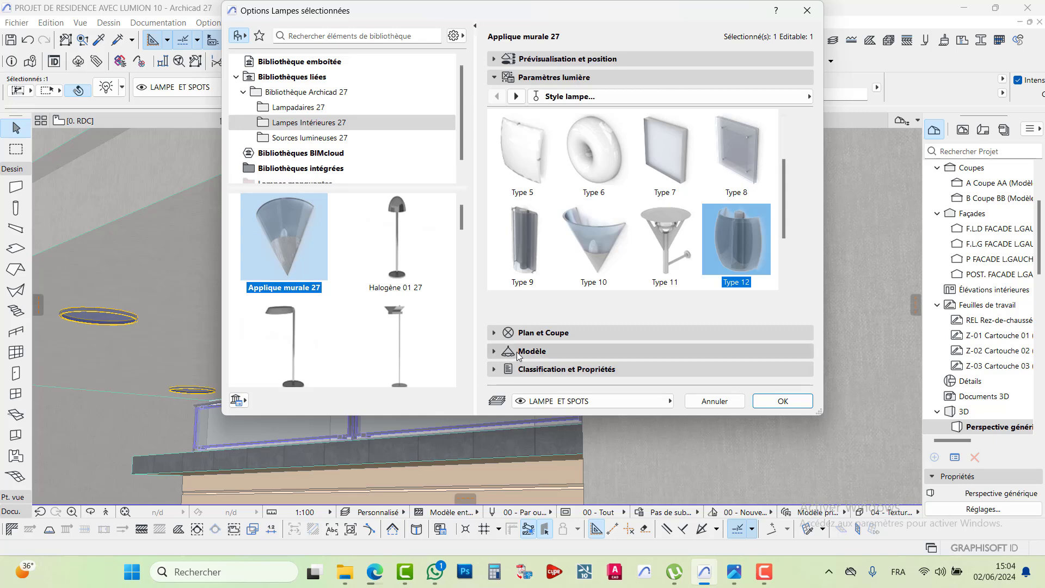
click(519, 351)
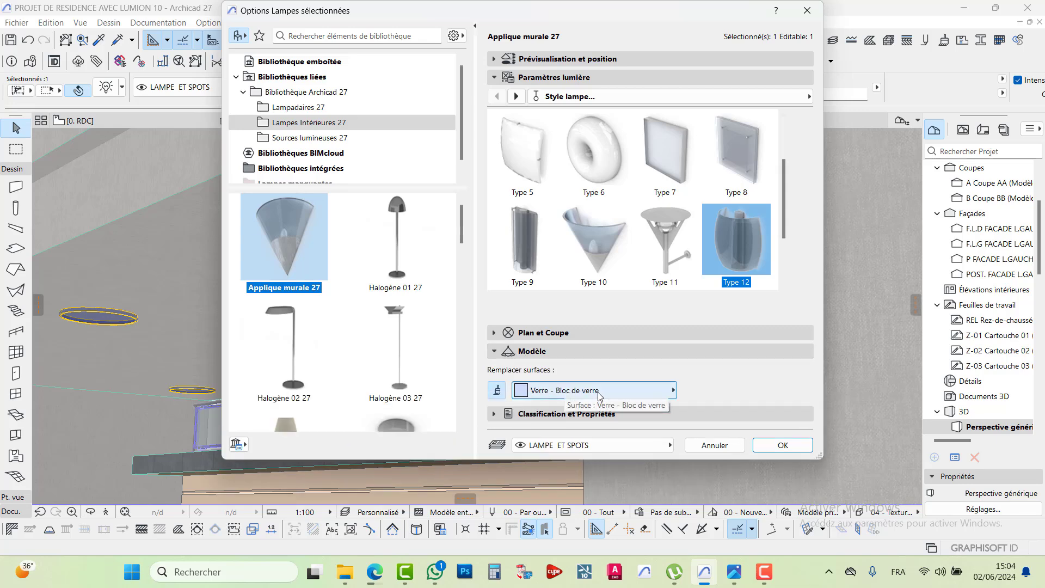
key(Return)
scroll(506, 303, down, 5)
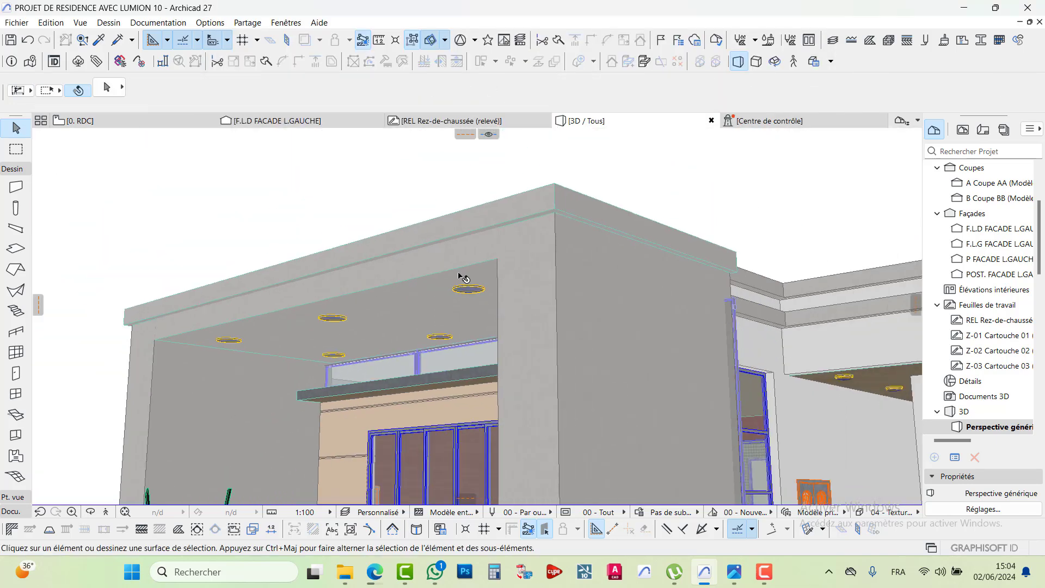
scroll(633, 394, up, 8)
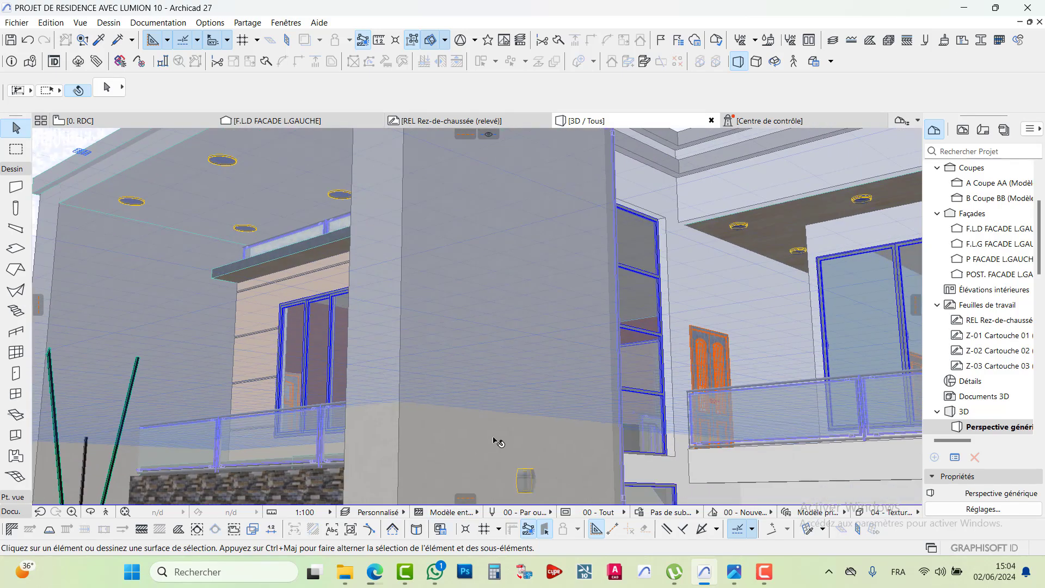
scroll(511, 478, down, 6)
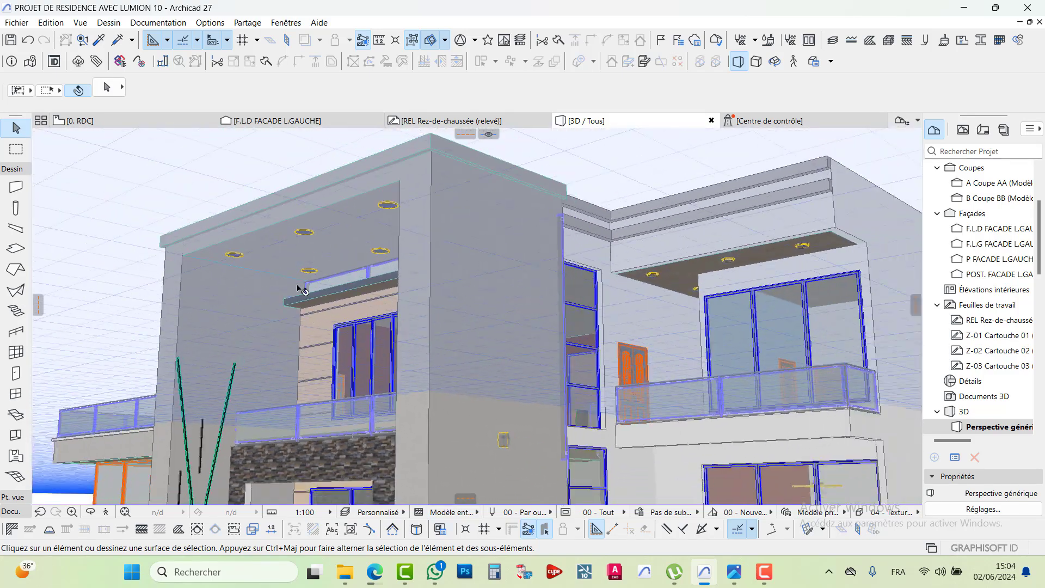
scroll(359, 216, up, 3)
middle_drag(359, 216, 709, 324)
drag(709, 323, 464, 329)
scroll(380, 353, up, 10)
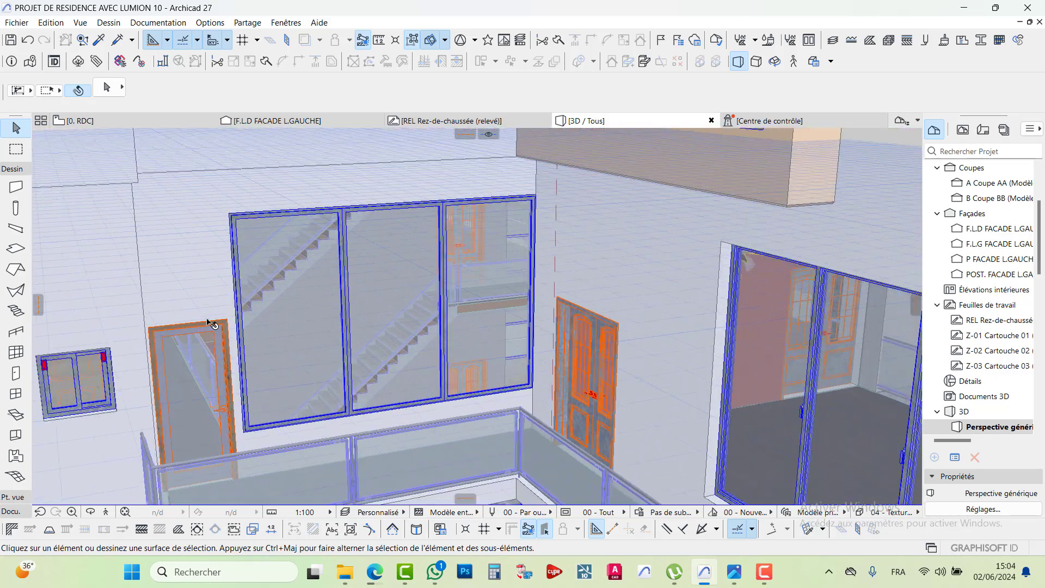
scroll(390, 342, up, 3)
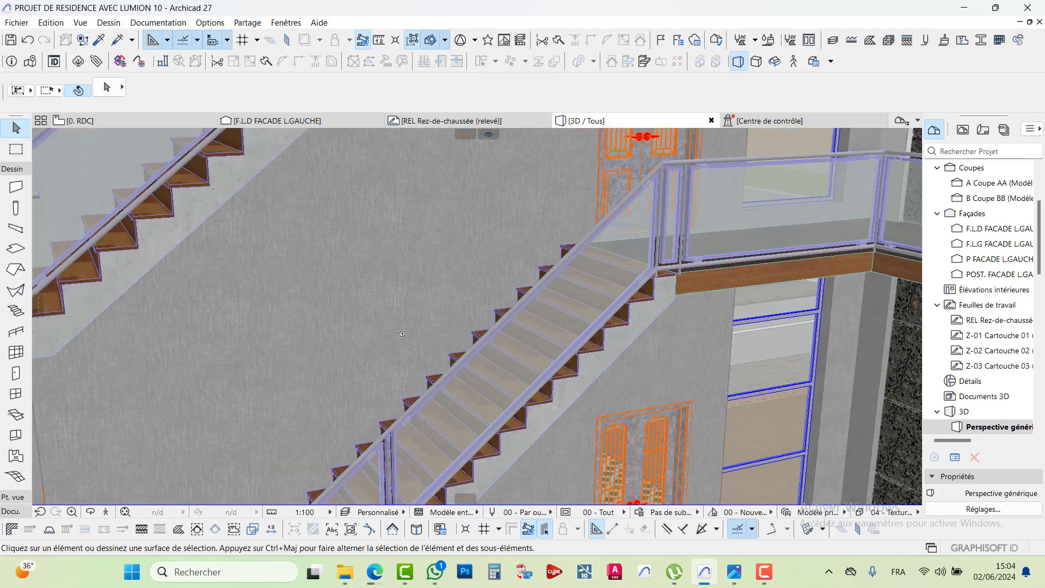
click(492, 355)
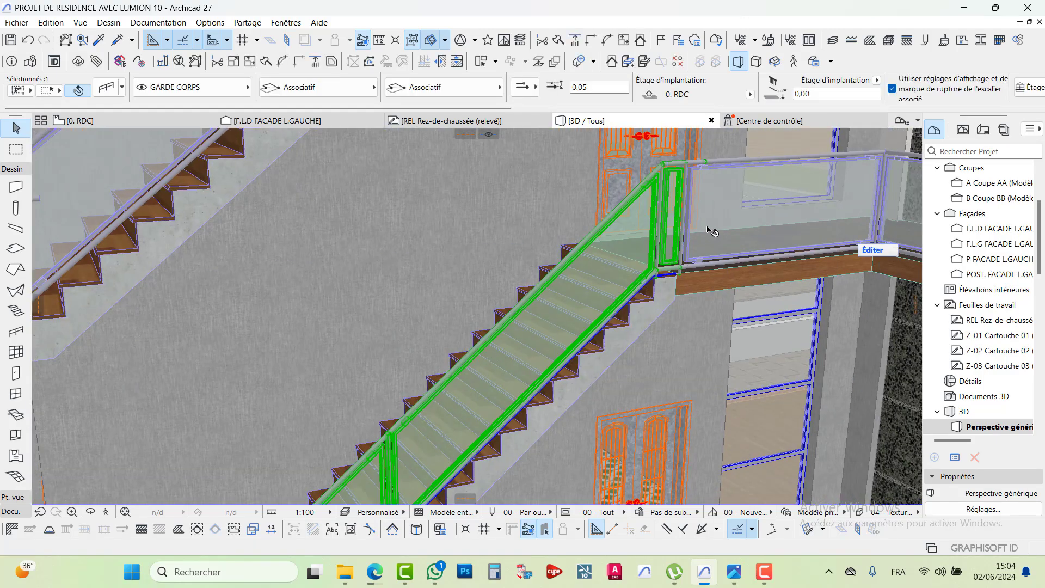
middle_drag(710, 248, 625, 191)
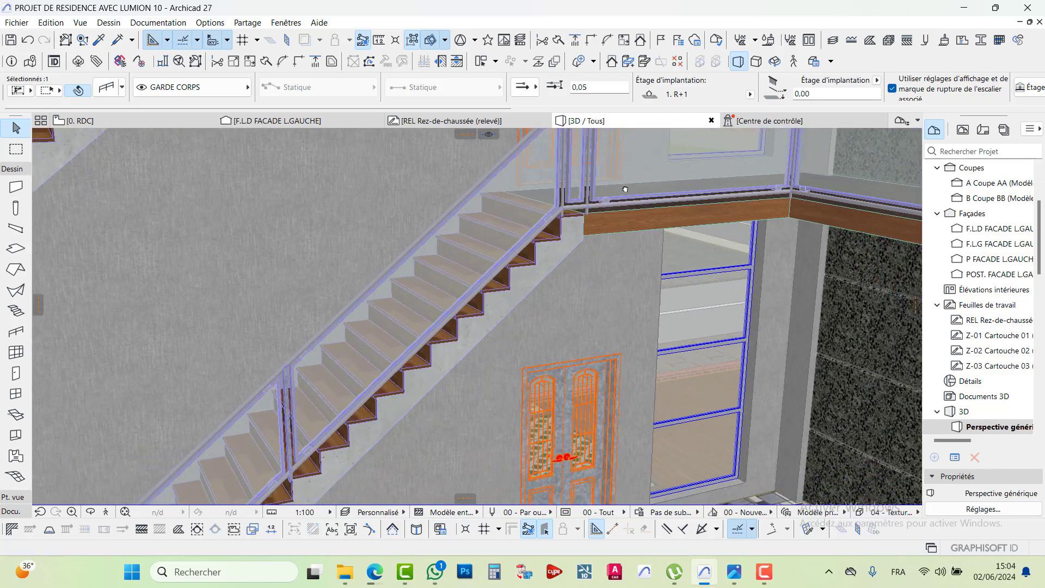
scroll(618, 277, down, 2)
scroll(406, 303, down, 8)
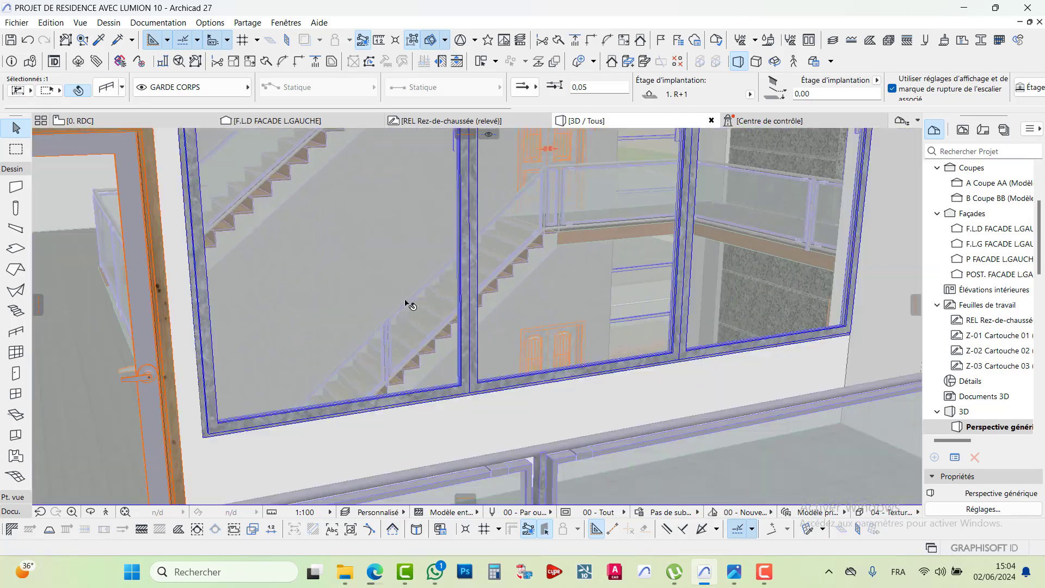
key(Escape)
scroll(421, 311, down, 6)
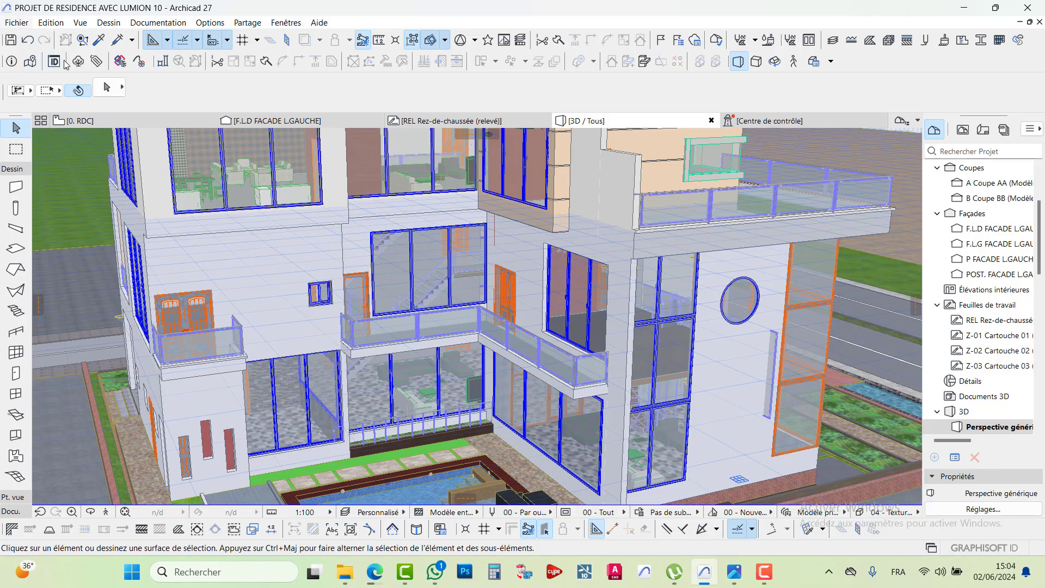
scroll(457, 299, down, 10)
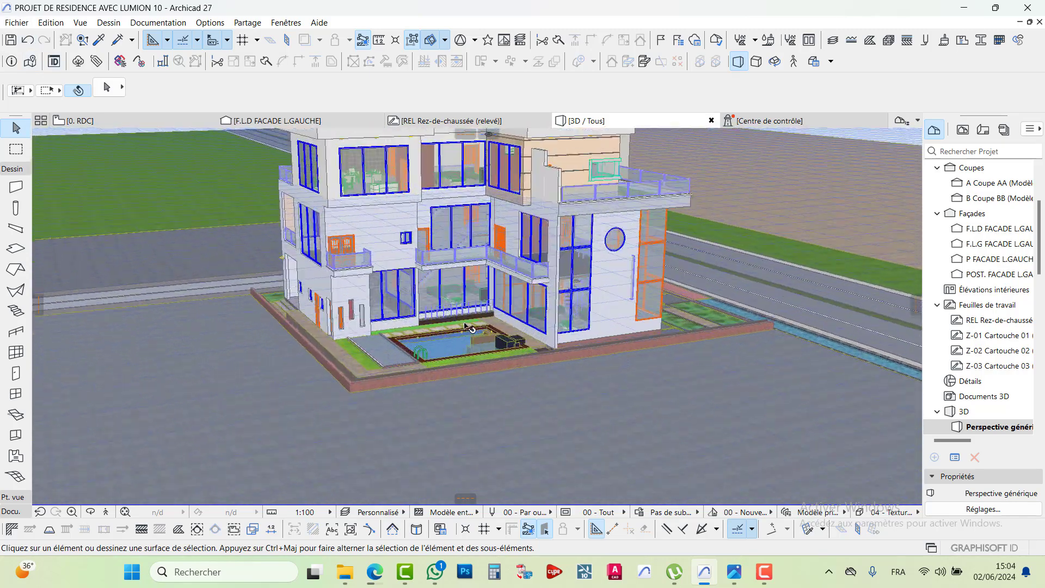
scroll(466, 326, up, 8)
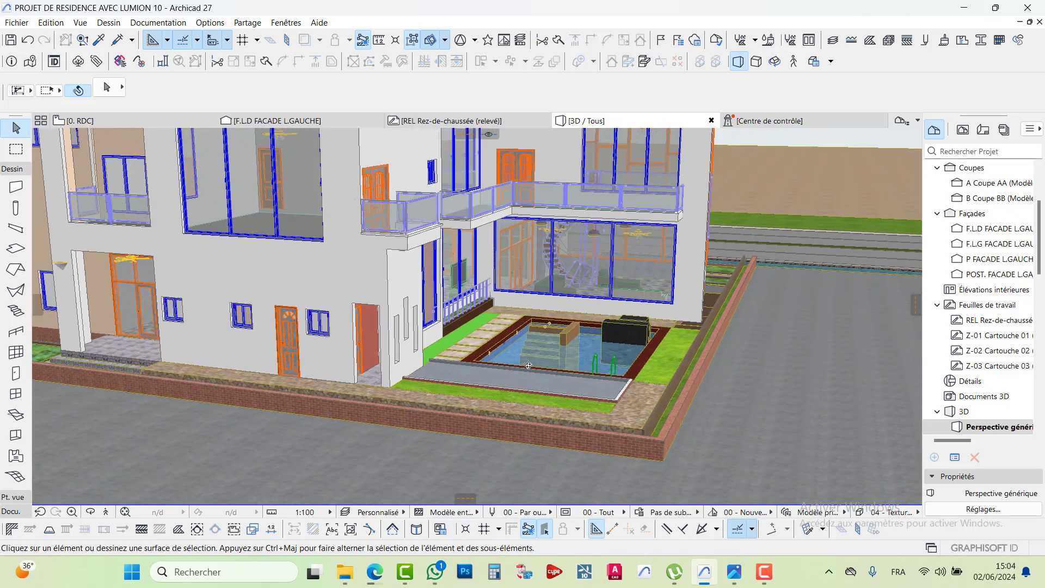
shift+middle_drag(528, 365, 387, 410)
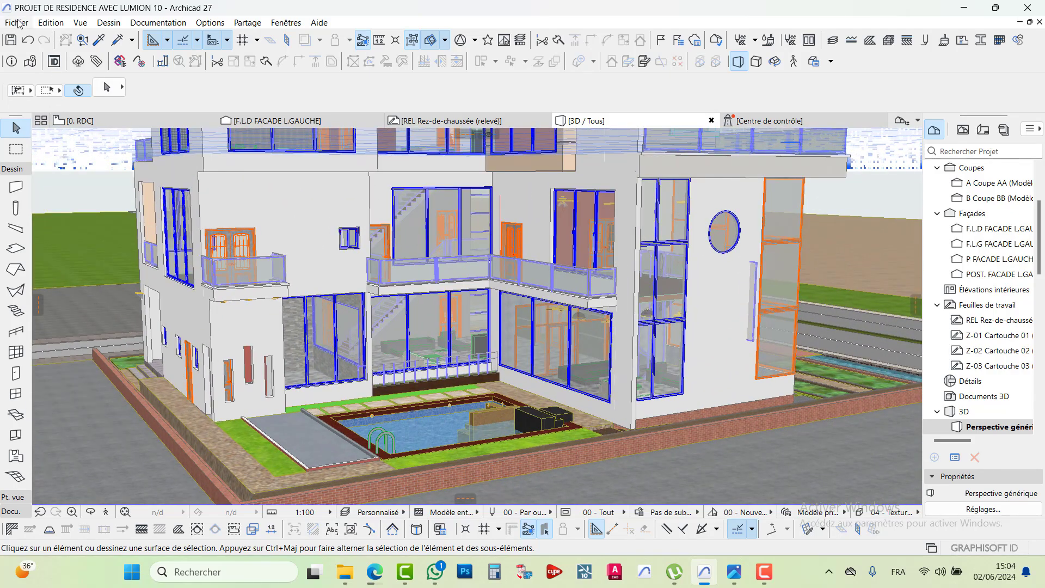
Begin Save As from the Fichier menu and display the list of file types.
click(18, 23)
click(64, 127)
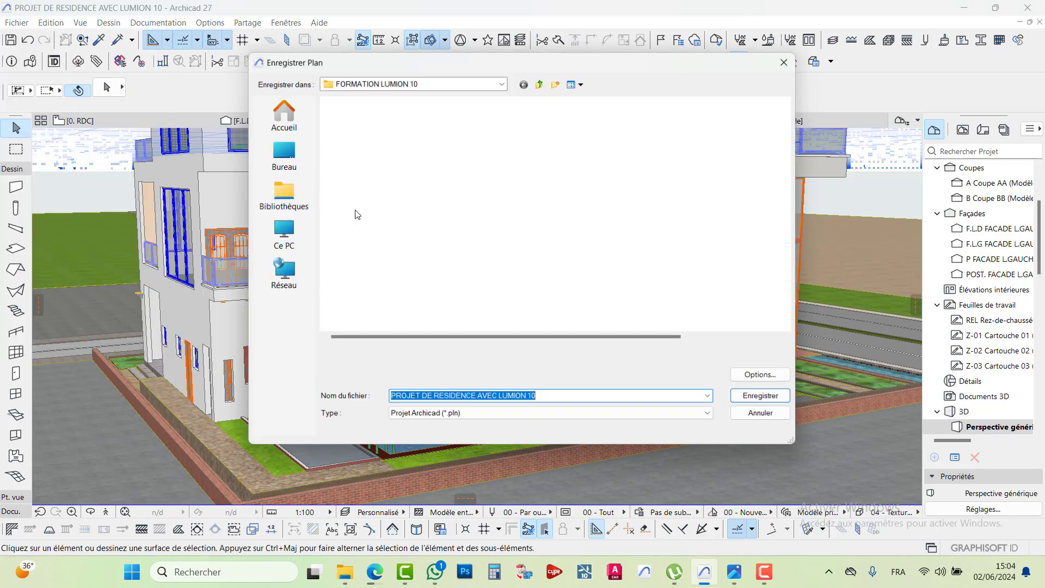
click(480, 414)
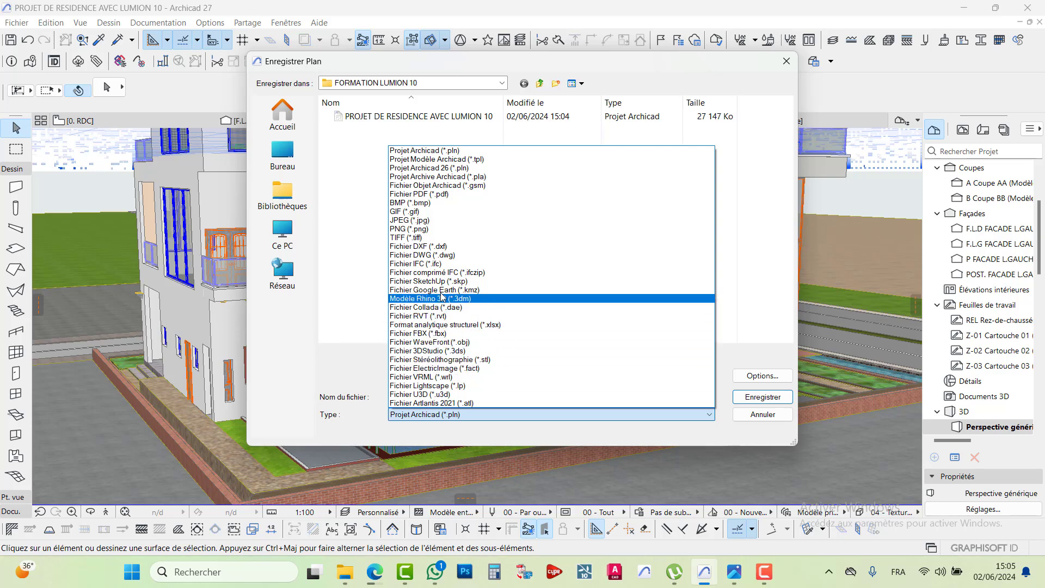
Choose SketchUp (*.skp), create a FICHIER LUMION folder in FORMATION LUMION 10, and open FICHIER SKP.
click(502, 282)
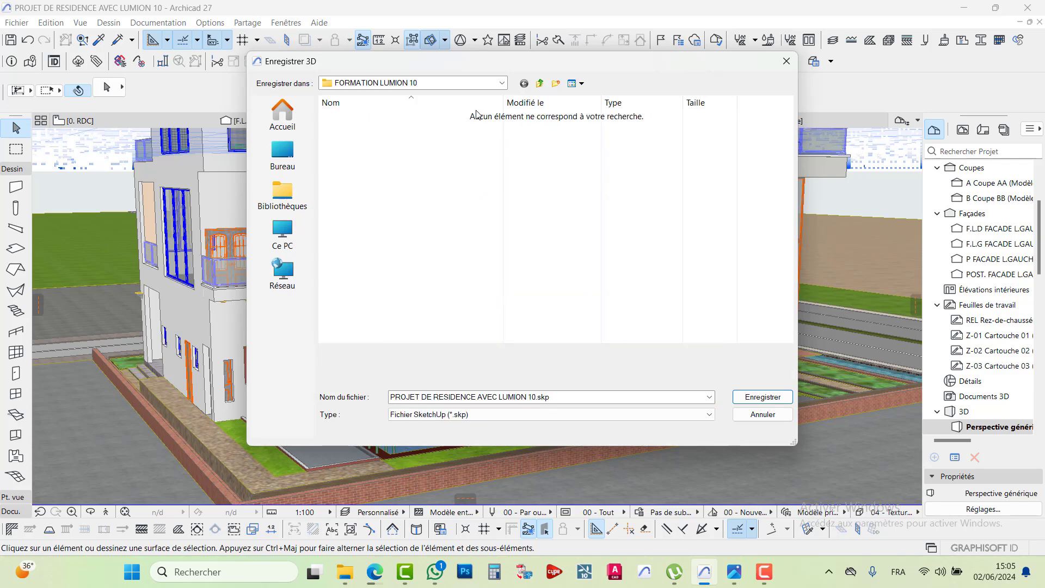
click(440, 85)
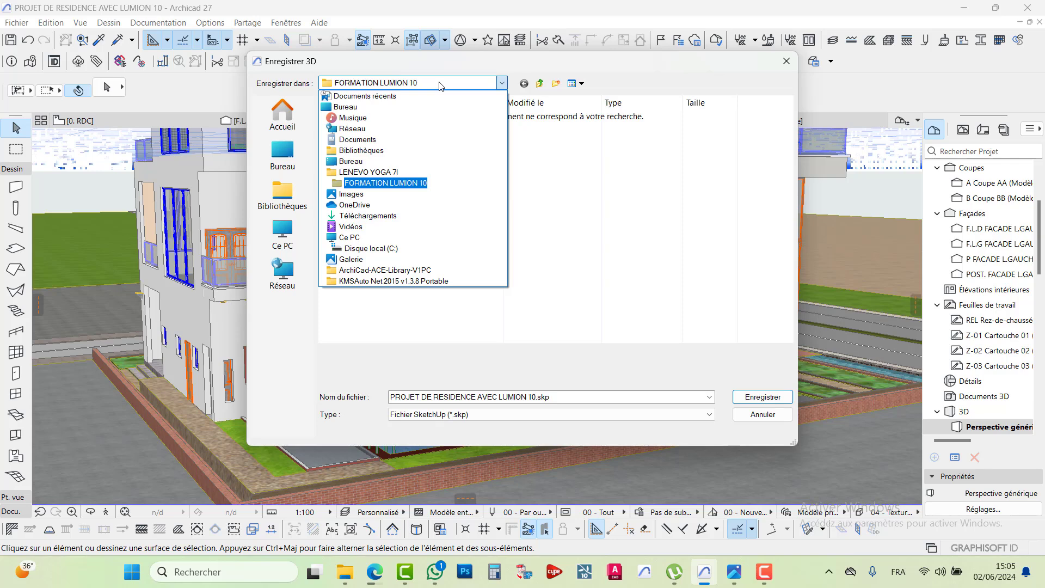
click(440, 84)
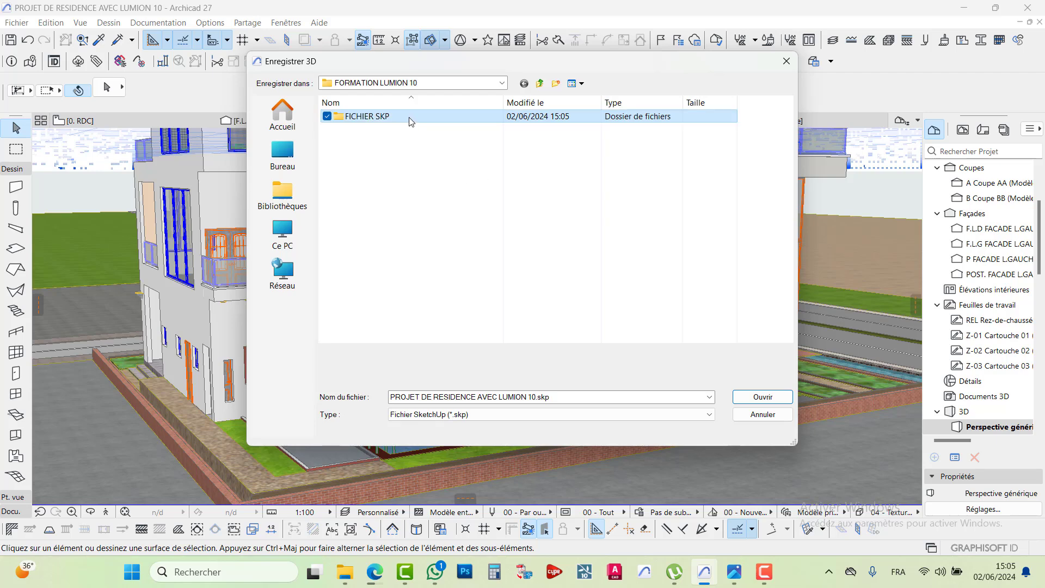
click(558, 85)
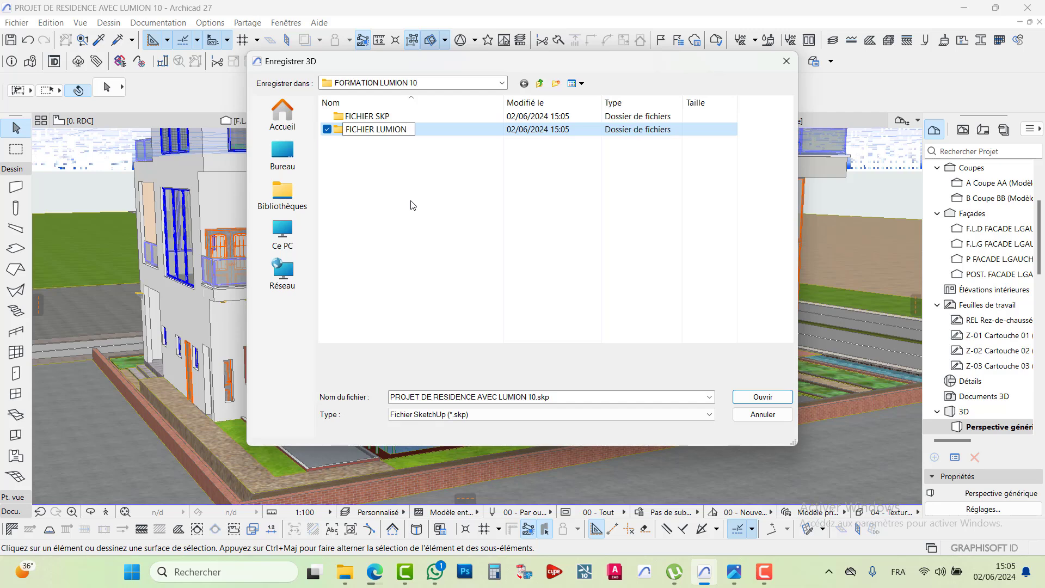
key(Return)
double_click(383, 131)
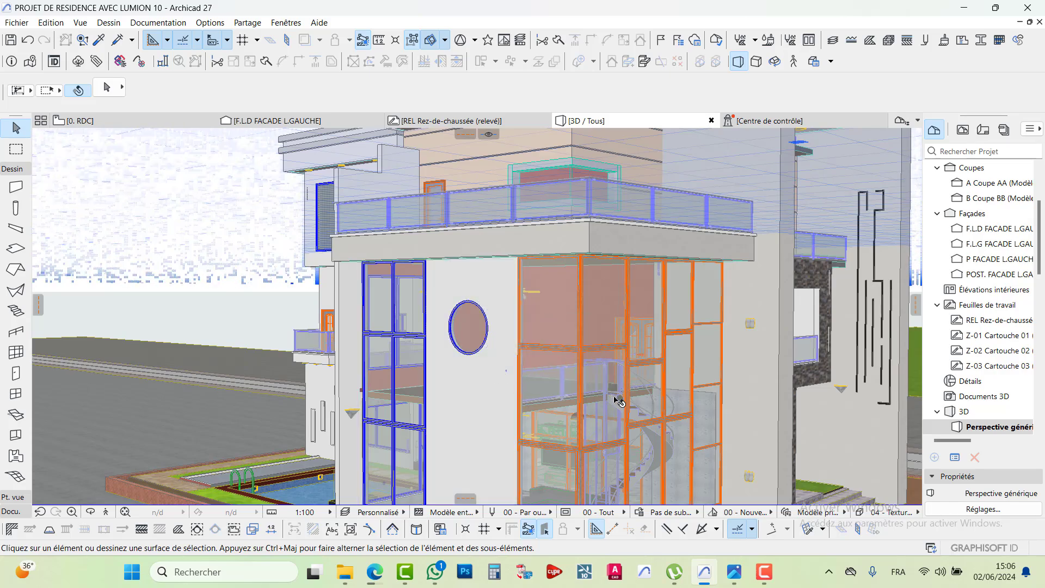
Delete the outer spiral stair railing and its two tall vertical posts.
middle_drag(618, 396, 582, 400)
scroll(582, 400, up, 10)
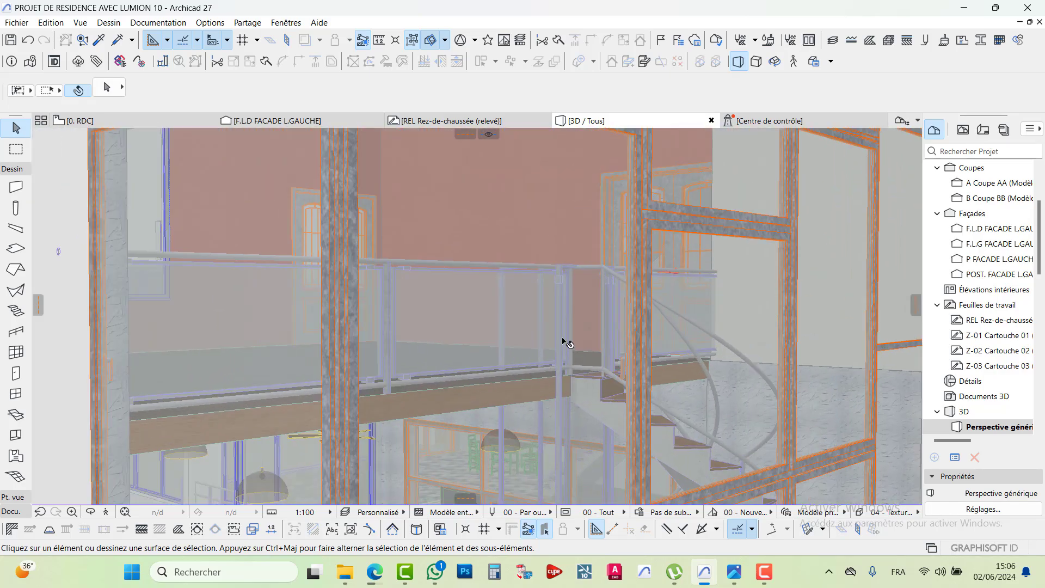
scroll(604, 376, up, 10)
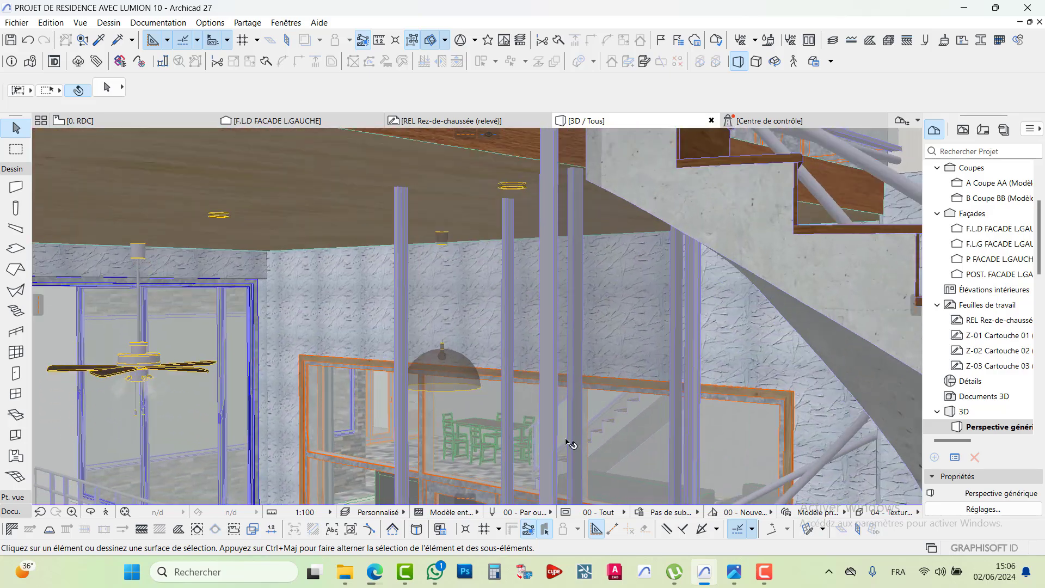
scroll(481, 406, up, 10)
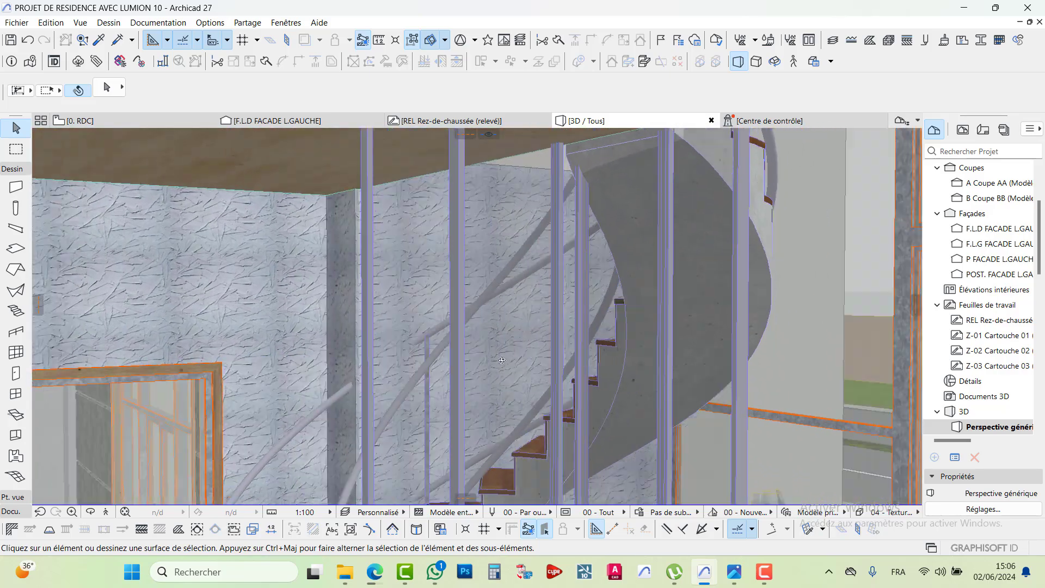
shift+middle_drag(501, 360, 603, 361)
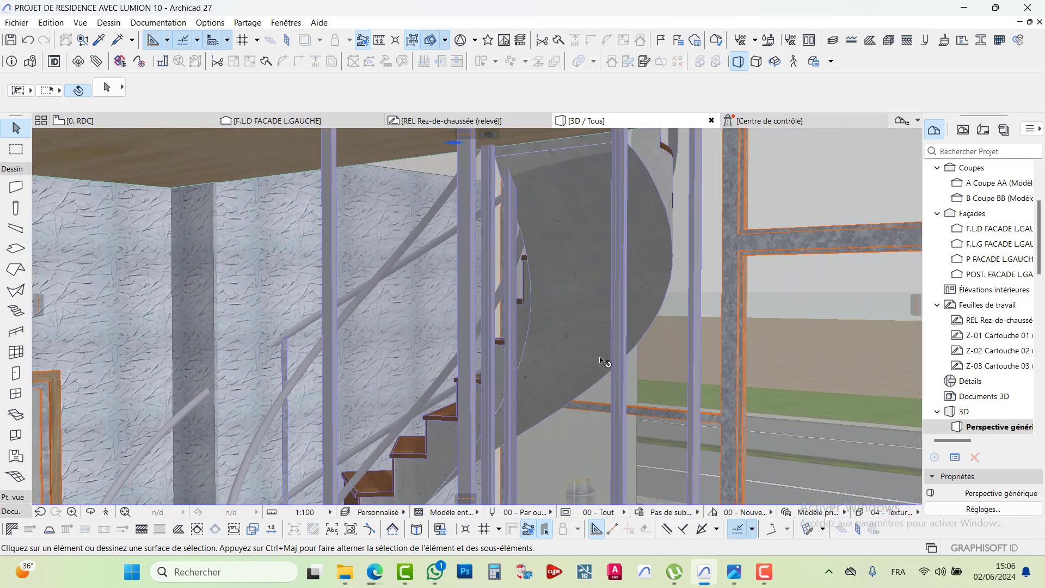
click(265, 430)
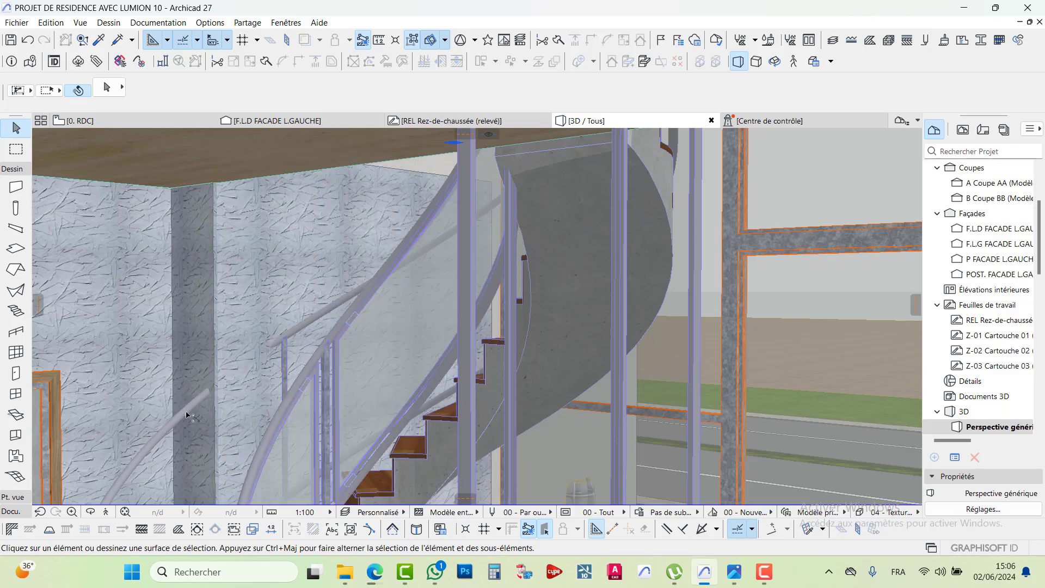
key(Delete)
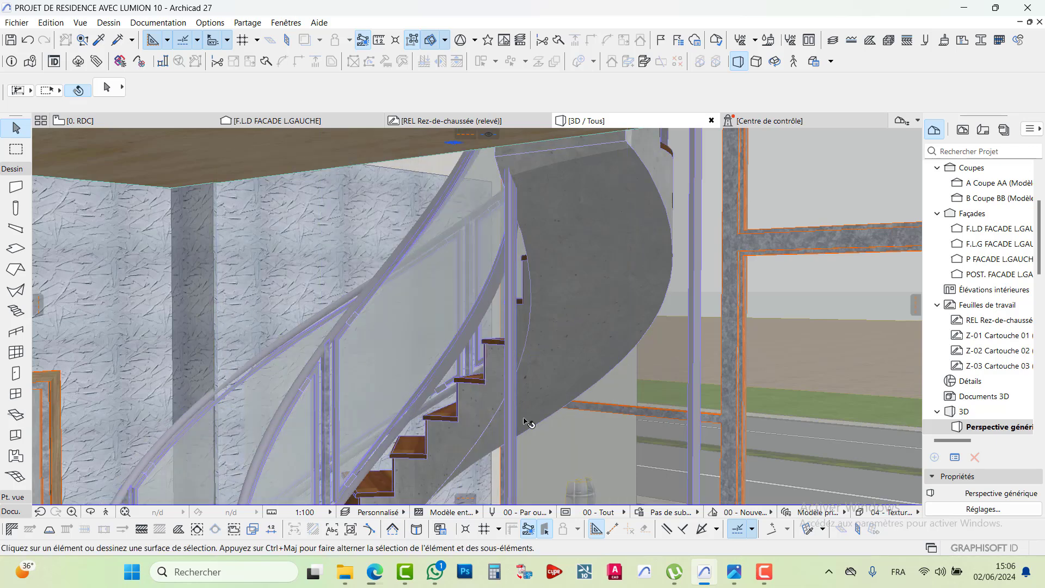
key(Delete)
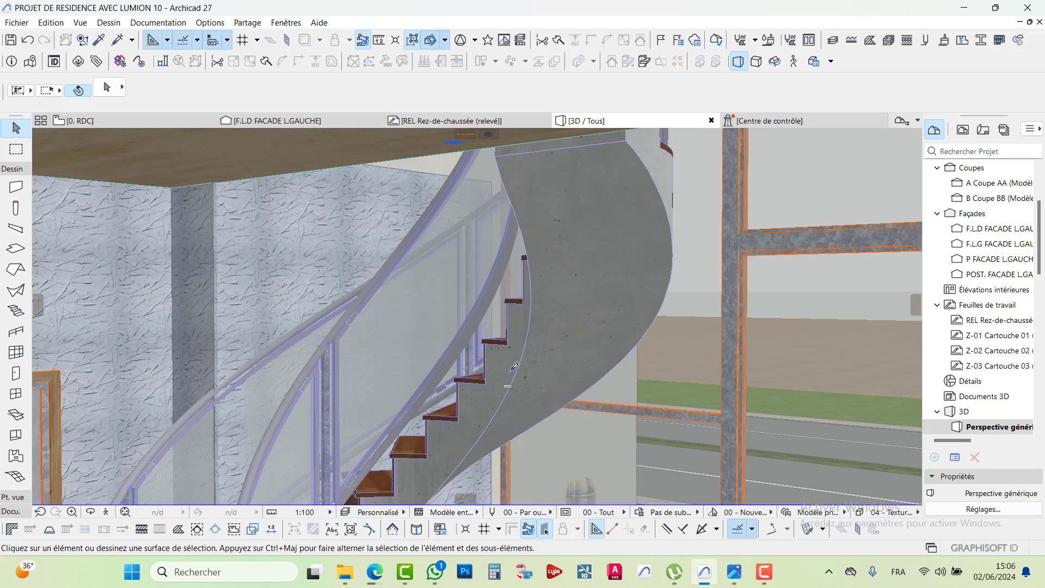
Pan down to bring the glass railing tops and entrance door into view.
middle_drag(445, 231, 518, 358)
middle_drag(547, 292, 532, 422)
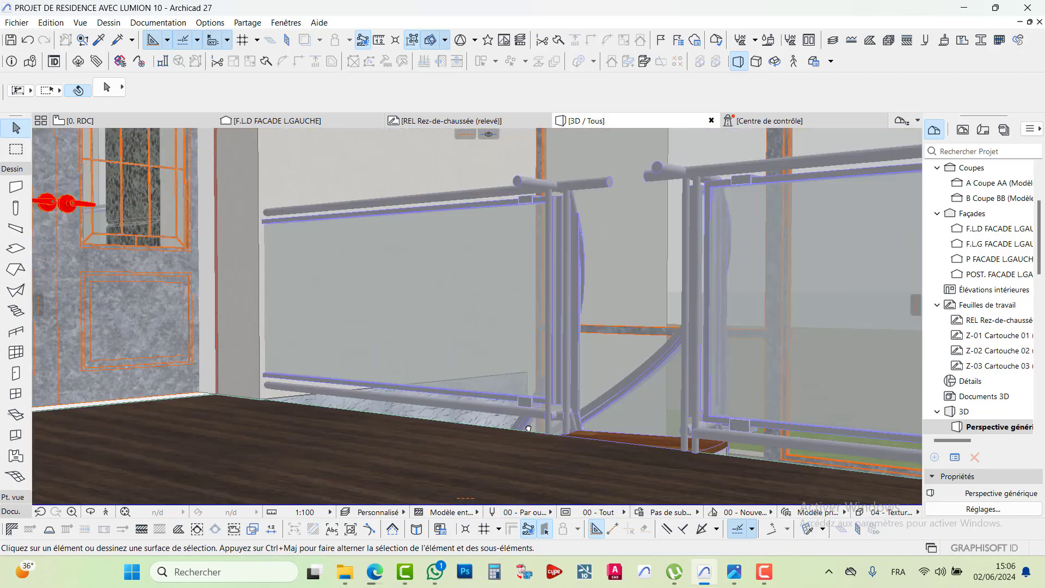
scroll(532, 421, down, 2)
middle_drag(543, 320, 514, 415)
drag(568, 346, 519, 382)
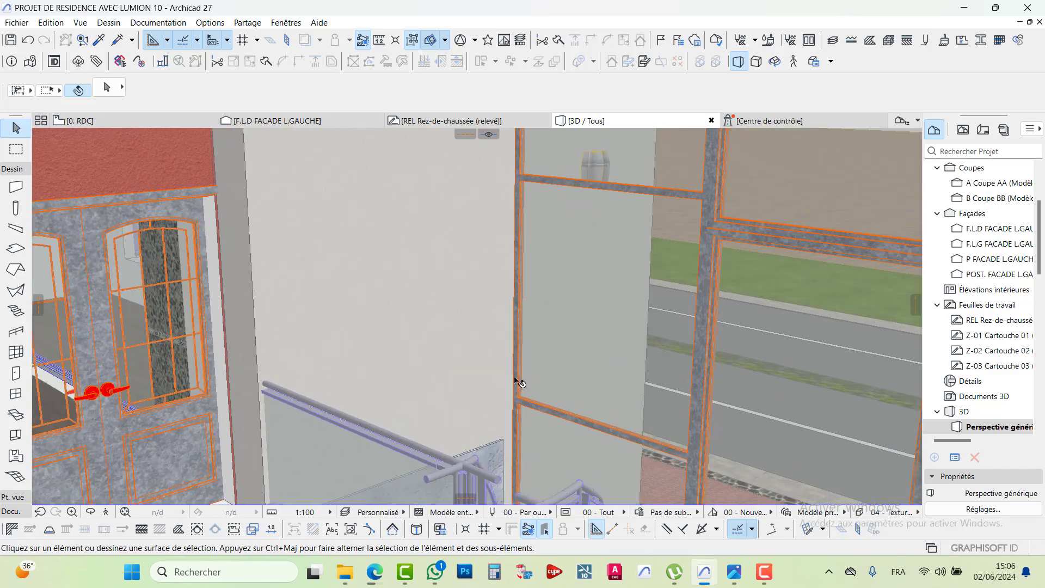
Stretch the GARDE CORPS railing's left end back to the wall corner.
click(346, 438)
scroll(341, 284, up, 4)
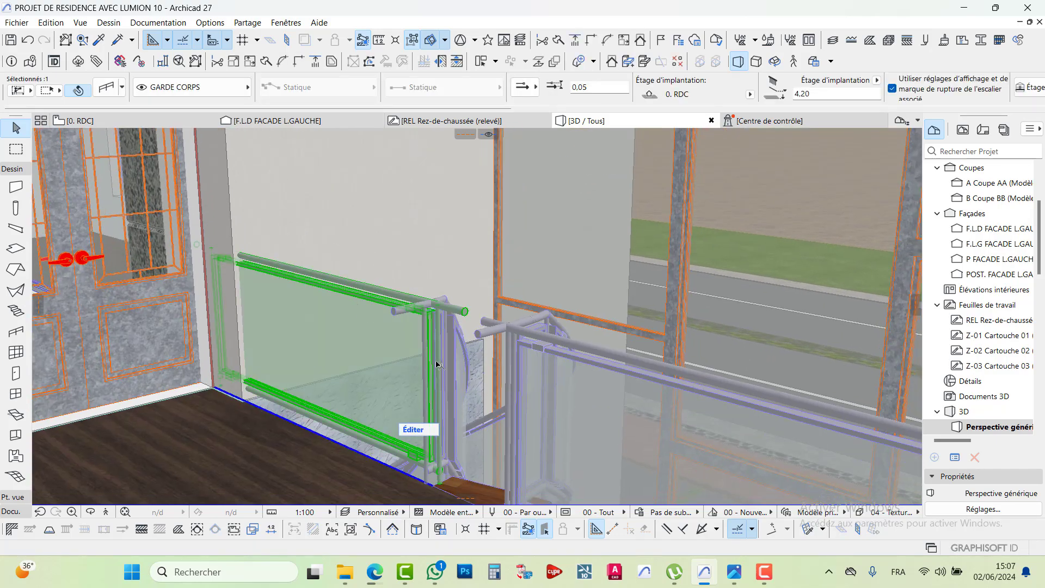
scroll(211, 394, up, 3)
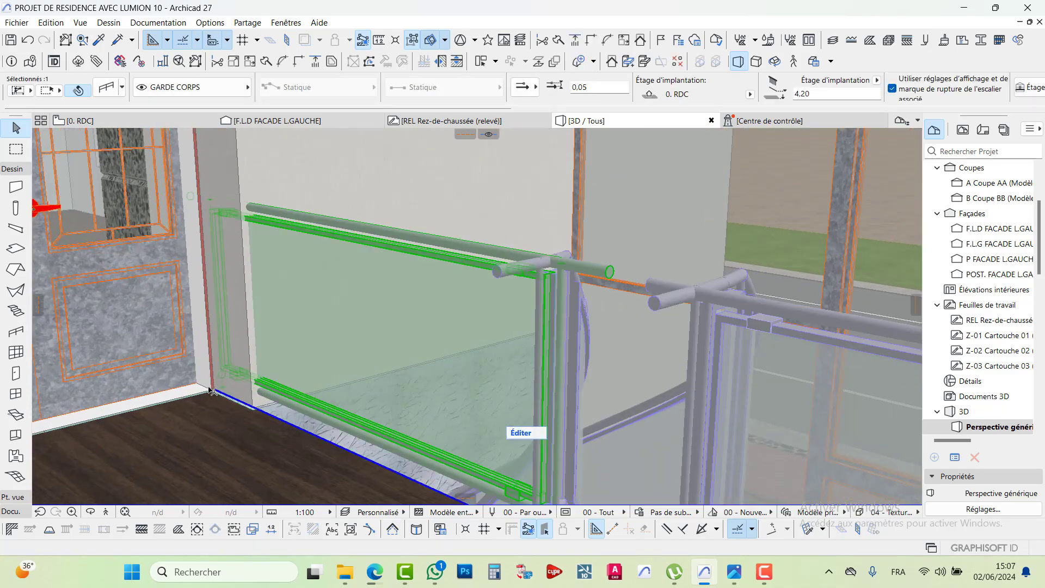
click(215, 390)
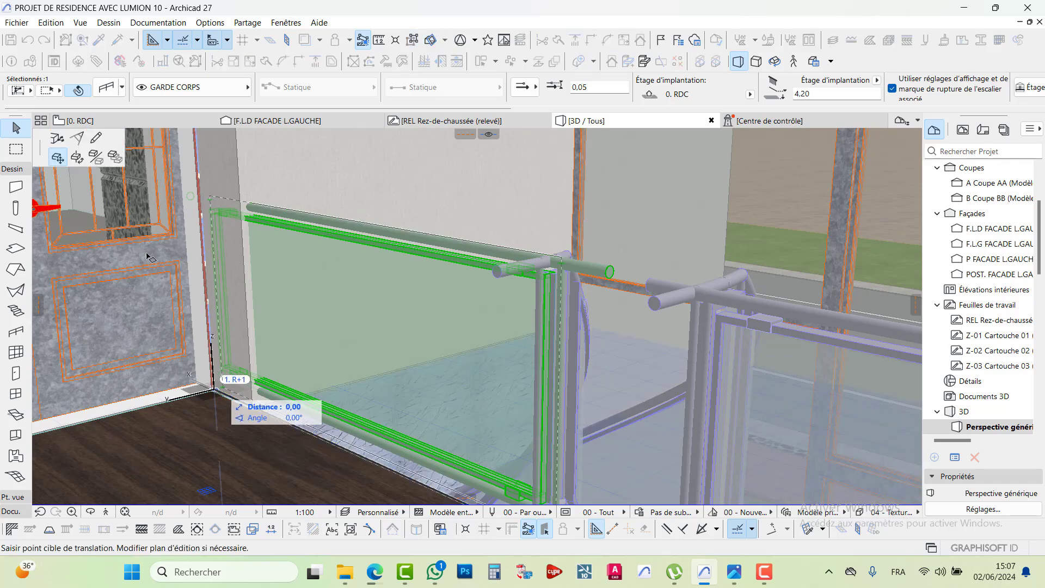
click(56, 139)
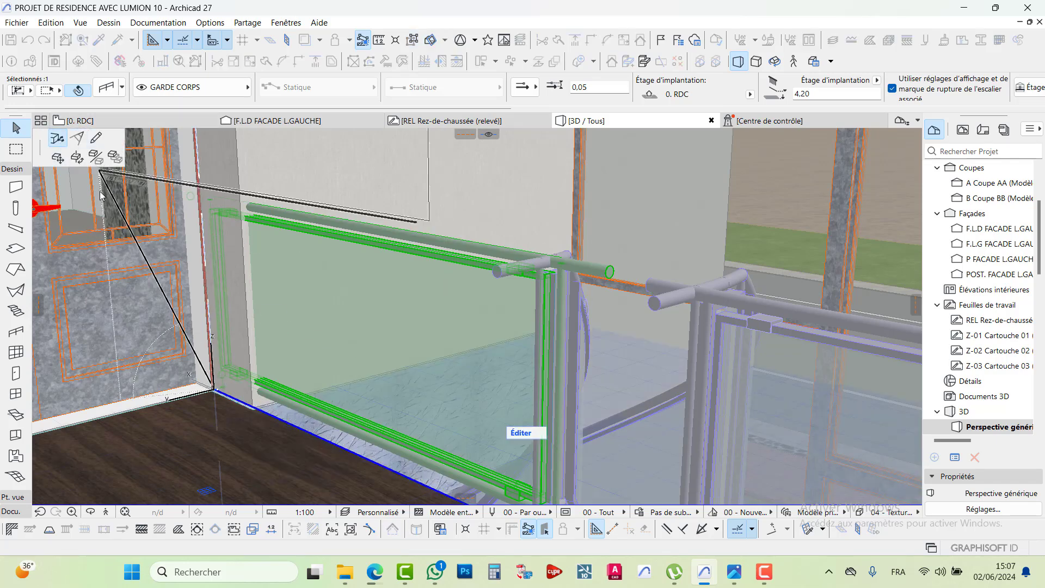
click(258, 408)
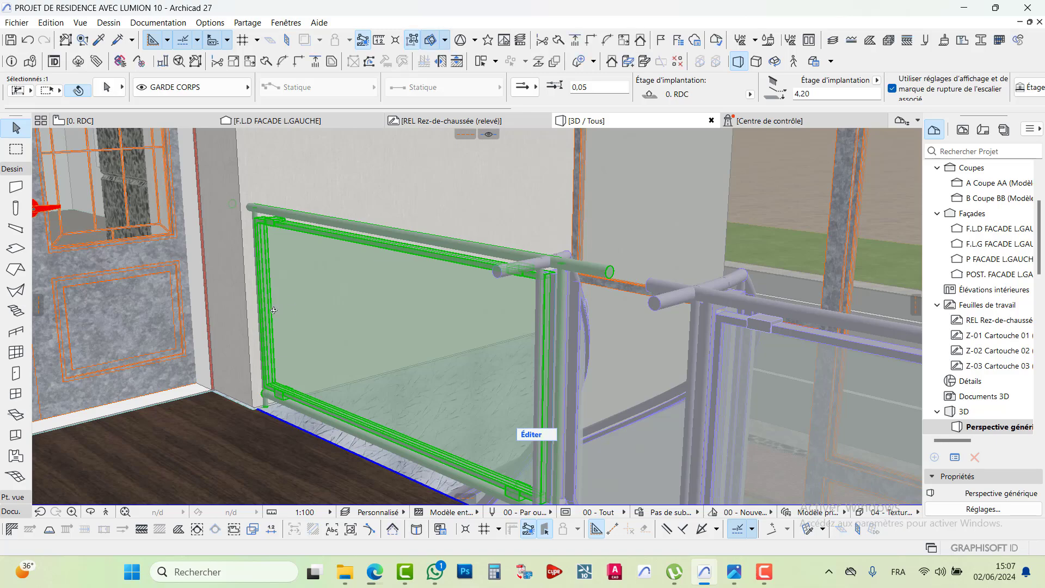
Stretch the railing's right end so it stops against the wall.
shift+middle_drag(286, 281, 402, 328)
scroll(661, 447, up, 4)
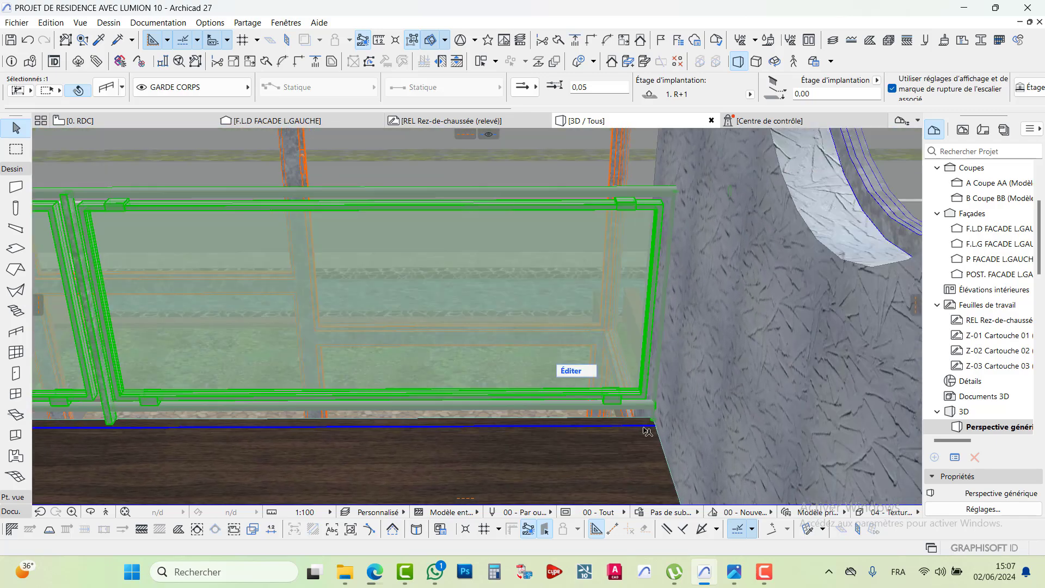
click(665, 425)
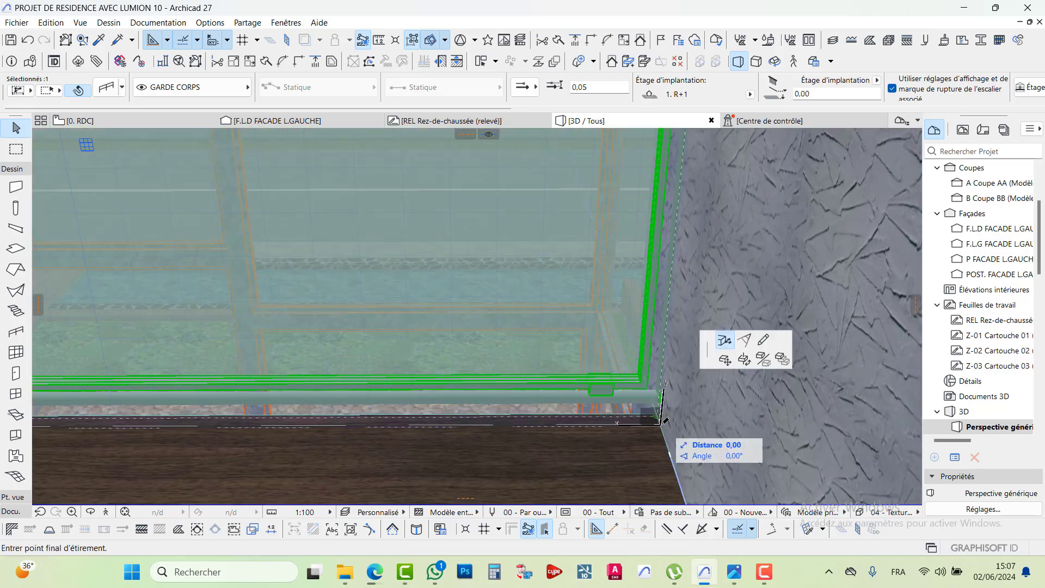
click(631, 423)
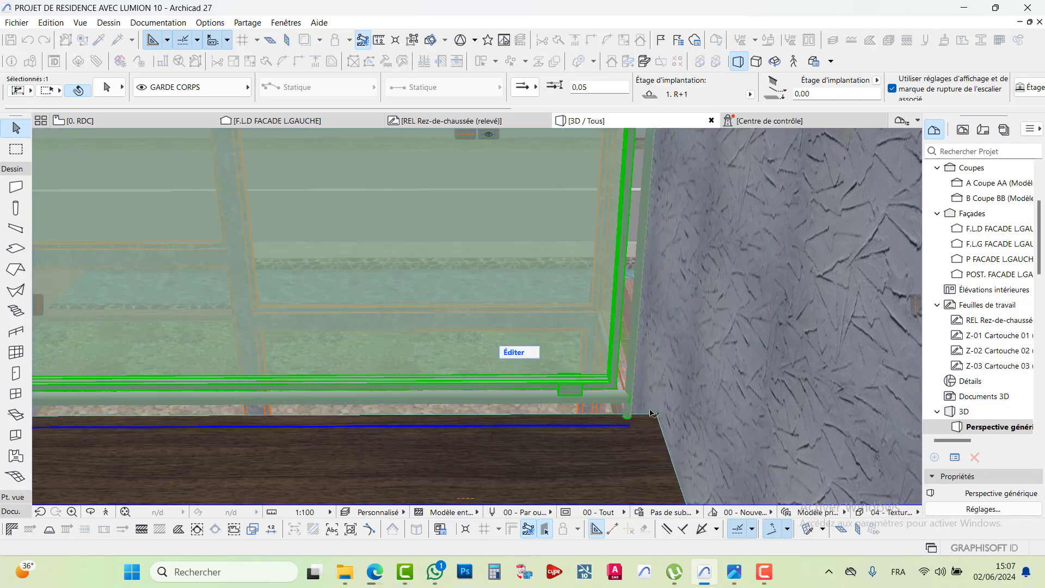
scroll(635, 381, down, 6)
Orbit around the building to view the glazed stairwell corner facade.
shift+middle_drag(563, 328, 409, 353)
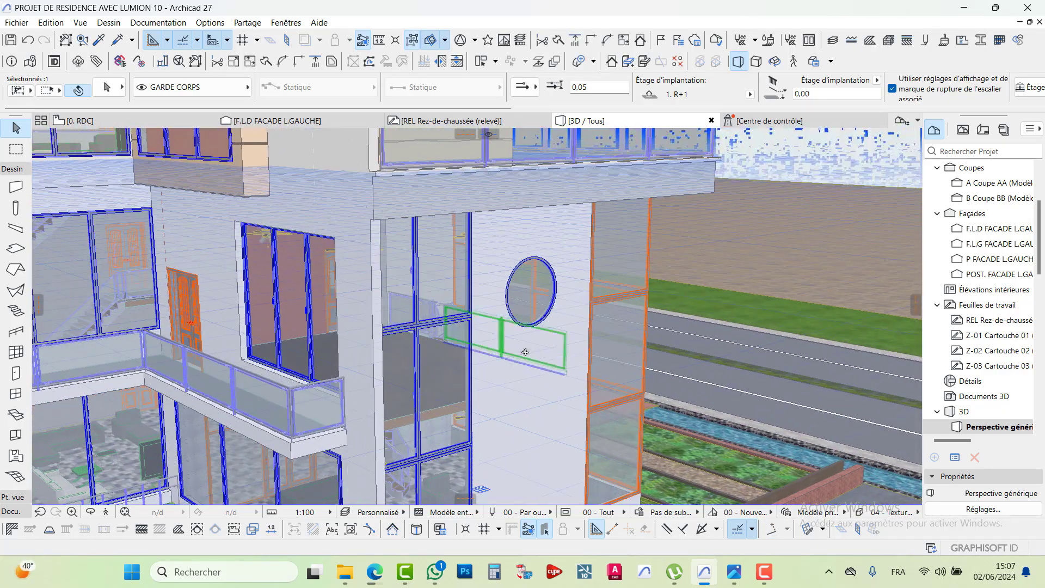
shift+middle_drag(525, 352, 653, 375)
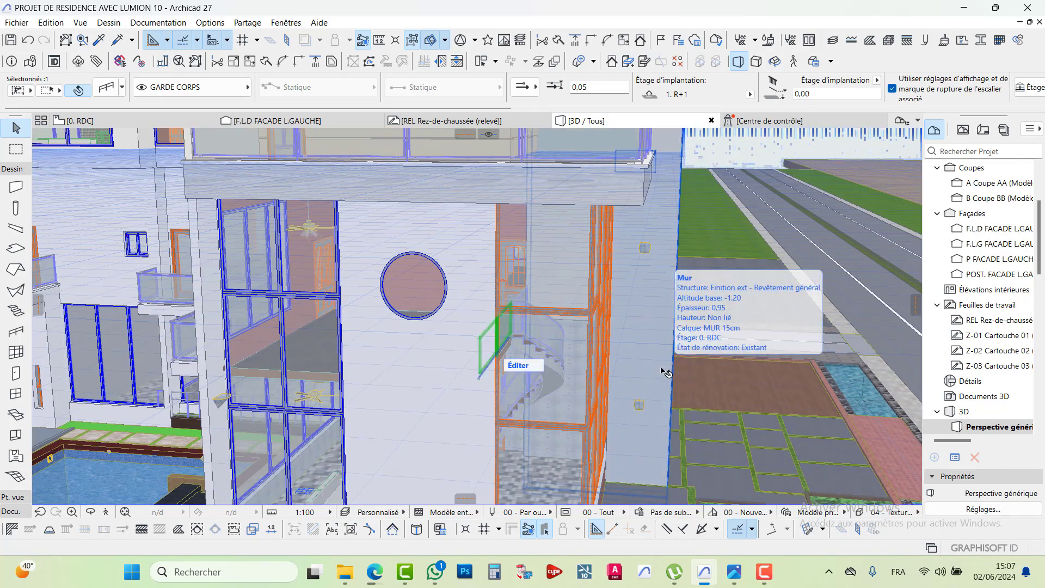
shift+middle_drag(633, 370, 571, 269)
scroll(558, 420, down, 10)
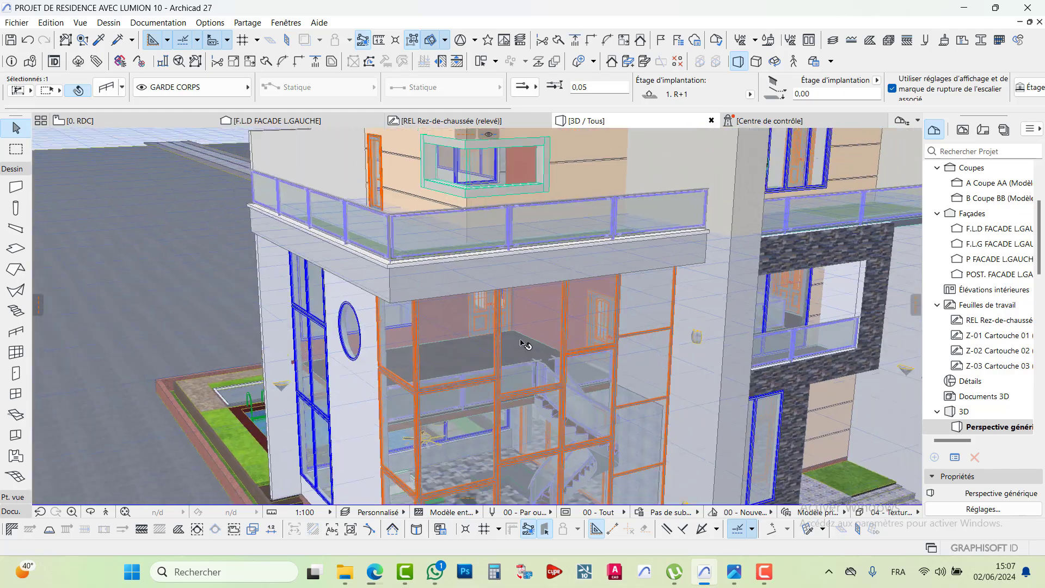
Deselect the railing, inspect the building from low and high angles, and open the Fichier menu.
key(Escape)
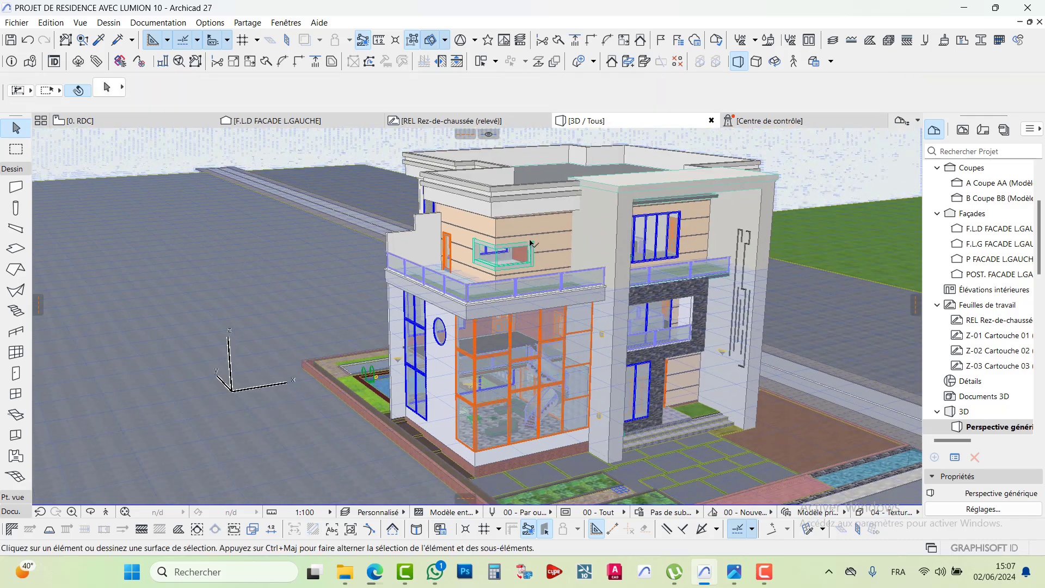
scroll(518, 253, up, 10)
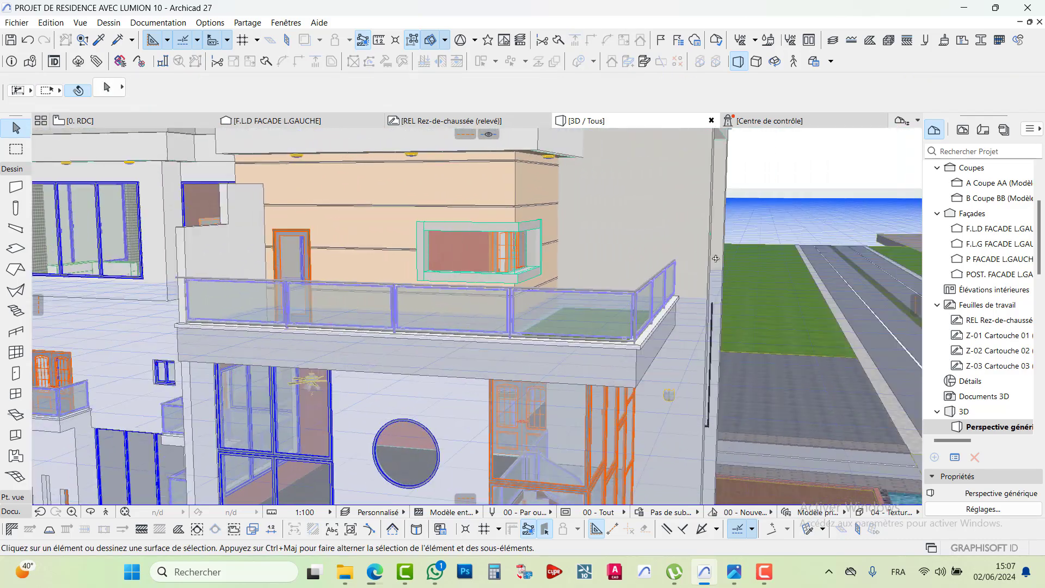
shift+middle_drag(716, 258, 537, 336)
scroll(459, 310, down, 10)
shift+middle_drag(603, 371, 614, 382)
shift+middle_drag(618, 428, 739, 300)
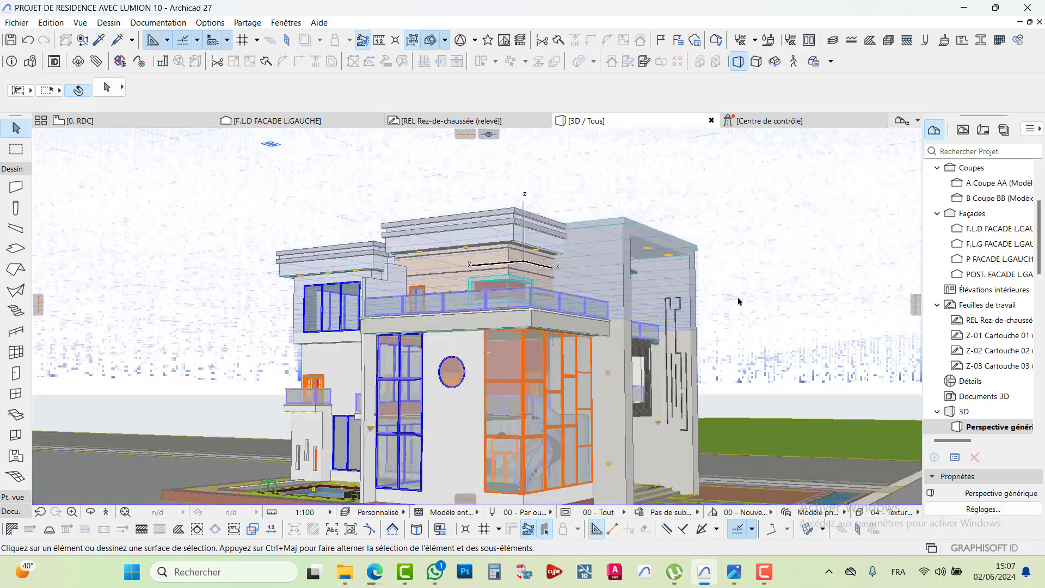
drag(738, 298, 774, 339)
shift+middle_drag(749, 325, 740, 381)
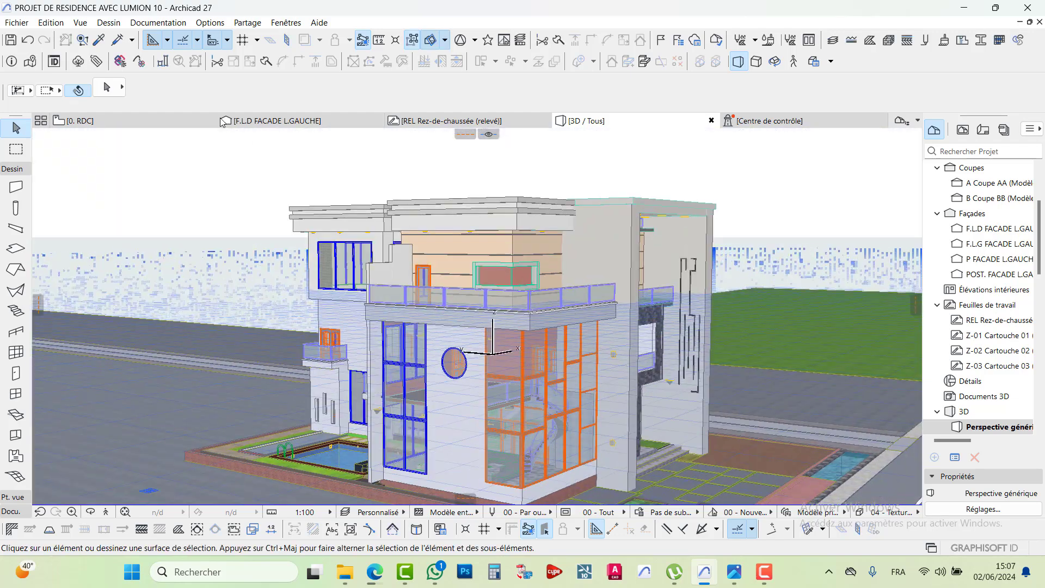
click(20, 25)
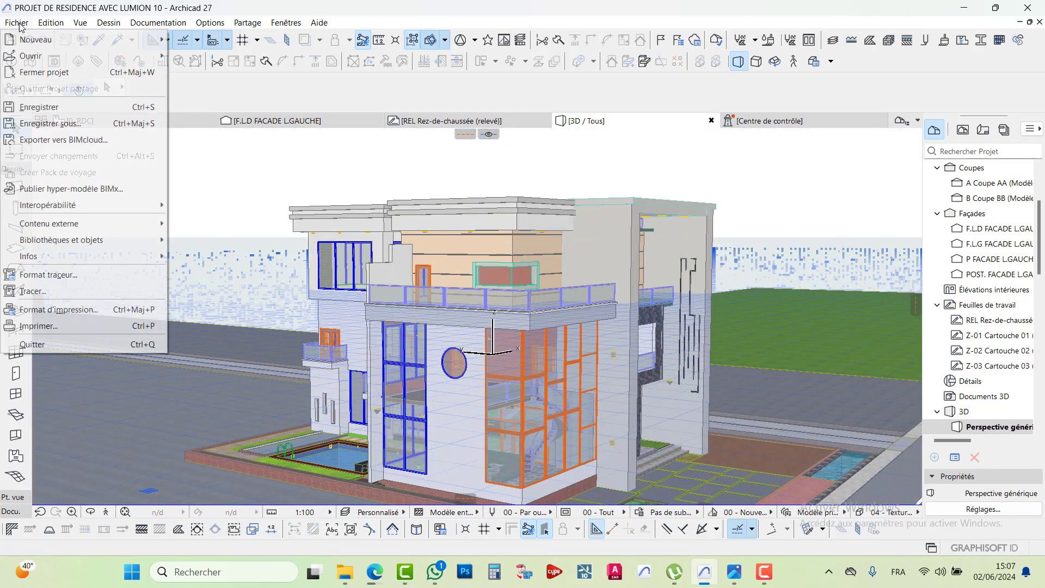
Save the model as SketchUp, overwriting PROJET DE RESIDENCE AVEC LUMION 10.skp.
click(45, 125)
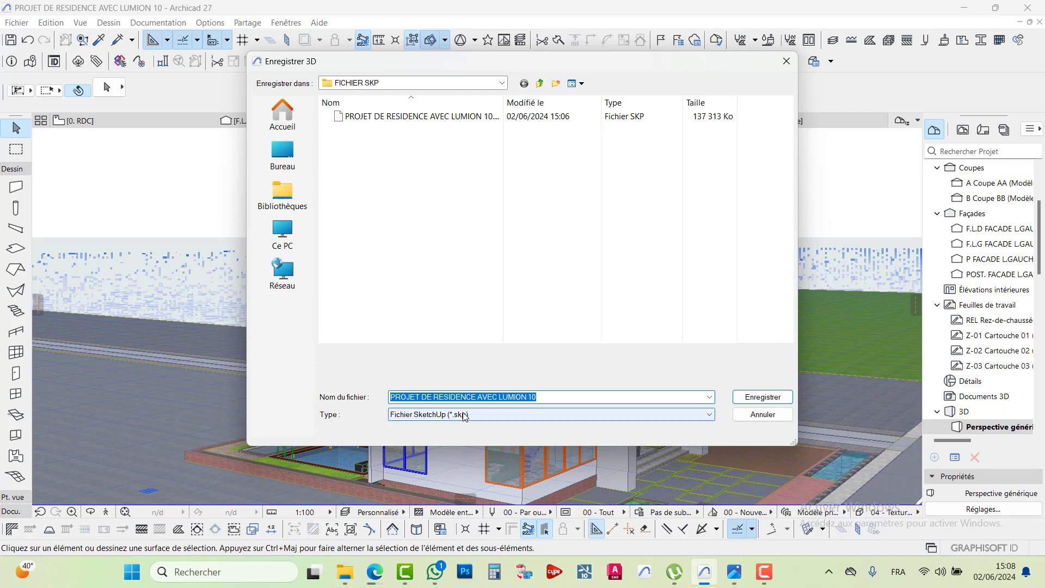
click(414, 116)
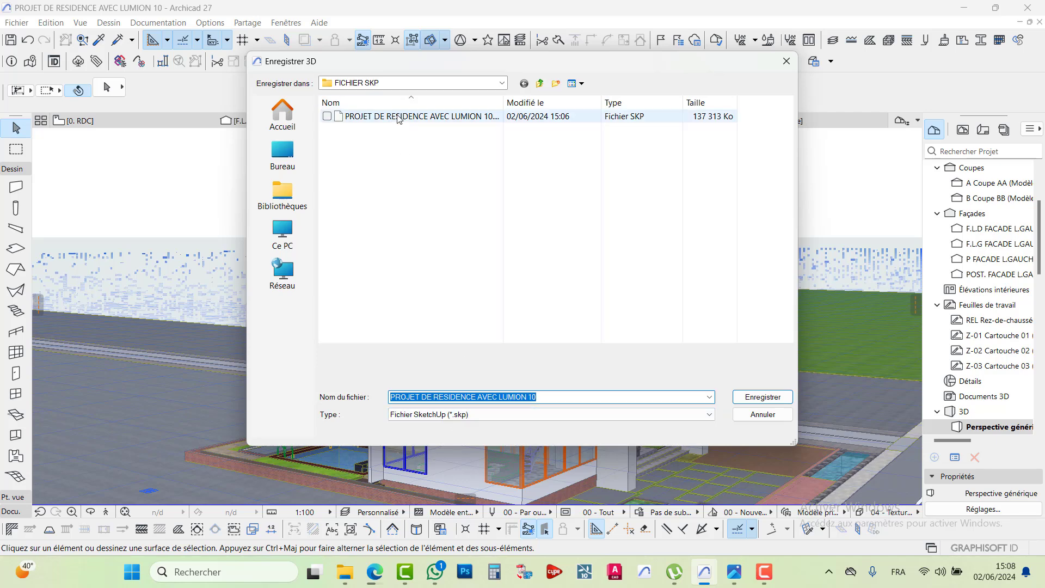
click(751, 402)
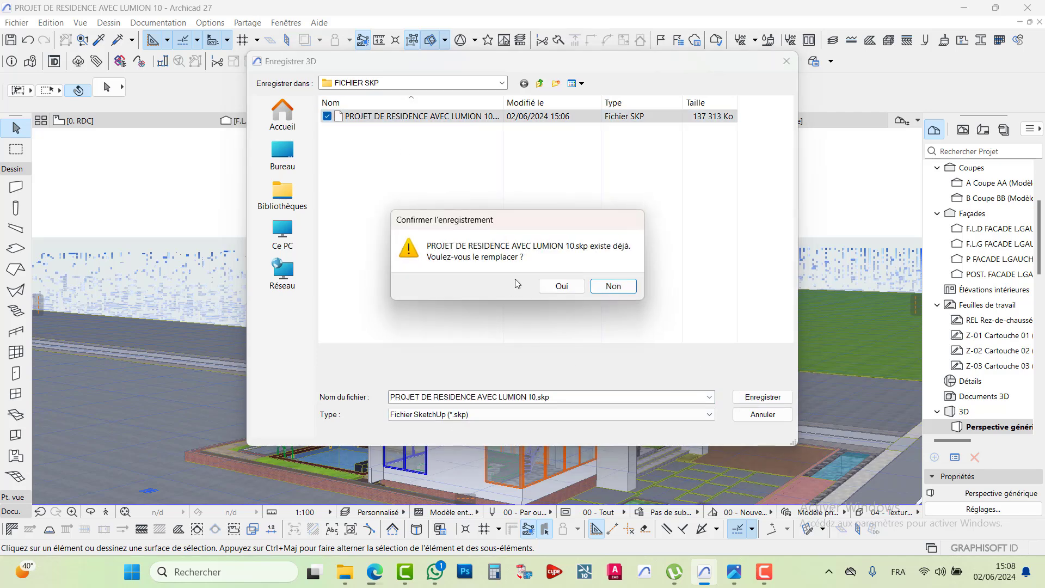
click(553, 289)
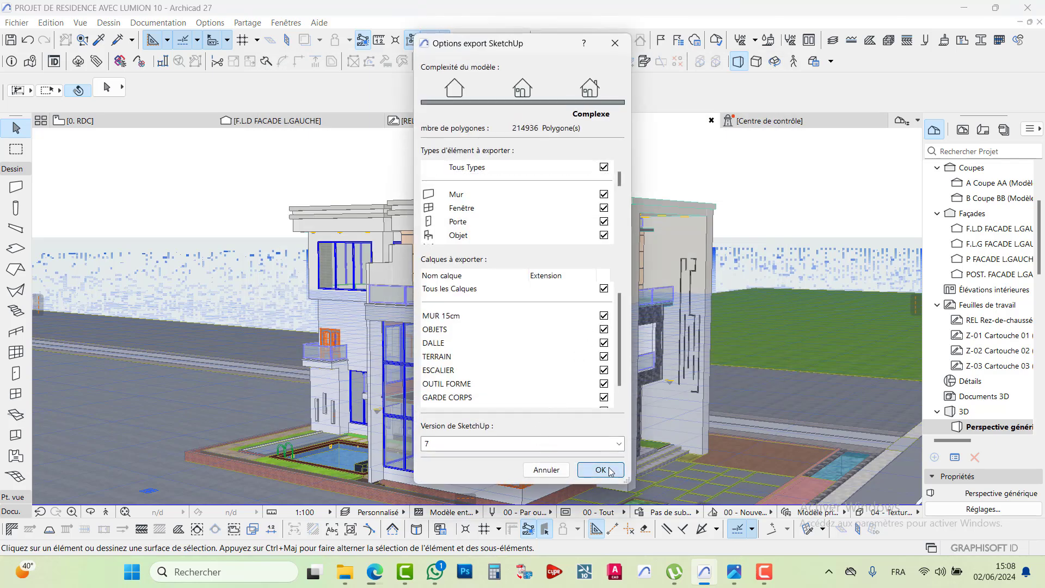
Accept the SketchUp export options, let the export finish, and close the Archicad project.
click(601, 469)
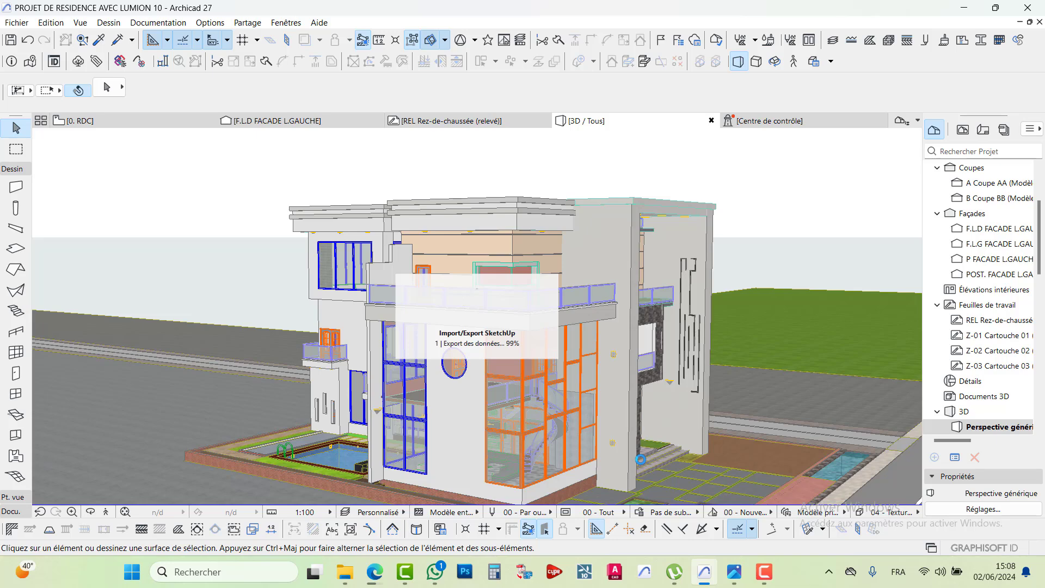
scroll(569, 361, down, 3)
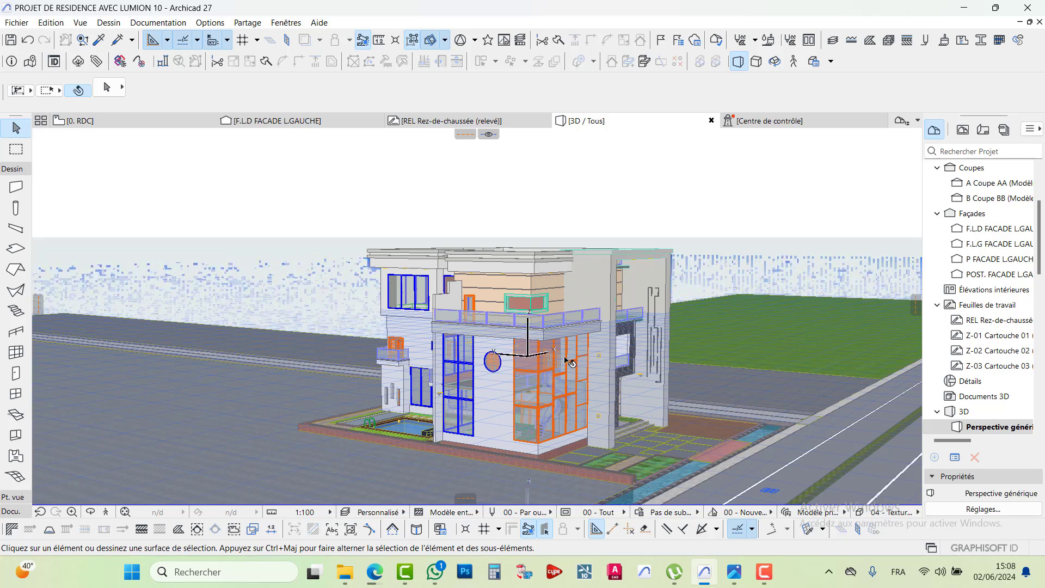
click(1030, 5)
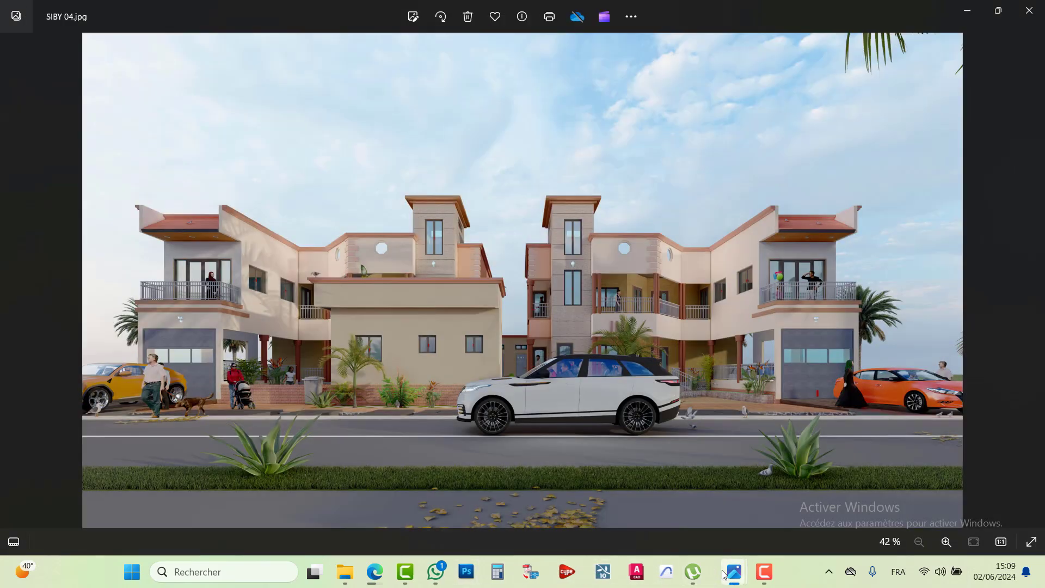
Turn Wi-Fi off from the Quick Settings panel.
mouse_move(734, 579)
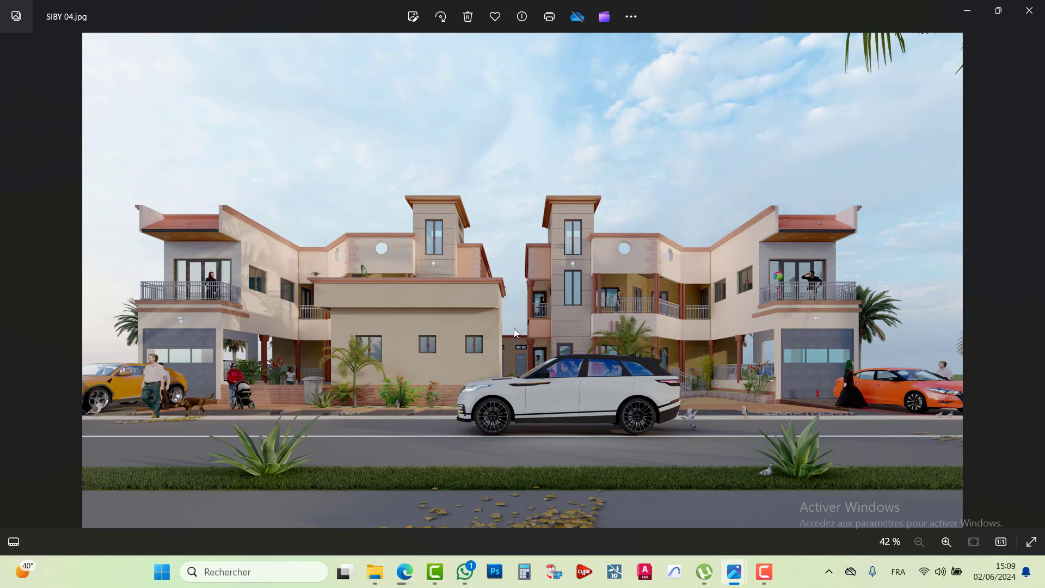
click(925, 576)
click(825, 313)
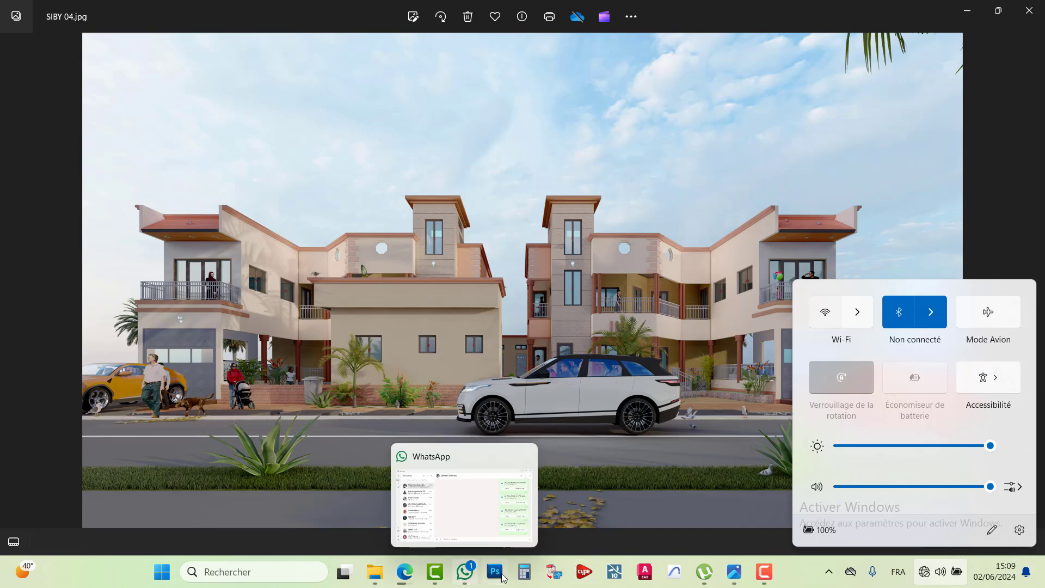
Launch Lumion, dismiss both StyleTransfer.dll errors, and switch to the IMAGES L10 folder.
click(615, 574)
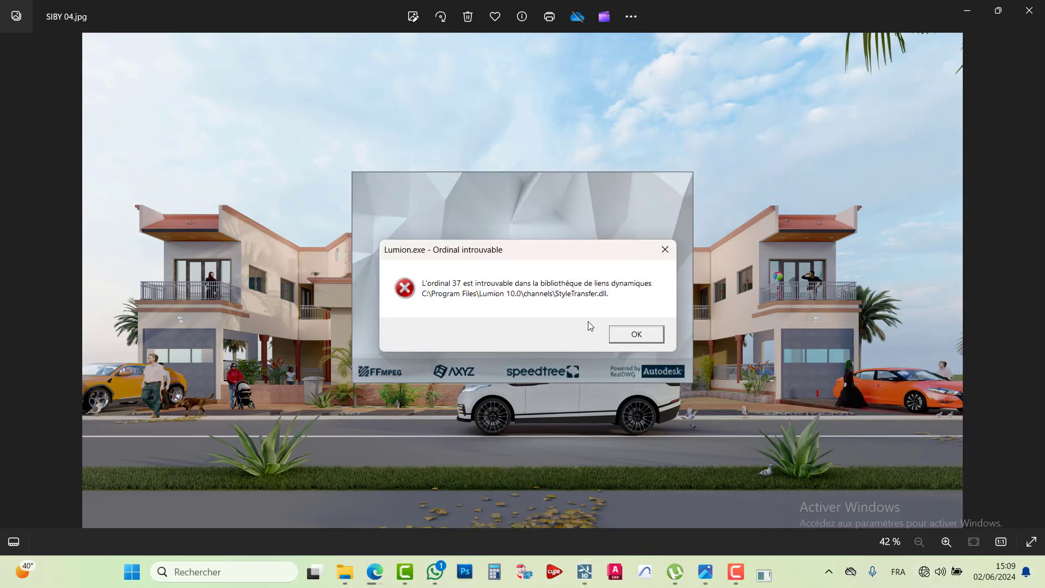
click(635, 336)
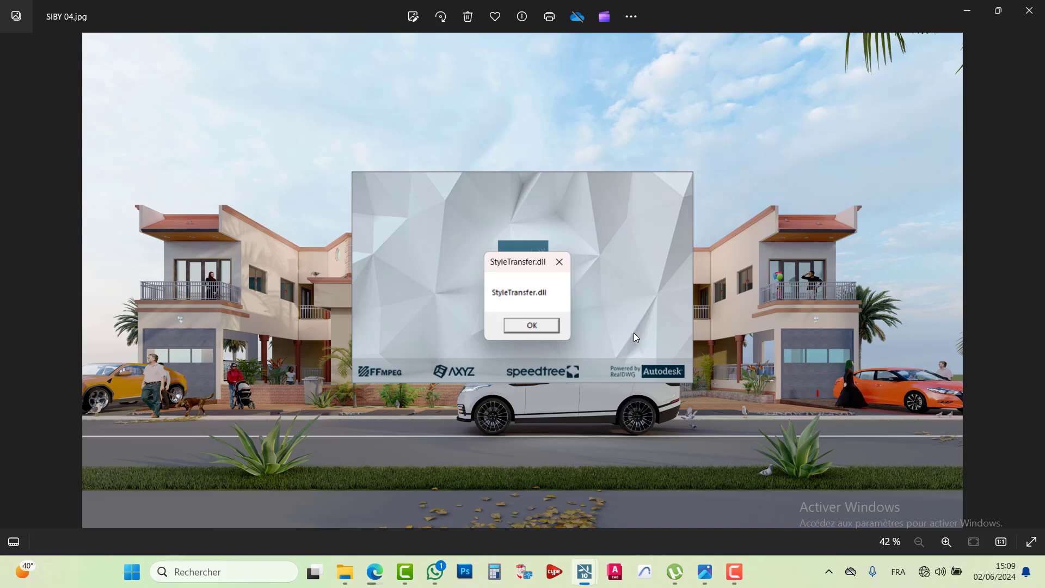
click(547, 325)
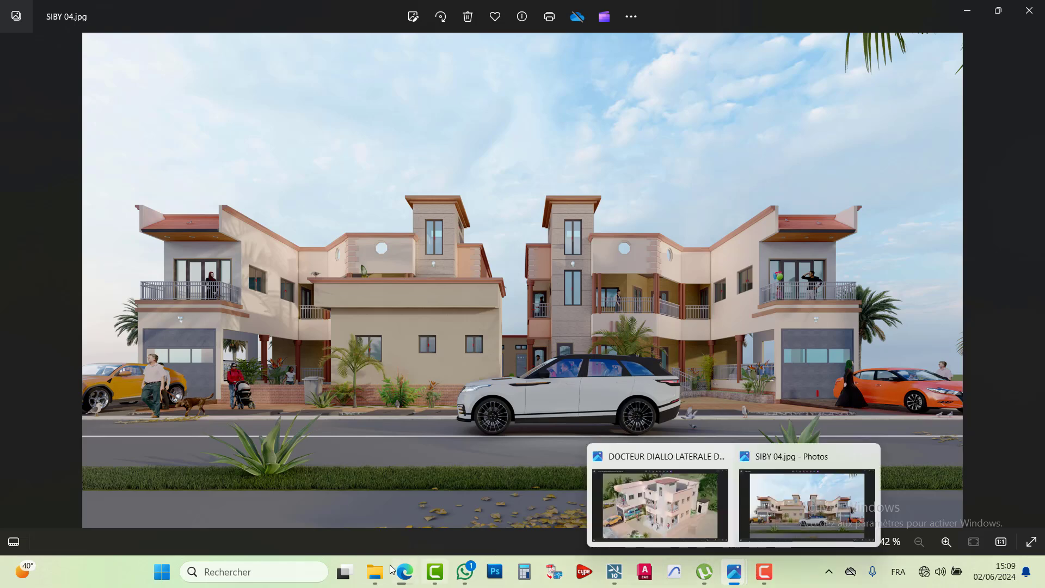
click(380, 578)
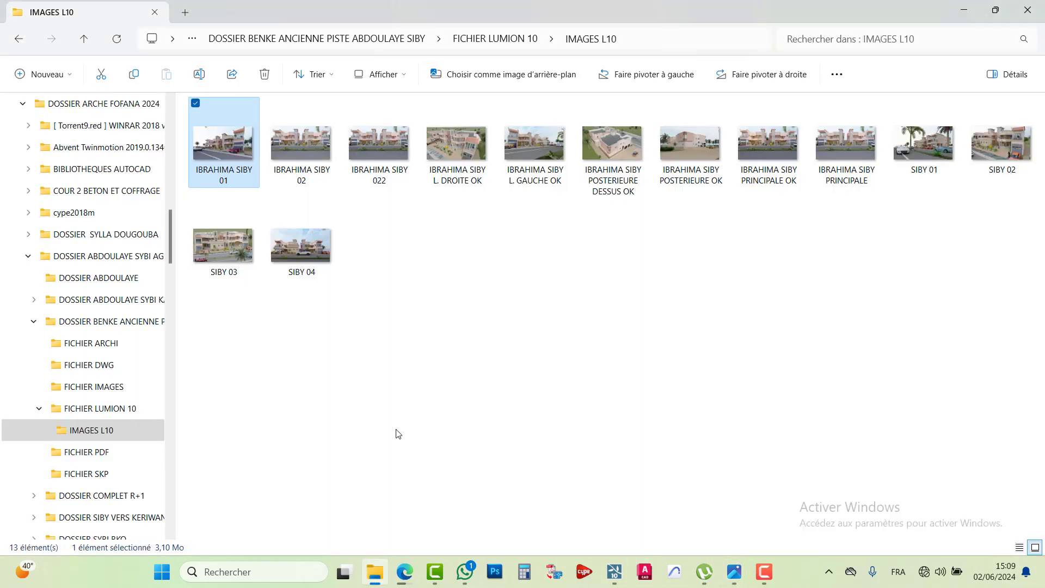
Browse up through the client folders and open the Kayes building project folder.
click(349, 38)
double_click(284, 170)
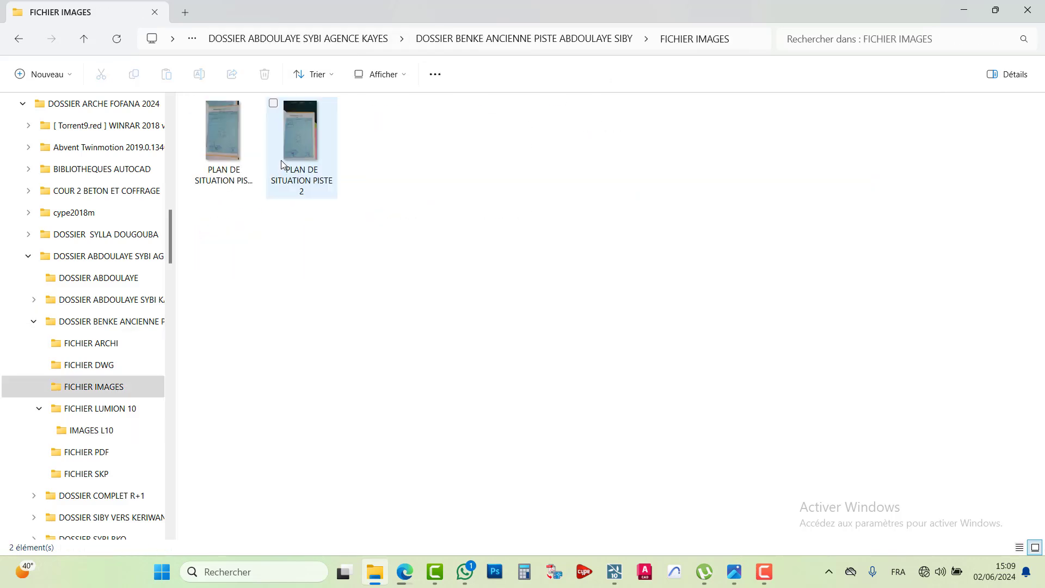
click(351, 39)
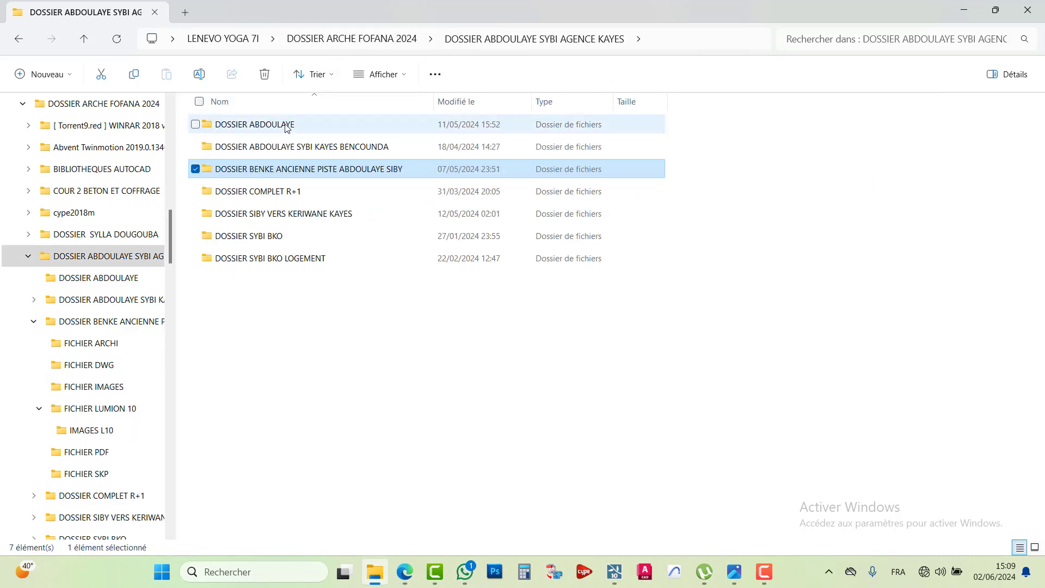
double_click(283, 126)
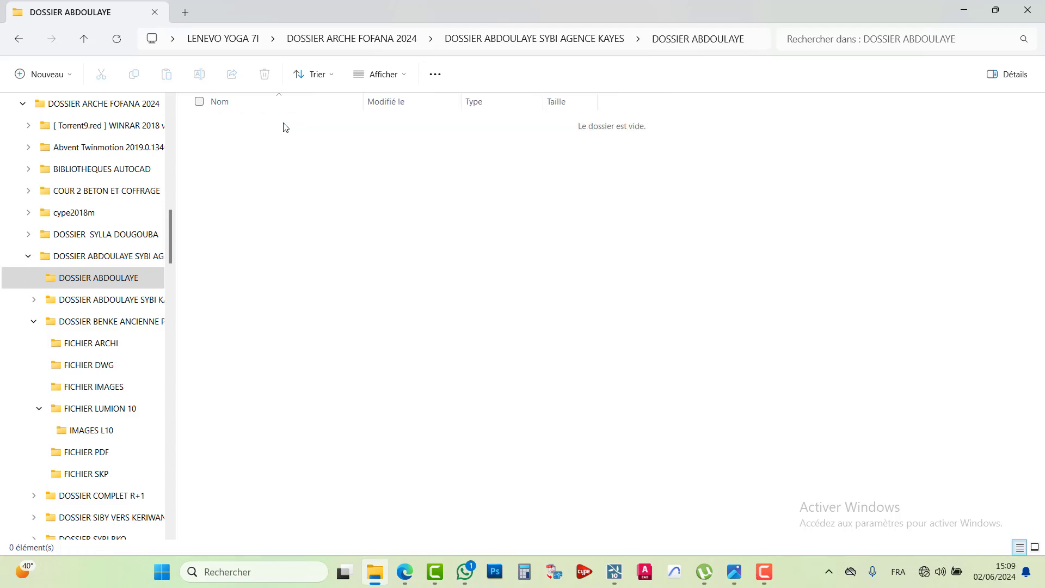
click(366, 40)
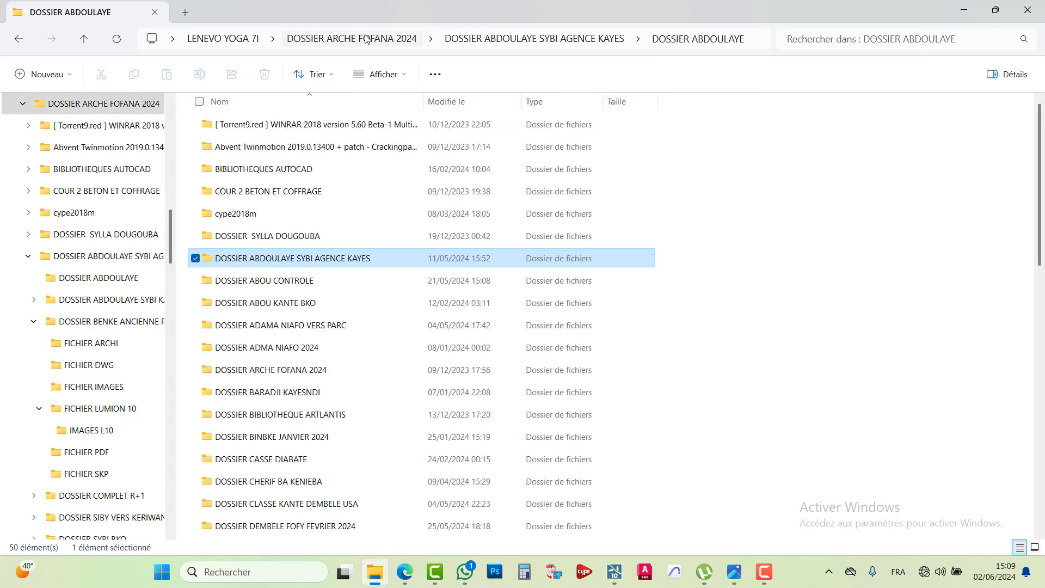
double_click(274, 393)
Open FICHIER LUMION 10, check its subfolders, then open VALIDE PROJET OK > POUR LABO.
click(271, 193)
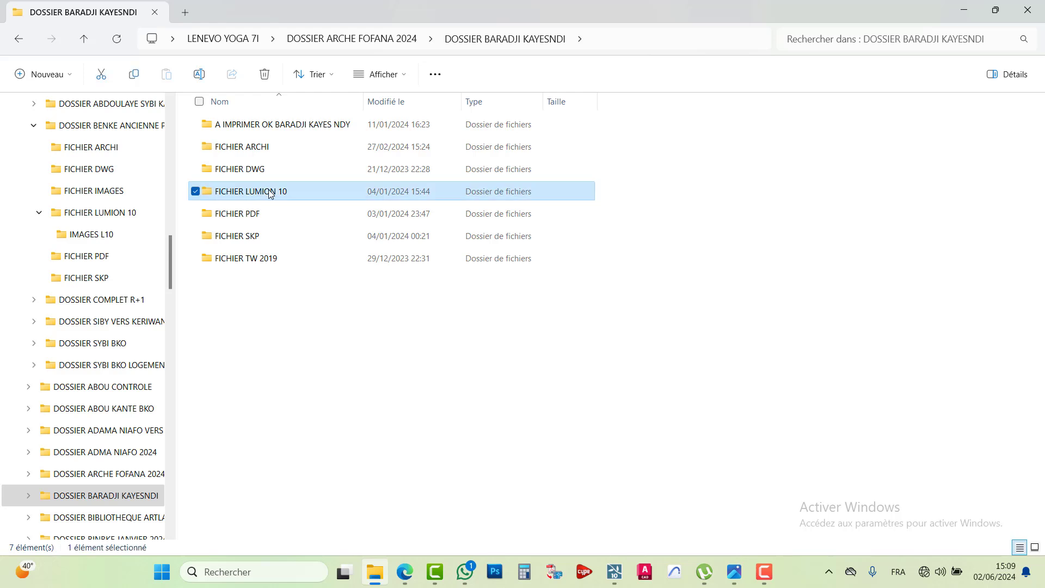
double_click(271, 193)
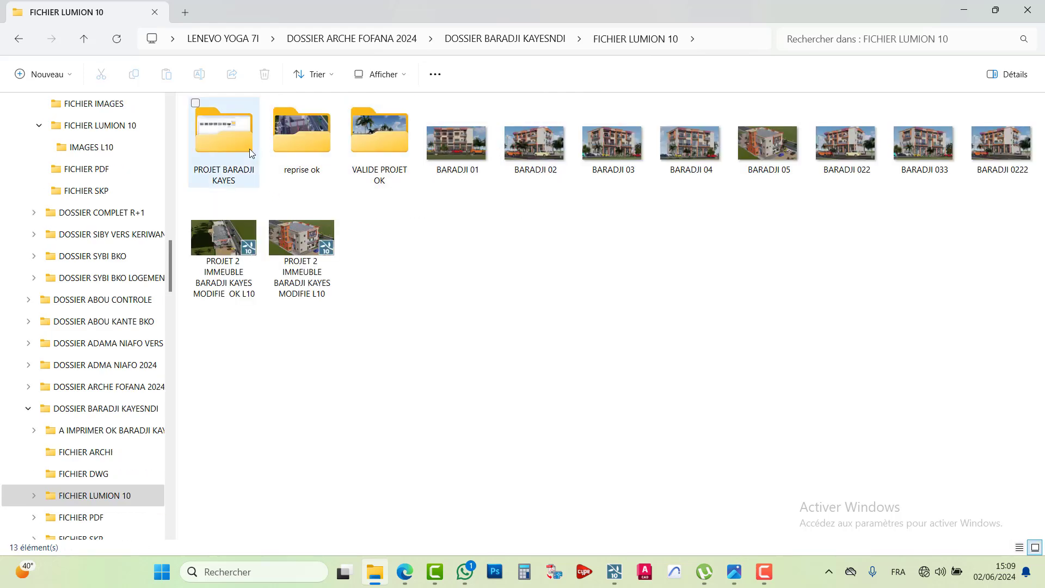
double_click(249, 148)
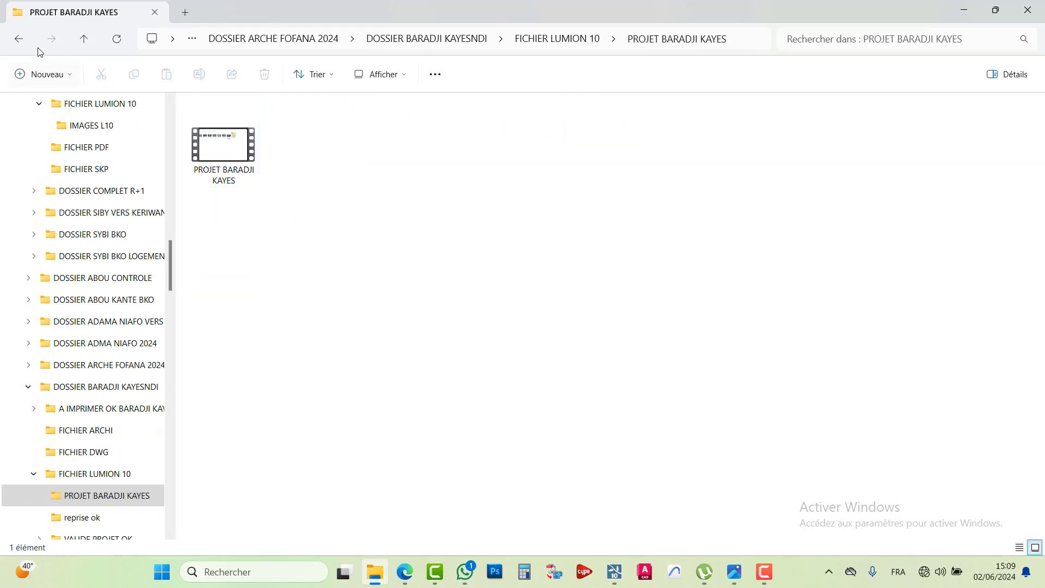
click(21, 38)
double_click(306, 148)
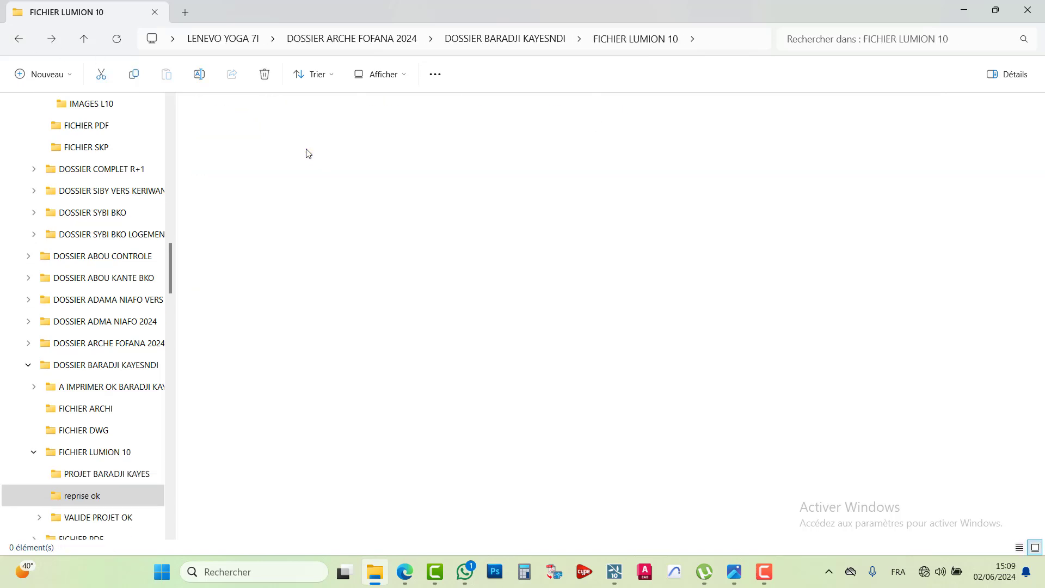
click(19, 38)
click(390, 170)
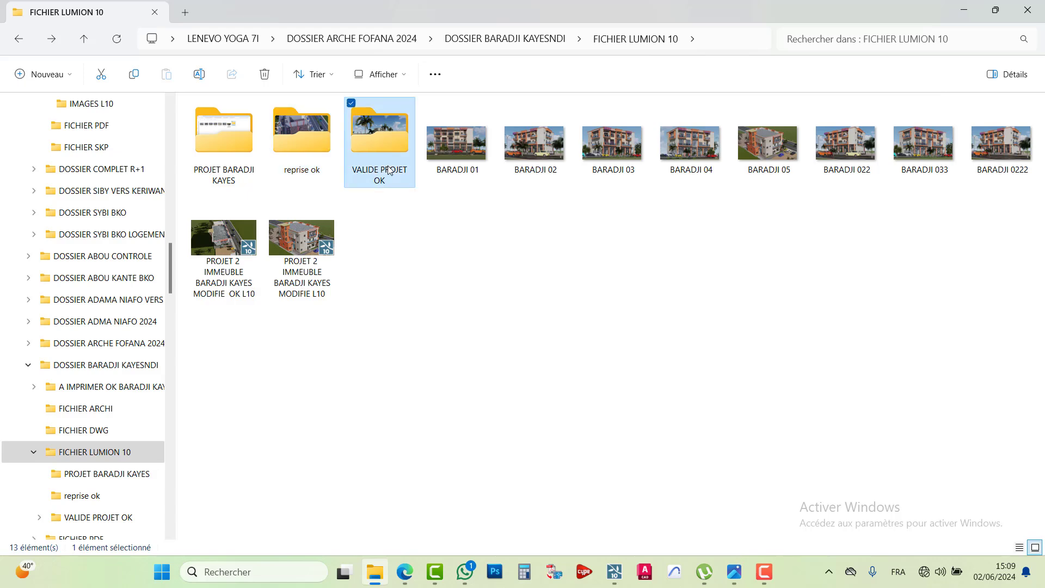
double_click(390, 170)
double_click(246, 148)
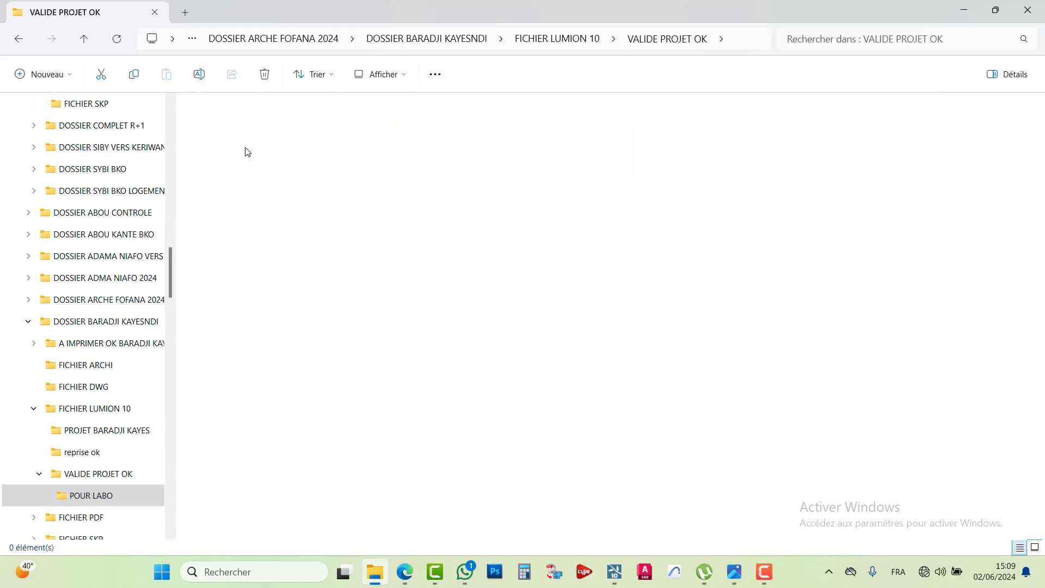
View the first validated render maximized in Photos, step through five more, then close it.
double_click(234, 151)
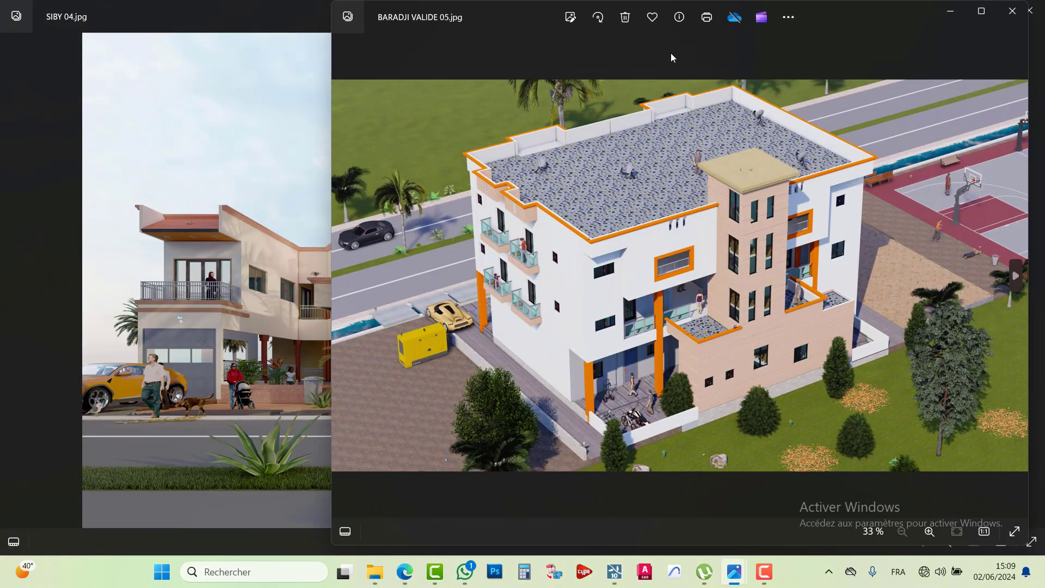
double_click(843, 13)
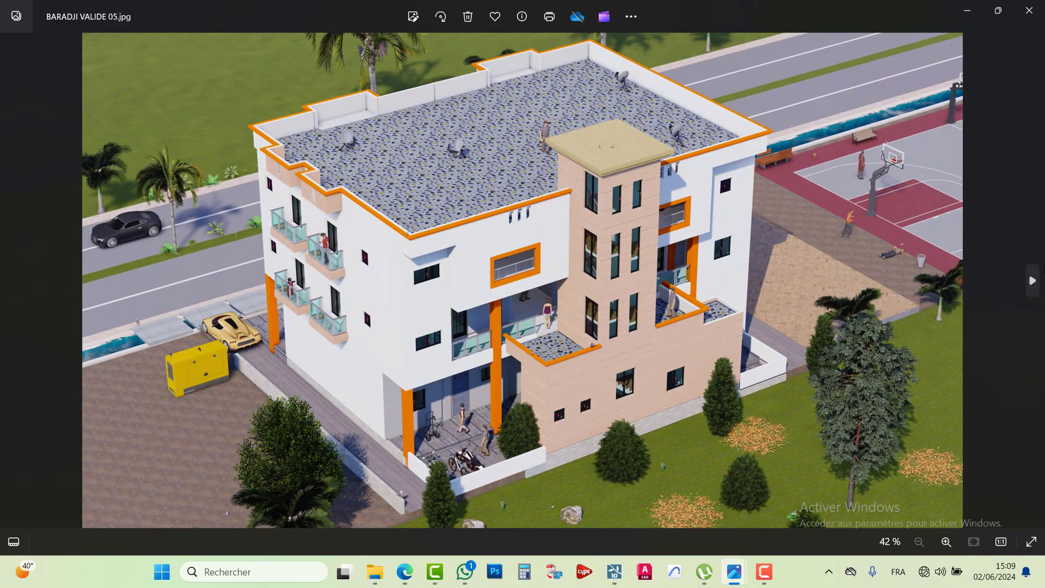
click(1031, 281)
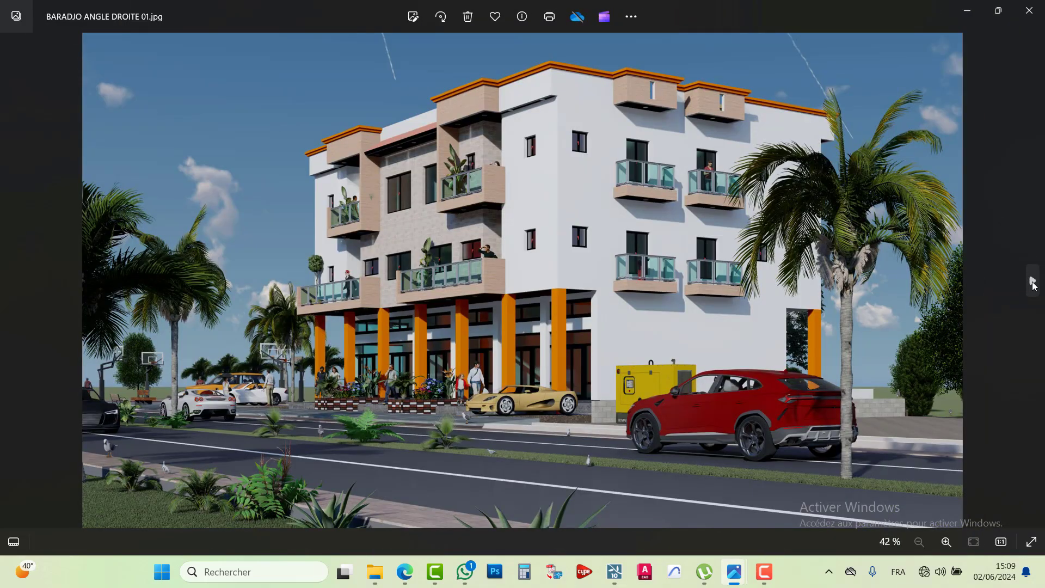
click(1033, 282)
click(1032, 282)
click(1032, 281)
click(1032, 282)
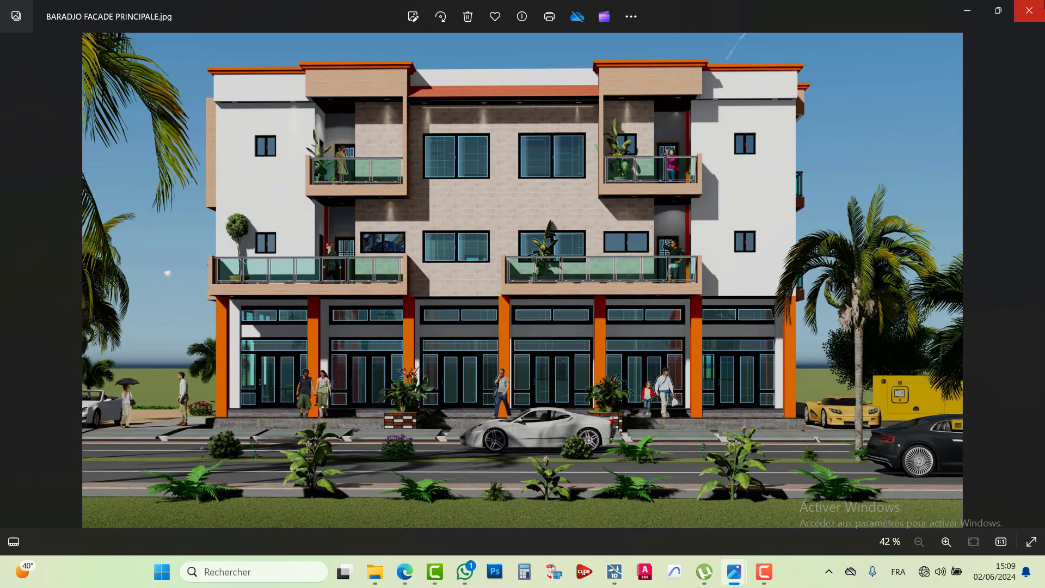
click(1029, 10)
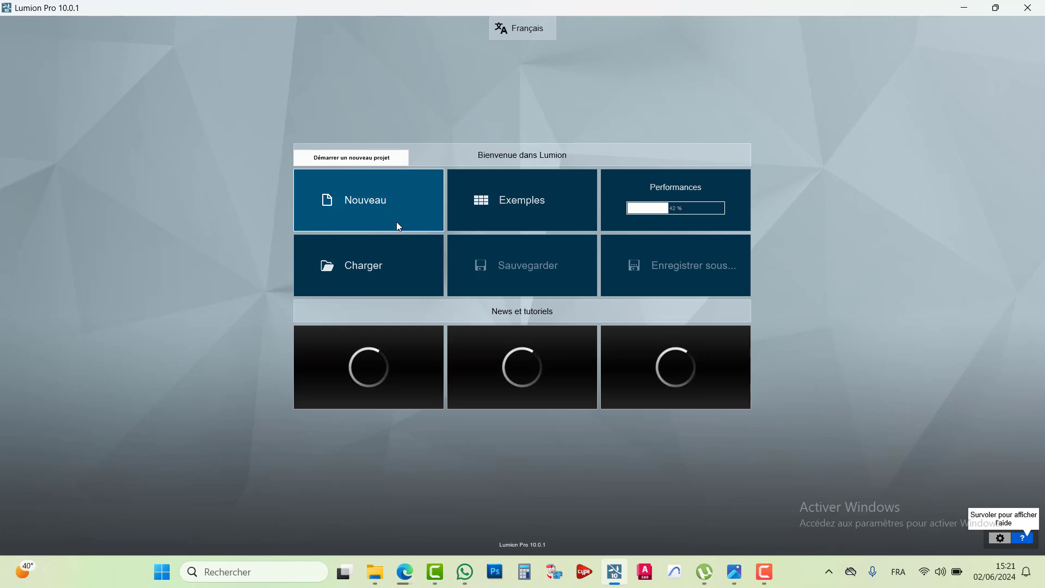
Keep the interface language in Français and create a new project from the plain grass template.
click(387, 207)
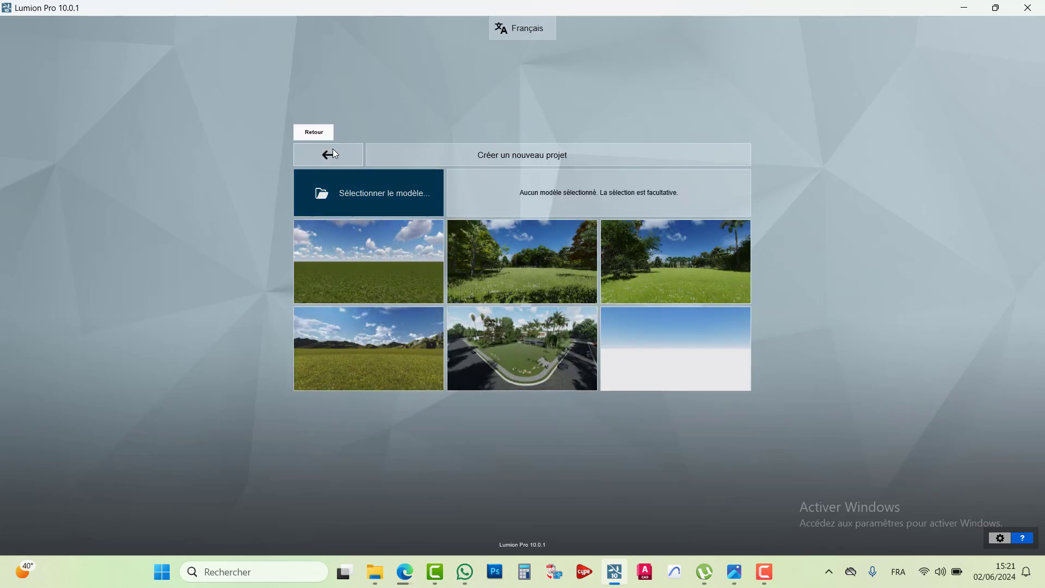
click(332, 149)
click(542, 30)
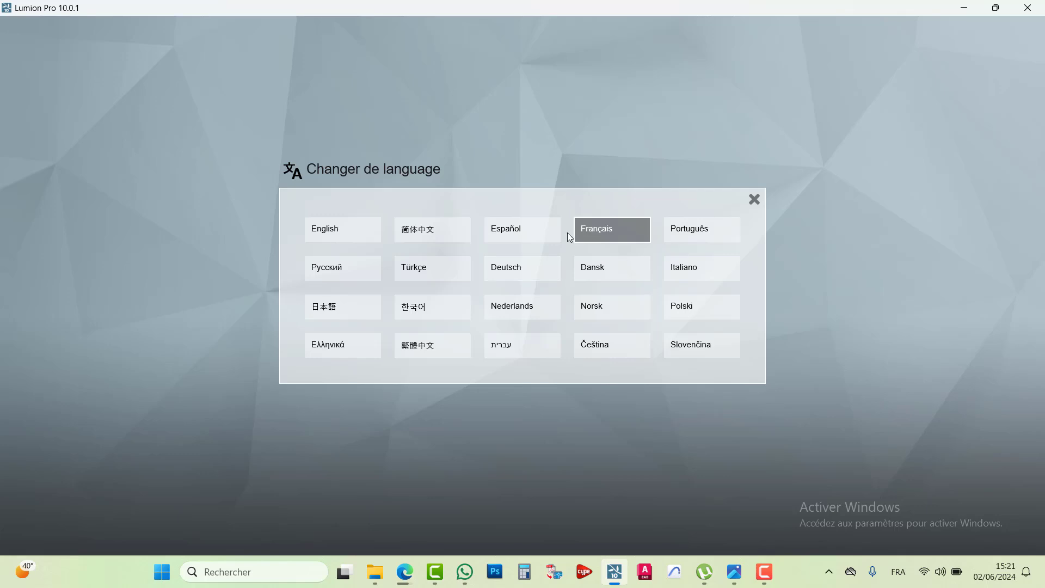
click(618, 229)
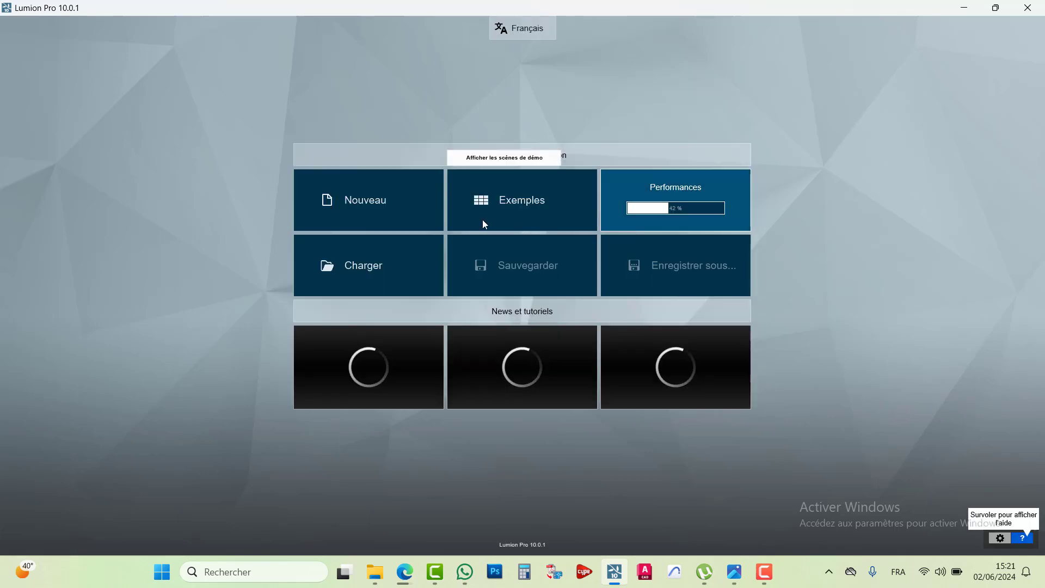
click(365, 205)
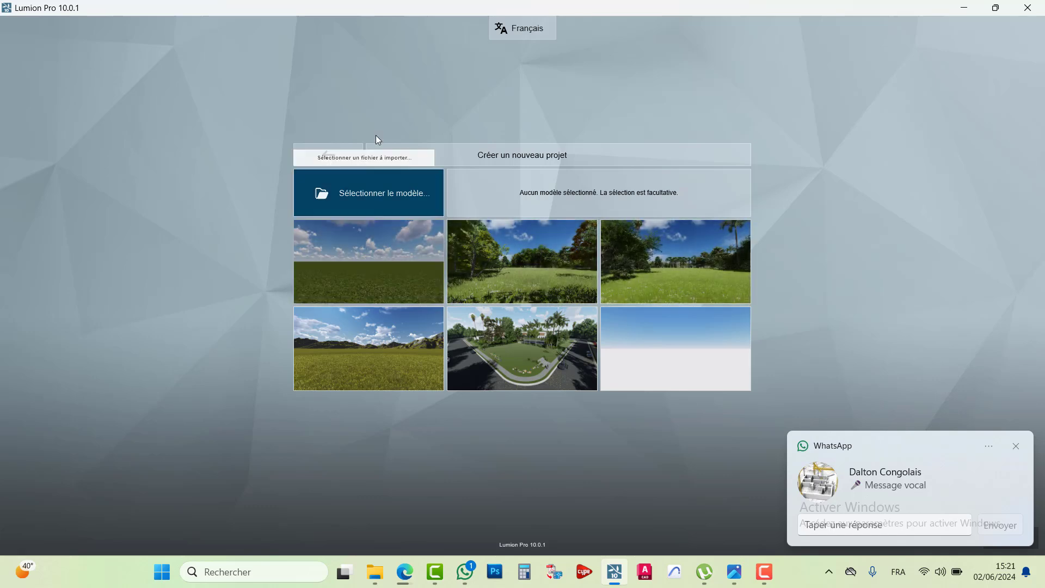
click(357, 274)
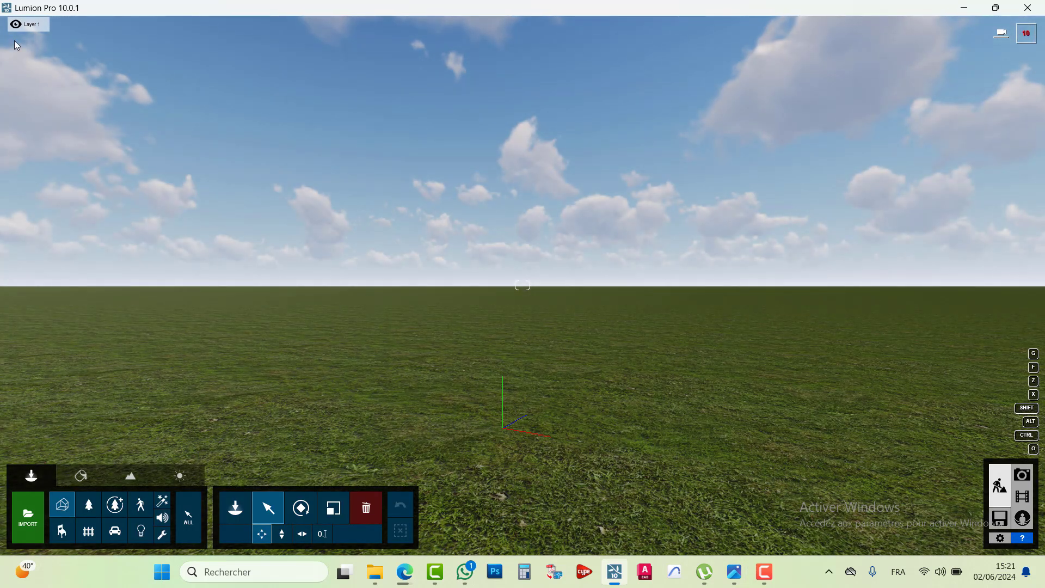
mouse_move(58, 28)
scroll(484, 405, down, 4)
scroll(547, 388, up, 2)
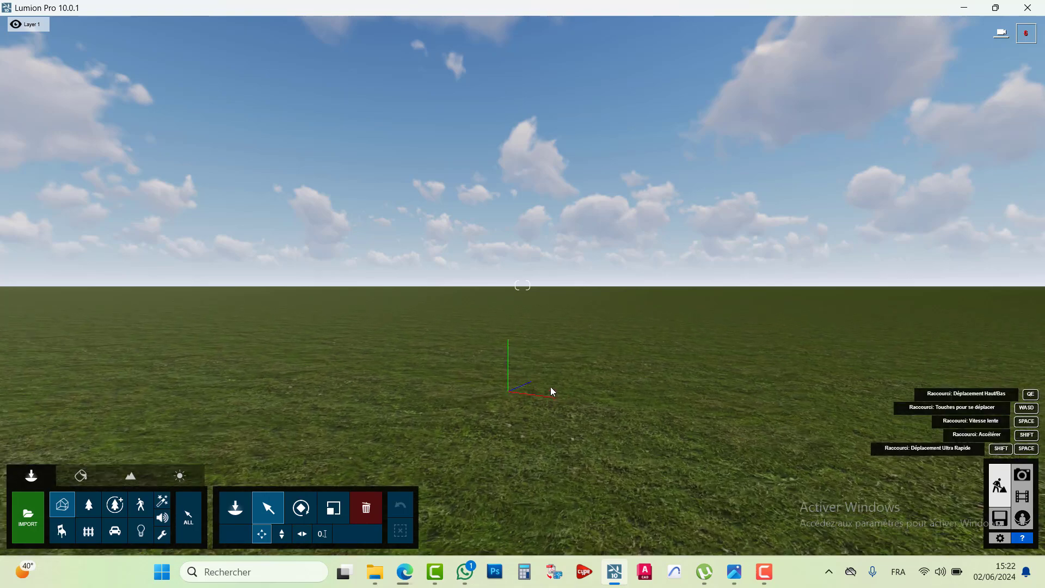
key(Up)
key(Down)
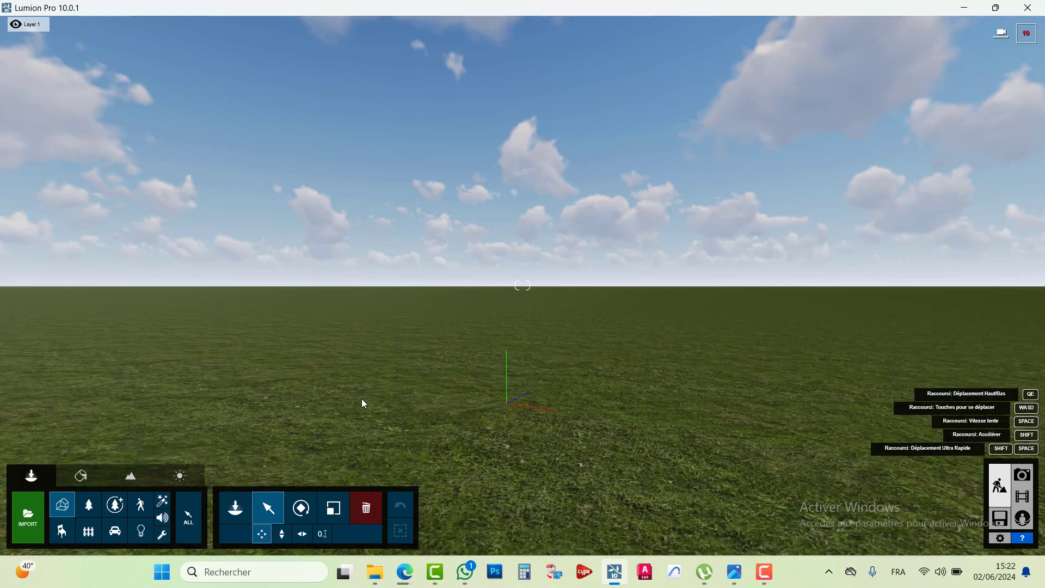
key(e)
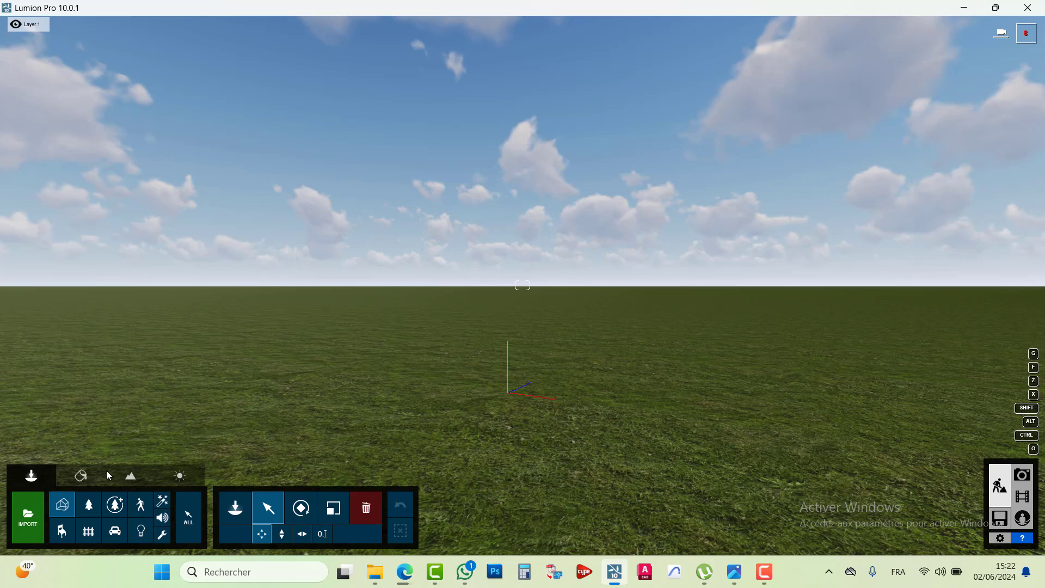
Import a model, browsing to FORMATION LUMION 10 > FICHIER SKP and picking PROJET DE RESIDENCE AVEC LUMION 10.skp.
click(28, 520)
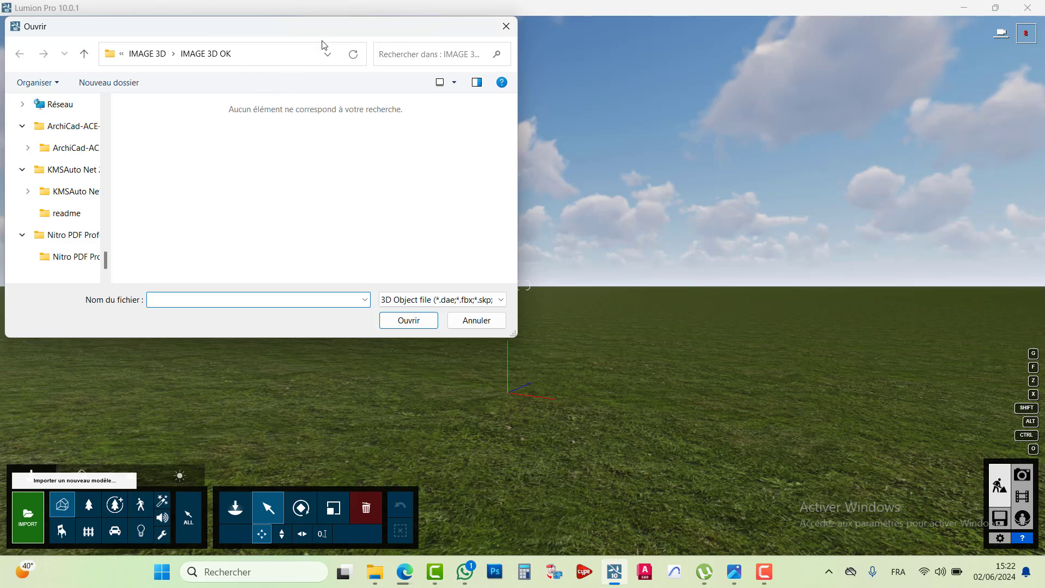
click(150, 54)
click(149, 54)
click(150, 54)
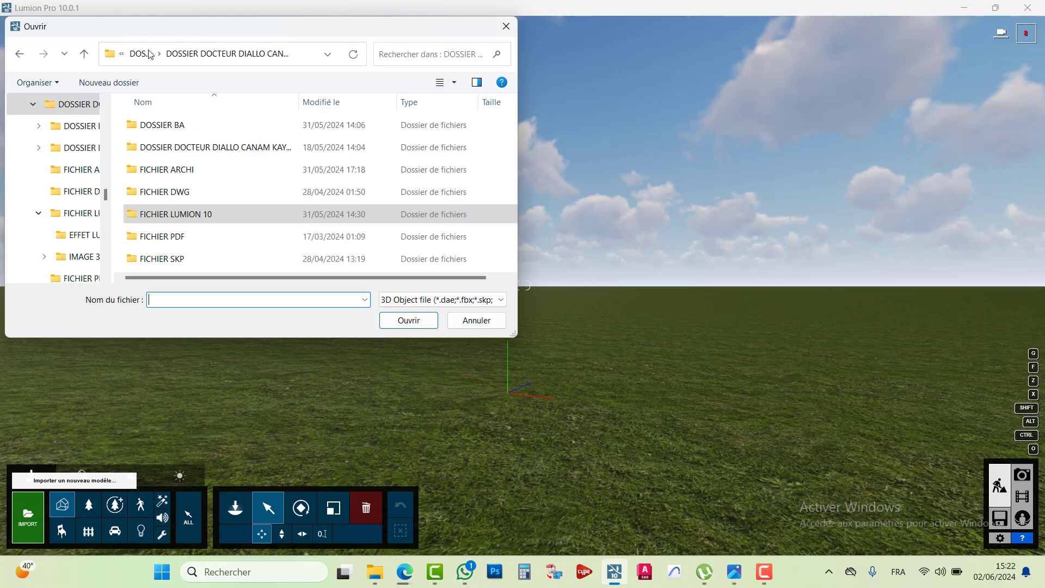
click(144, 54)
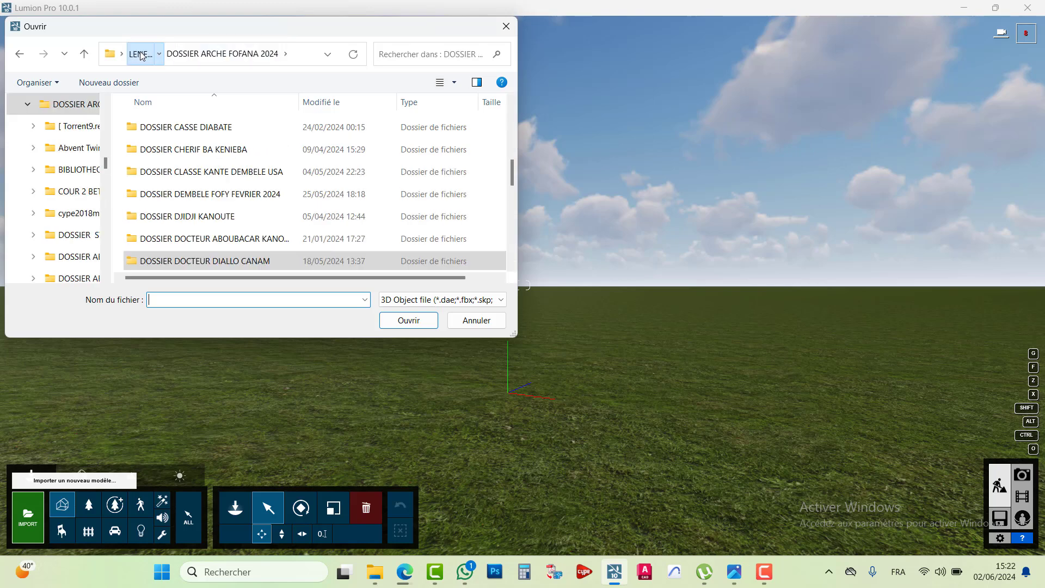
click(140, 55)
scroll(302, 250, down, 1)
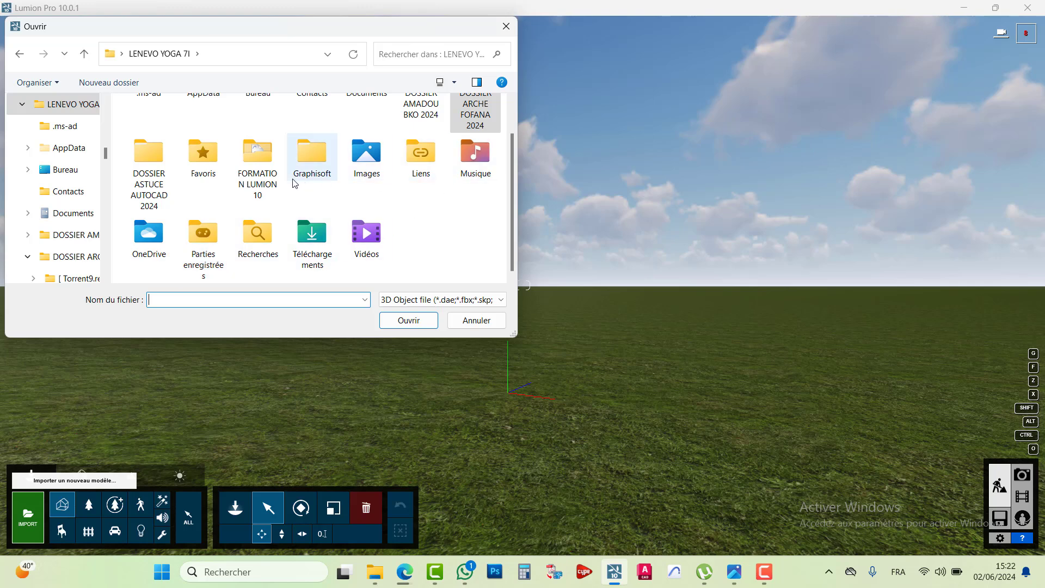
double_click(257, 163)
double_click(177, 148)
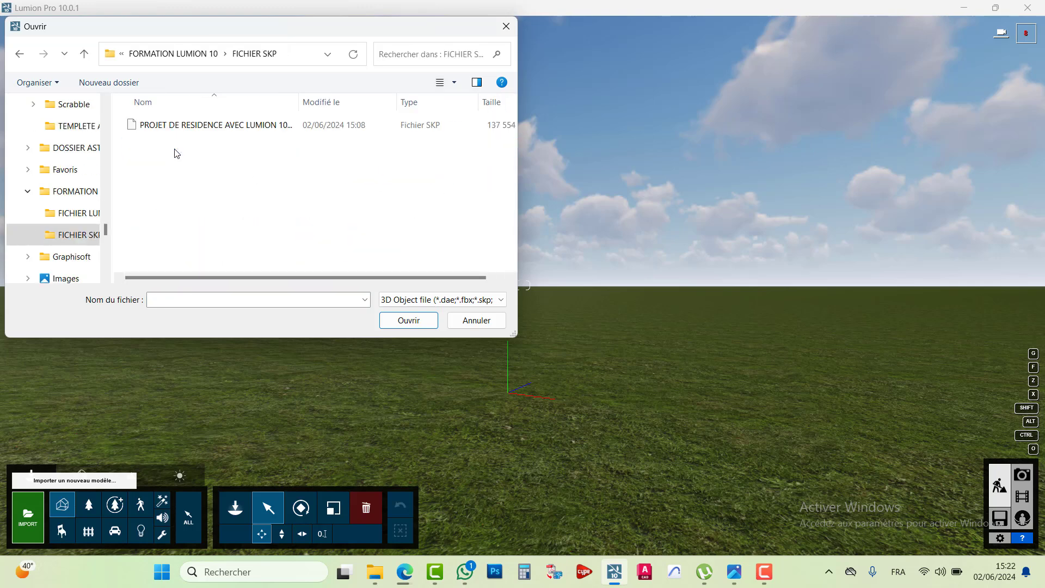
double_click(171, 131)
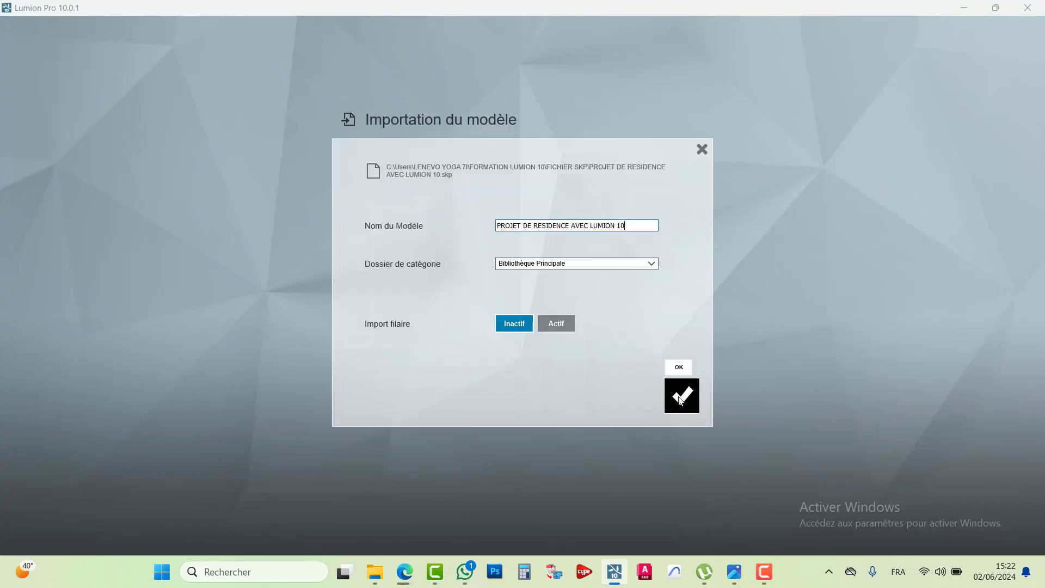
Accept the import into Bibliothèque Principale with wireframe import inactive, and wait while it loads.
click(681, 395)
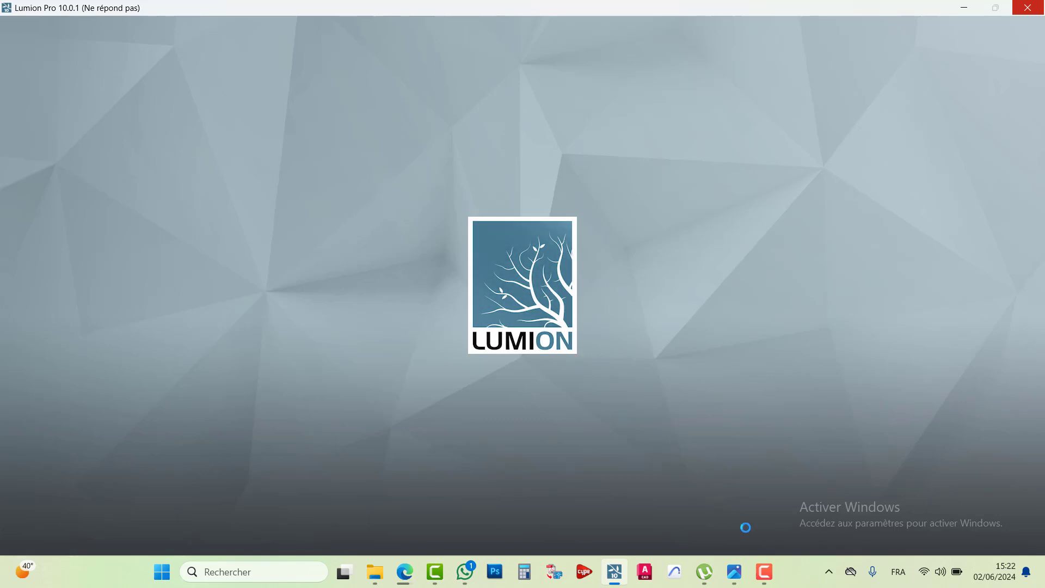
mouse_move(734, 571)
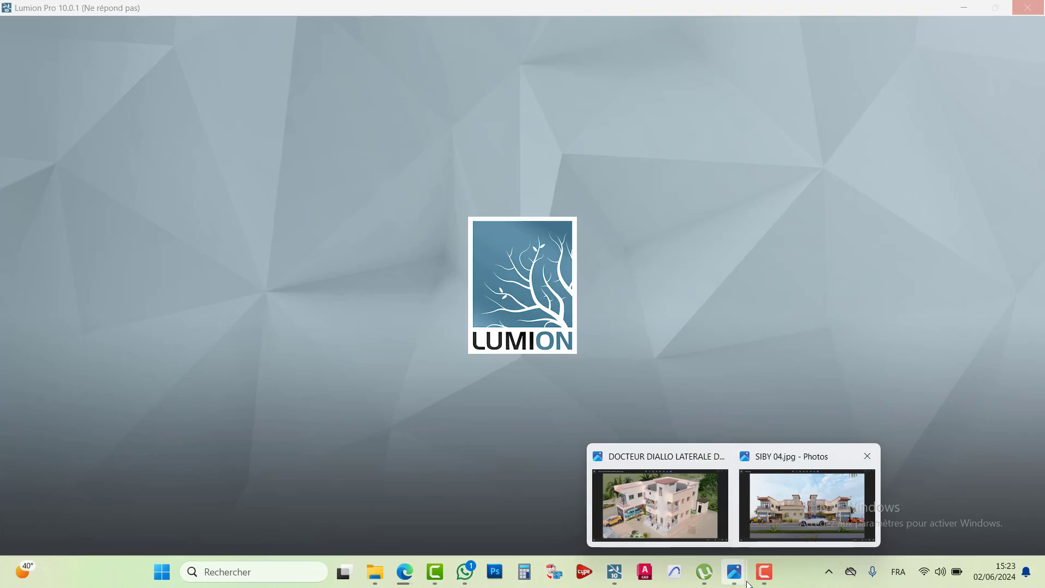
Bring Photos forward, step back through three earlier renders, then minimize it to return to Lumion.
click(786, 524)
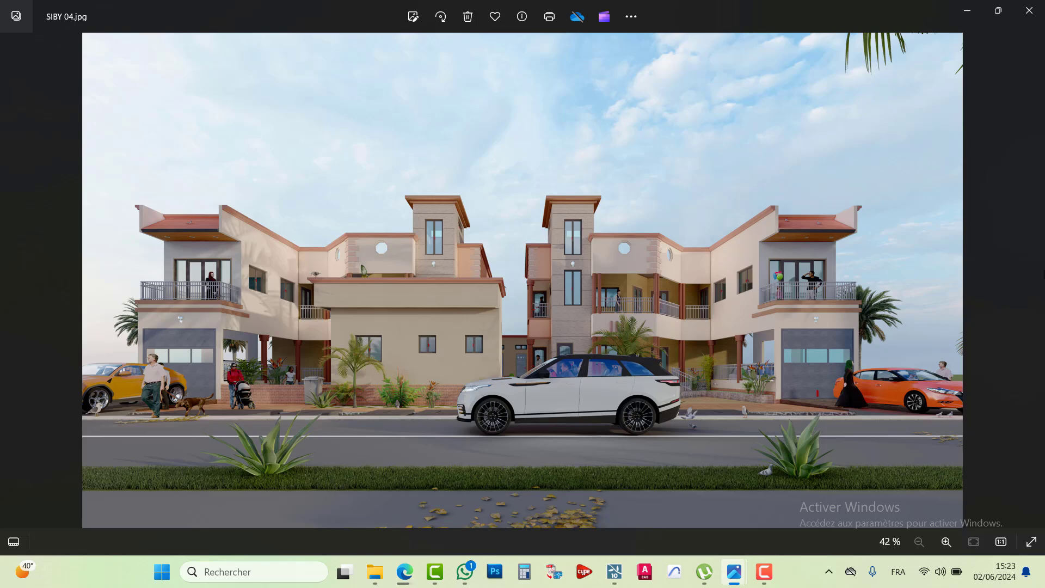
click(12, 281)
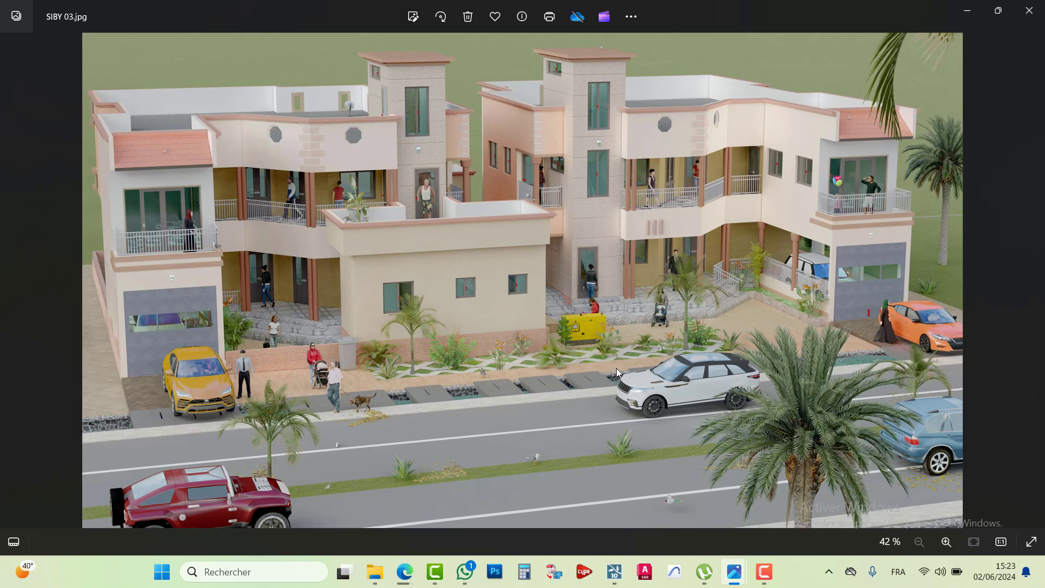
click(11, 287)
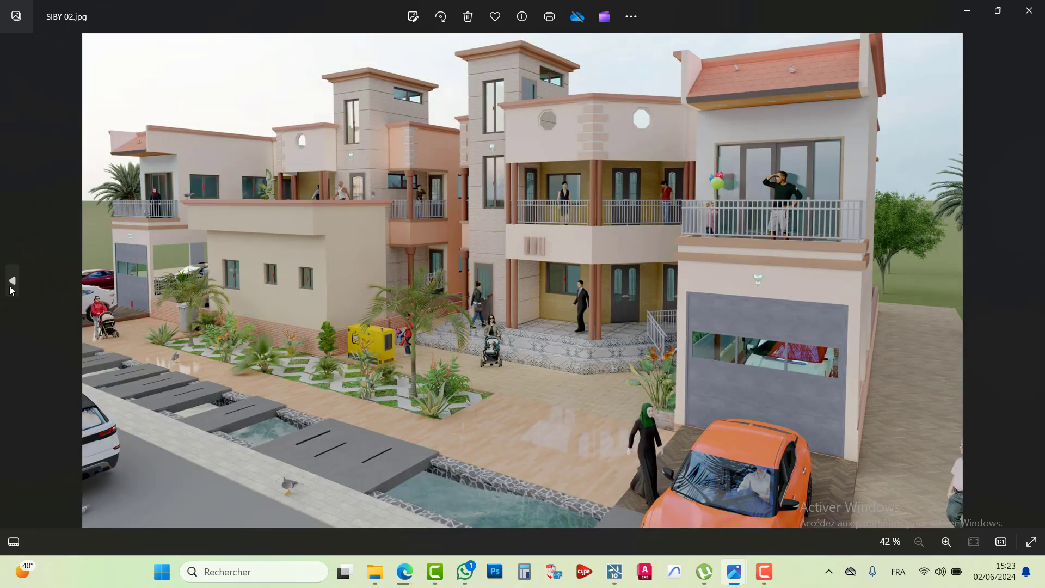
click(11, 286)
click(968, 13)
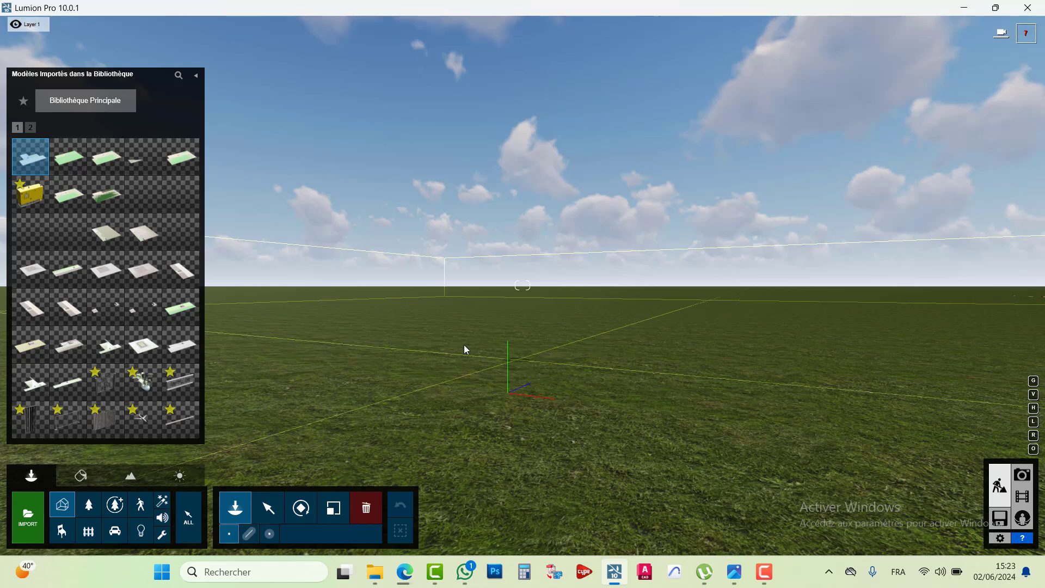
Pull back and orbit the view toward the residence, then select the imported building for editing.
key(s)
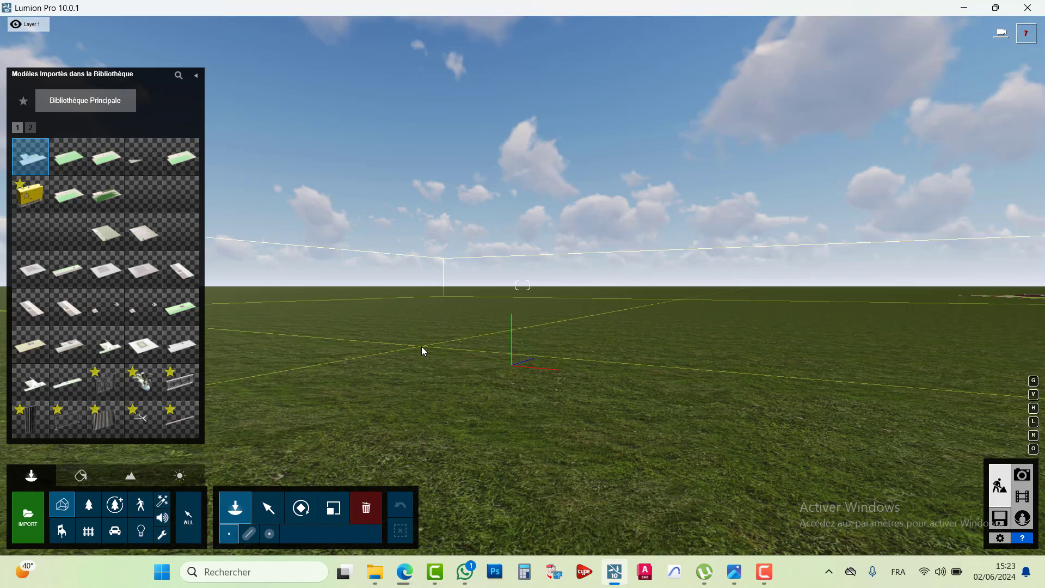
key(s)
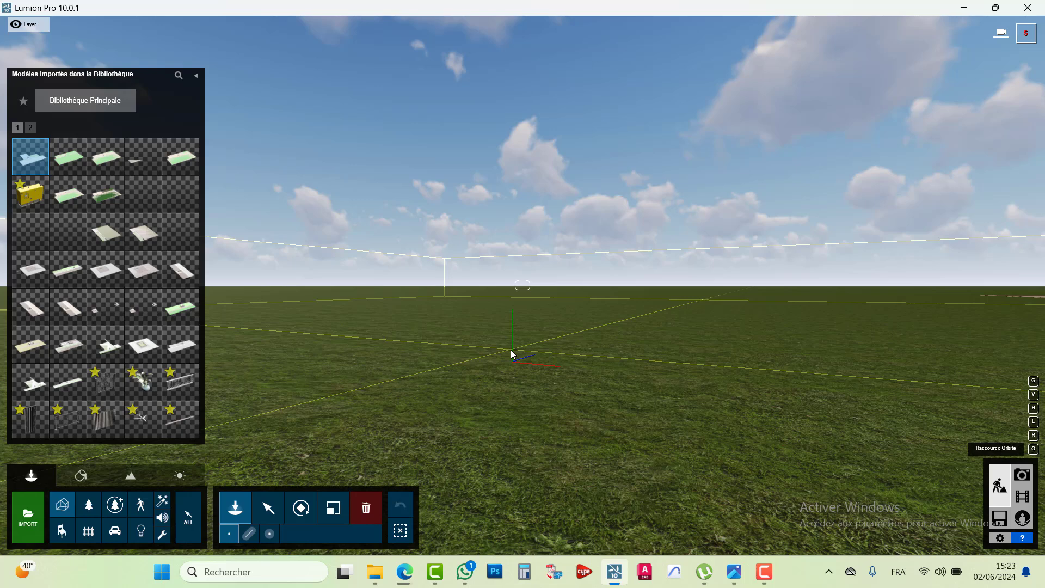
right_drag(512, 361, 452, 341)
right_drag(582, 306, 707, 316)
right_drag(509, 349, 537, 358)
key(s)
key(s)
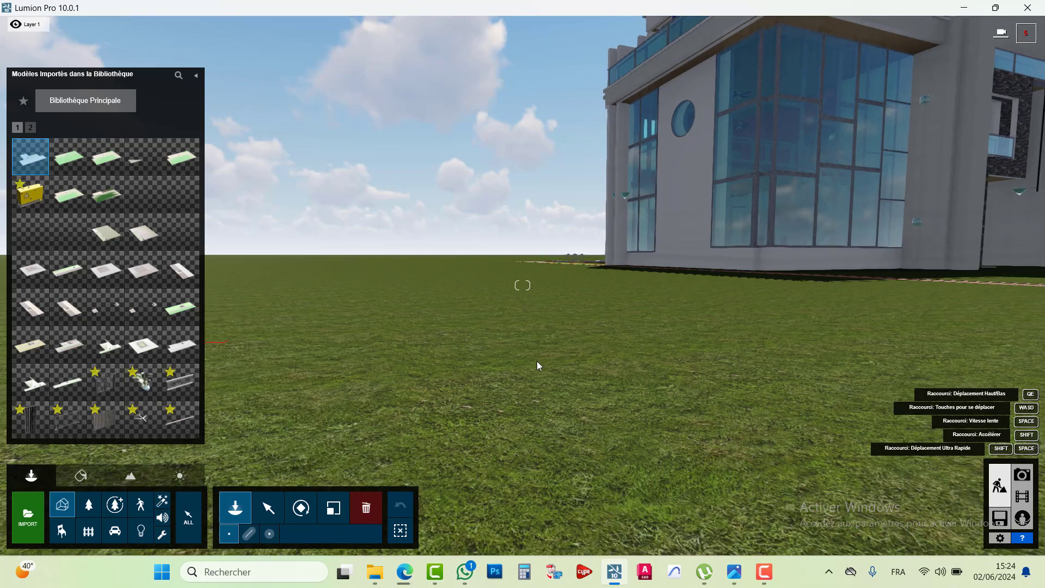
key(s)
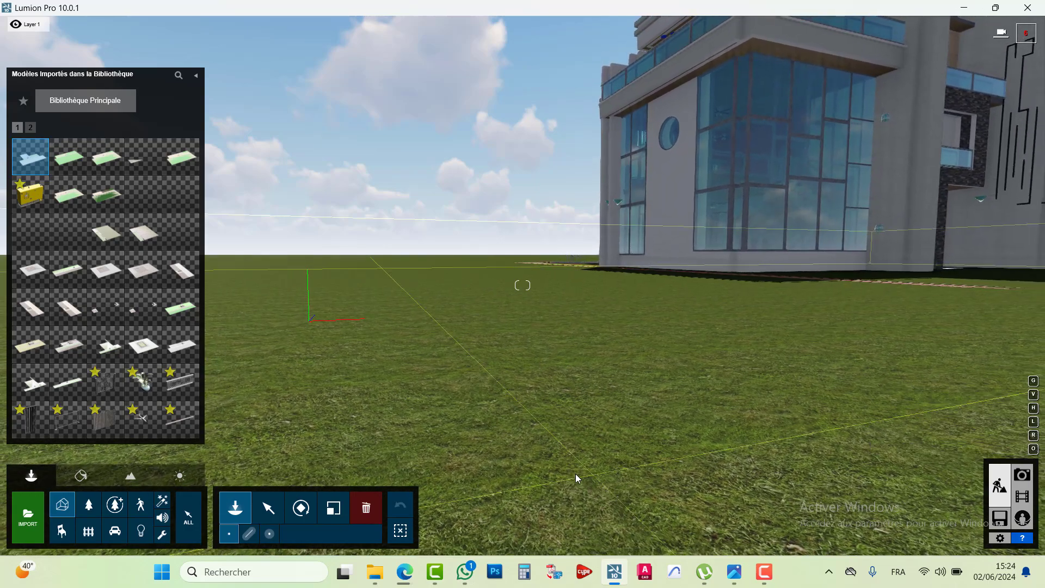
click(269, 509)
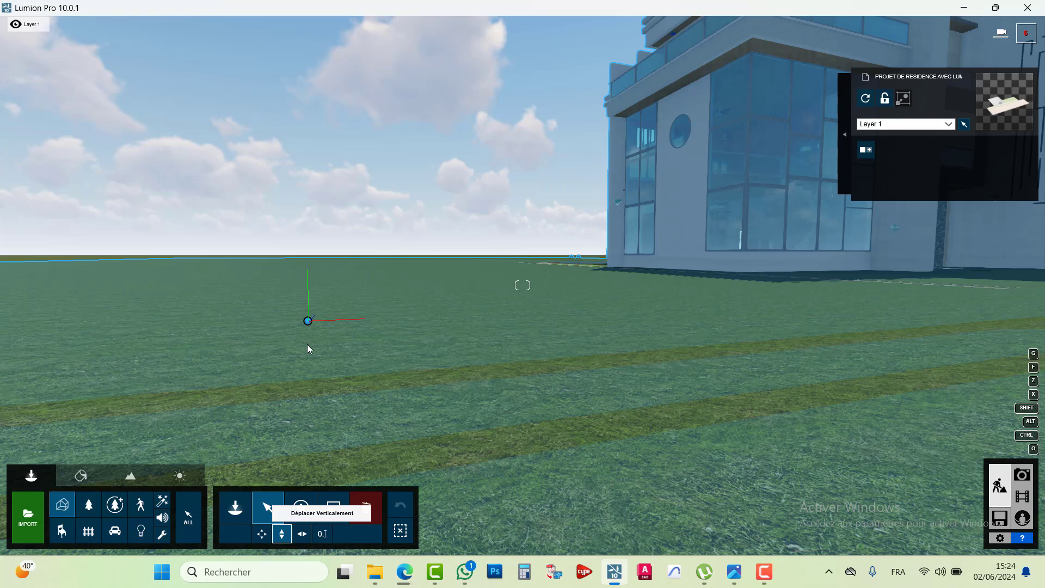
Raise the imported residence model vertically so its site sits above the terrain.
click(261, 533)
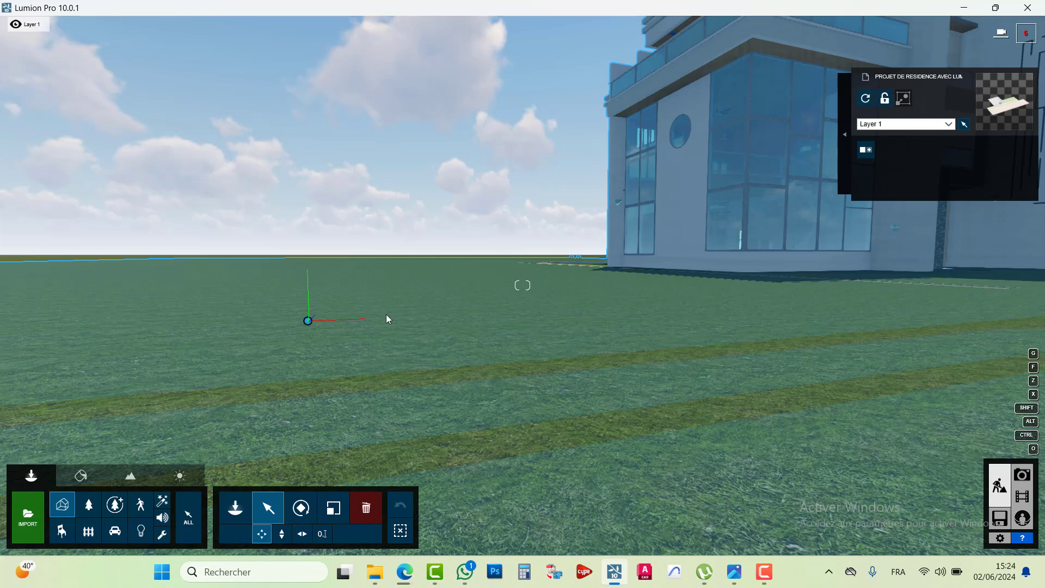
click(280, 535)
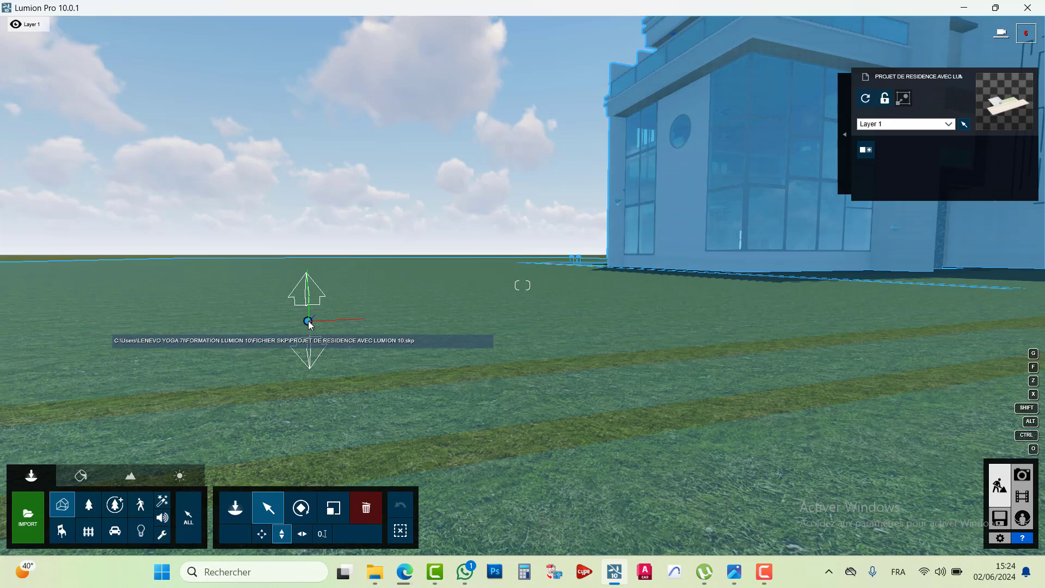
drag(308, 312, 312, 246)
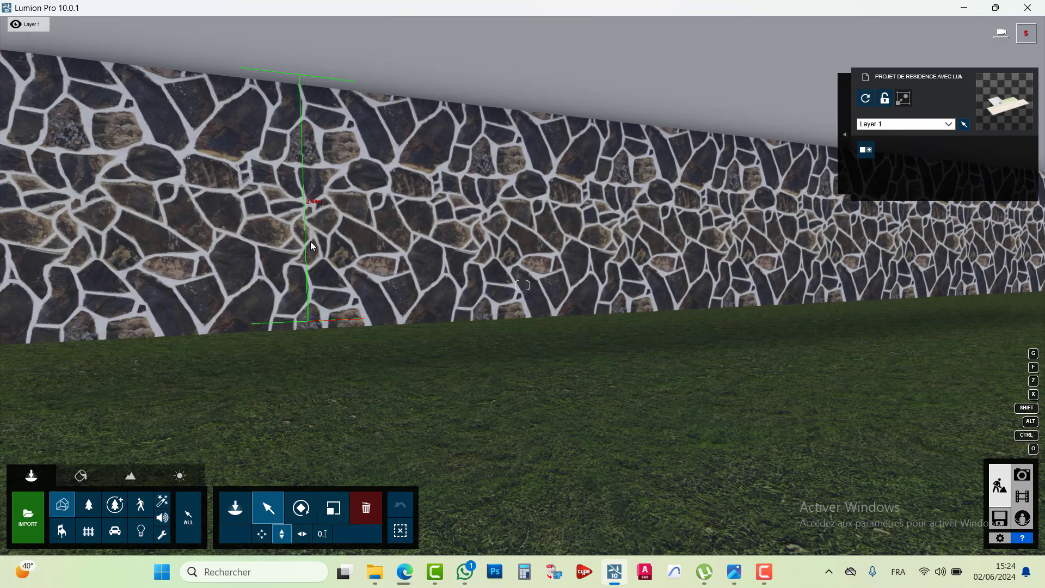
drag(500, 387, 500, 387)
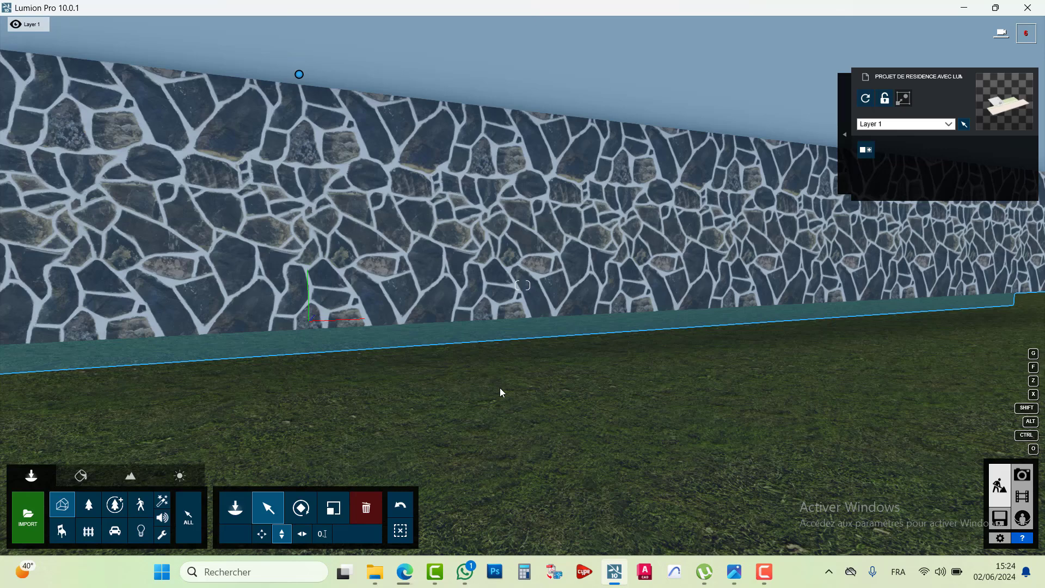
Lift and pull the camera back to view the road and water channel.
key(q)
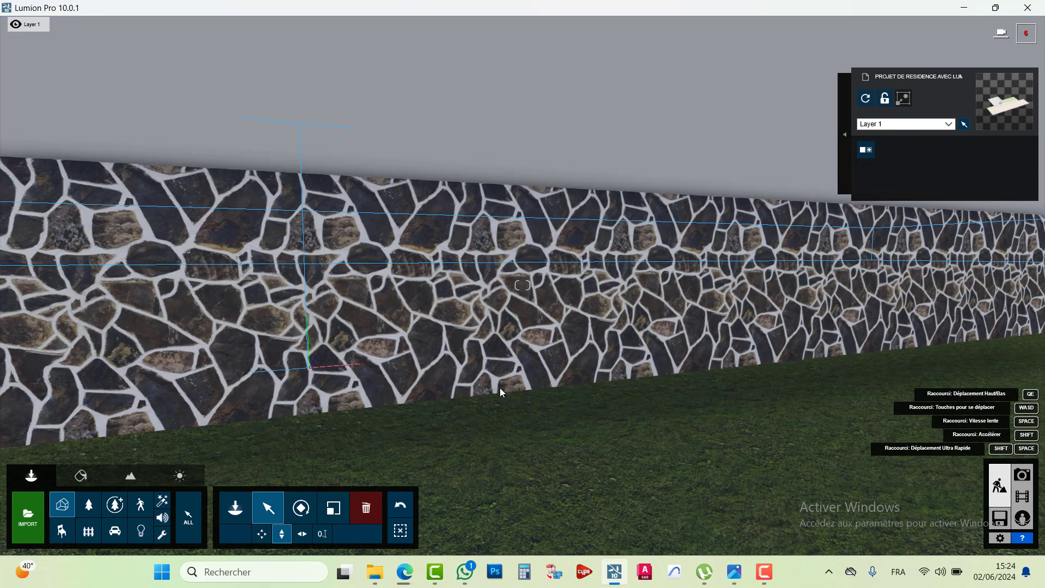
key(s)
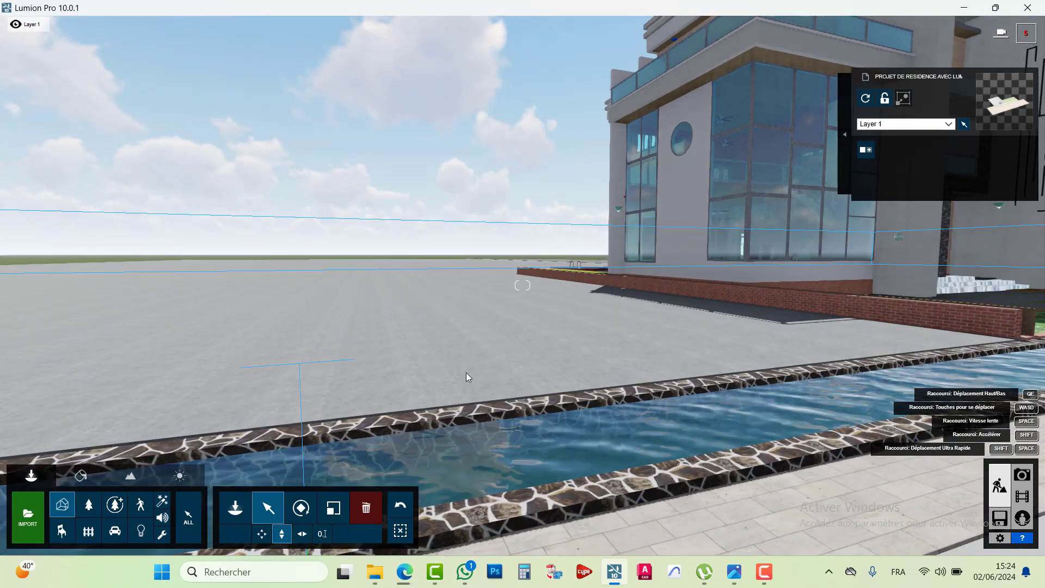
key(s)
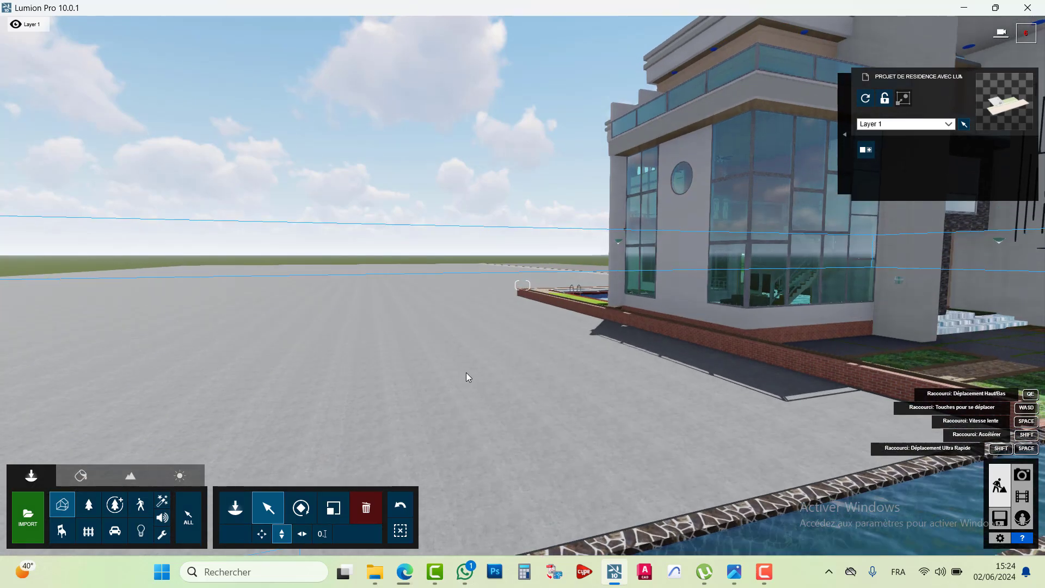
key(q)
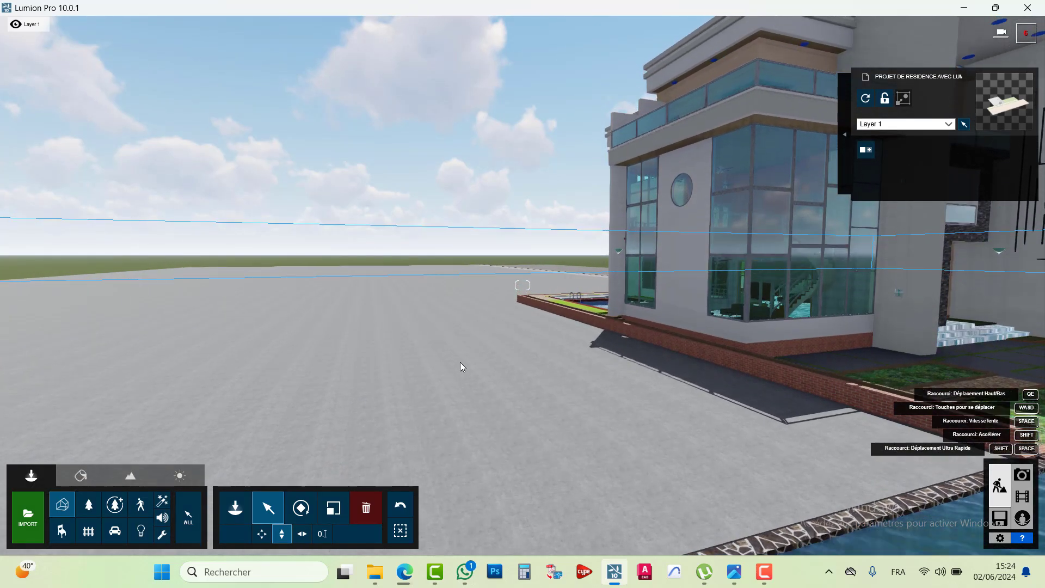
key(s)
key(s)
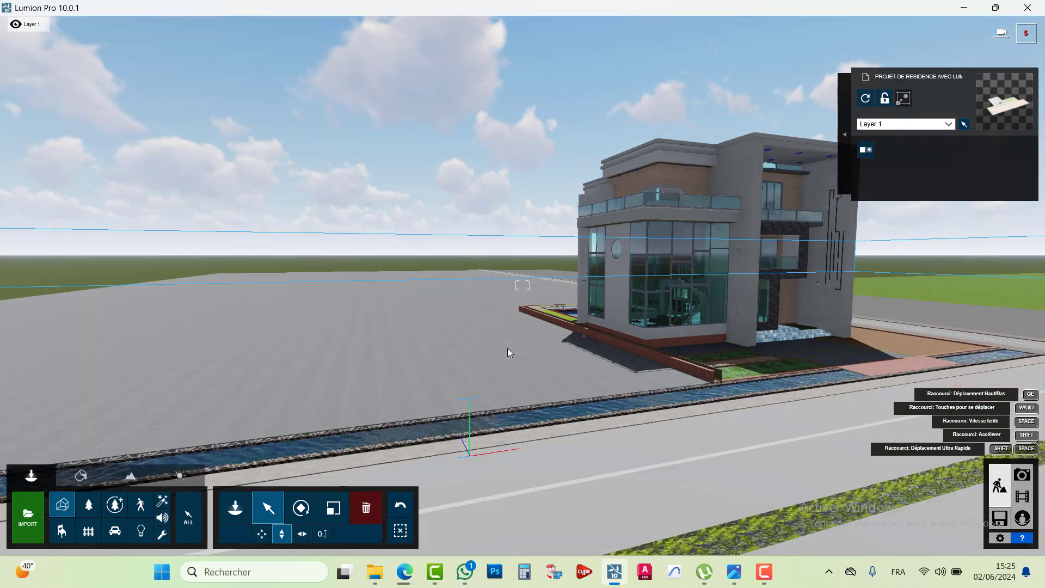
key(s)
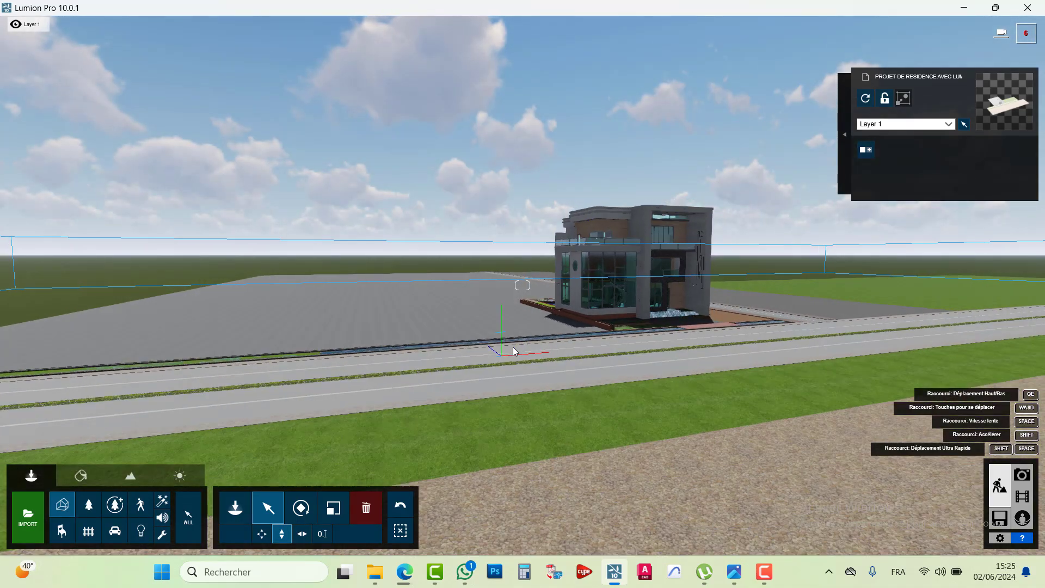
key(s)
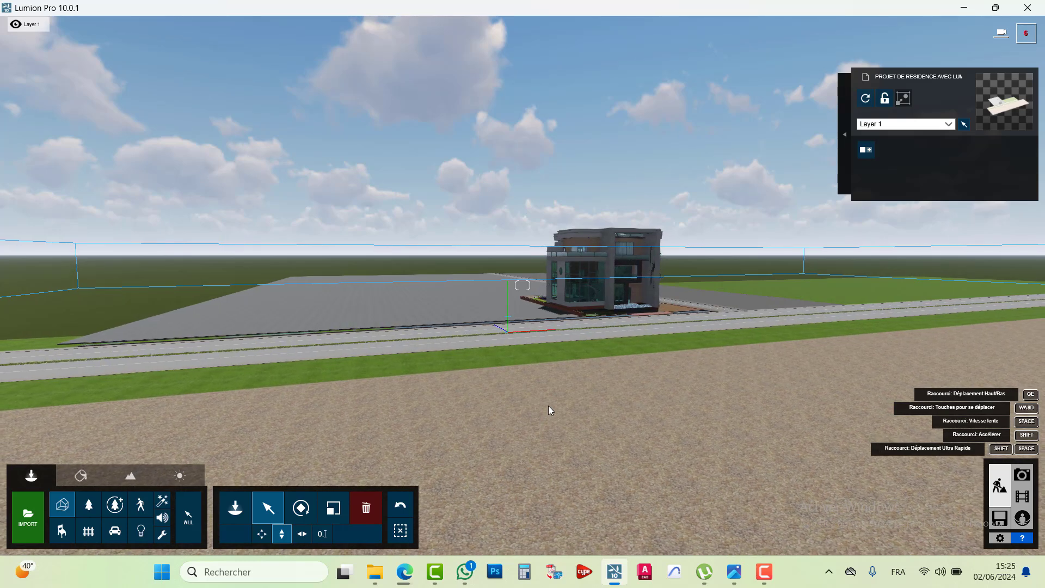
Move closer to the building and reselect the imported residence model.
click(658, 404)
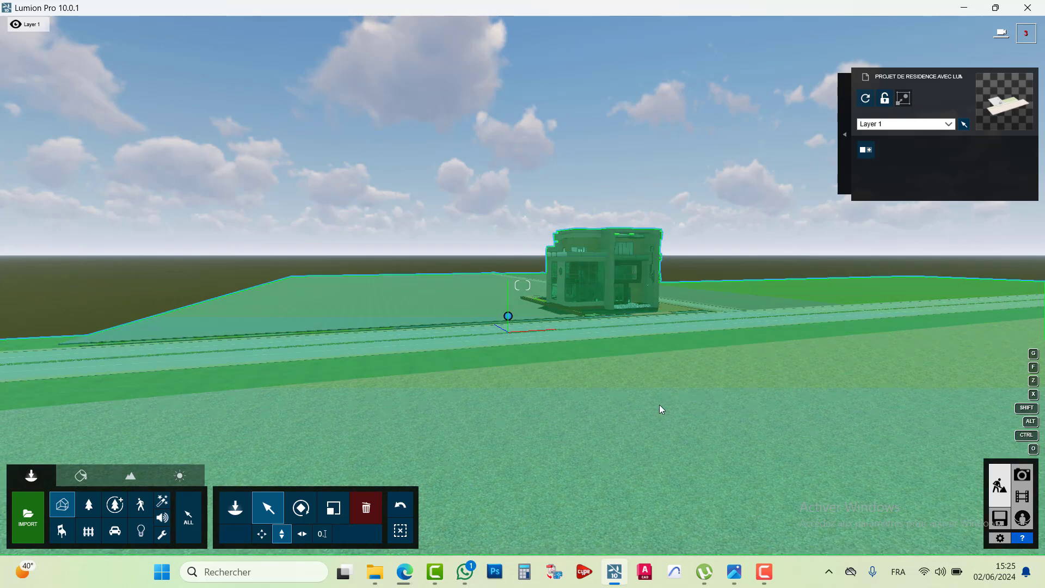
click(512, 331)
key(w)
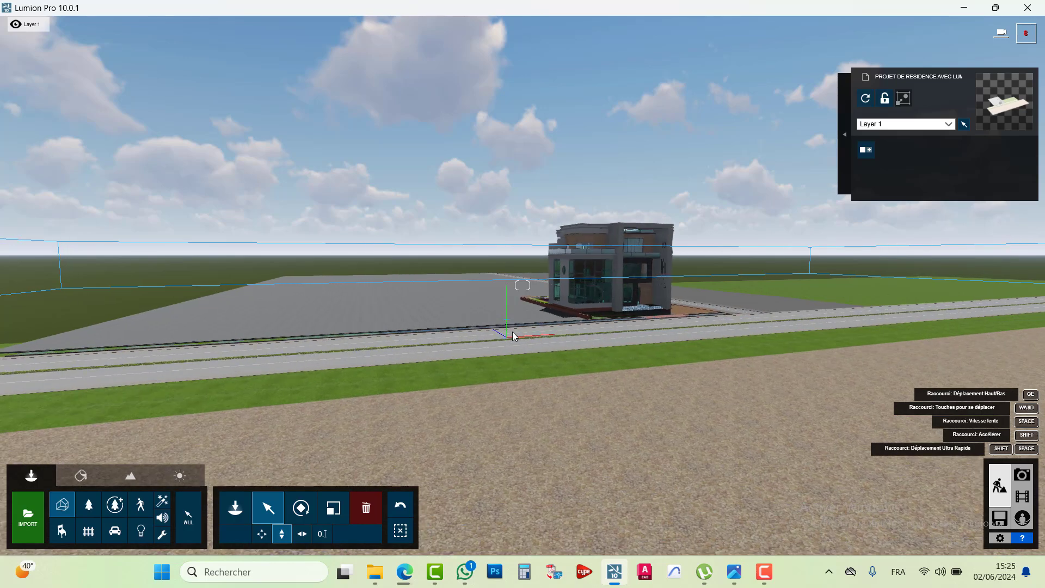
key(w)
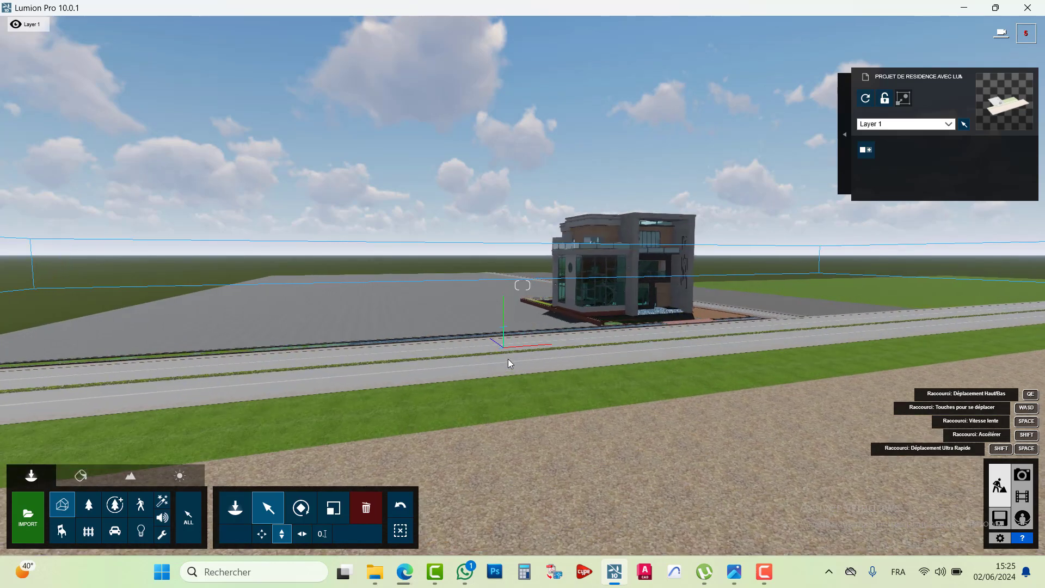
key(w)
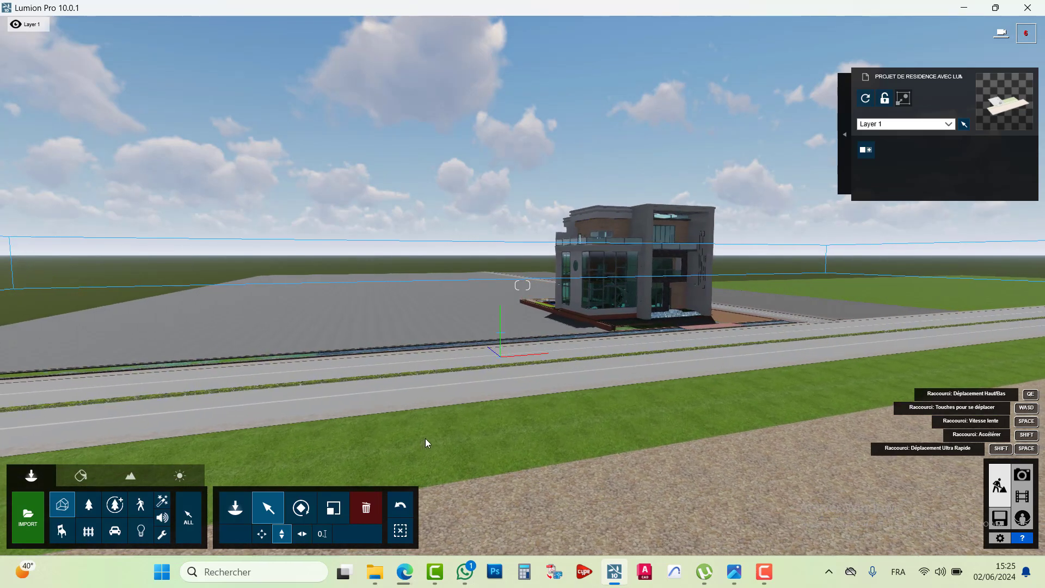
click(510, 356)
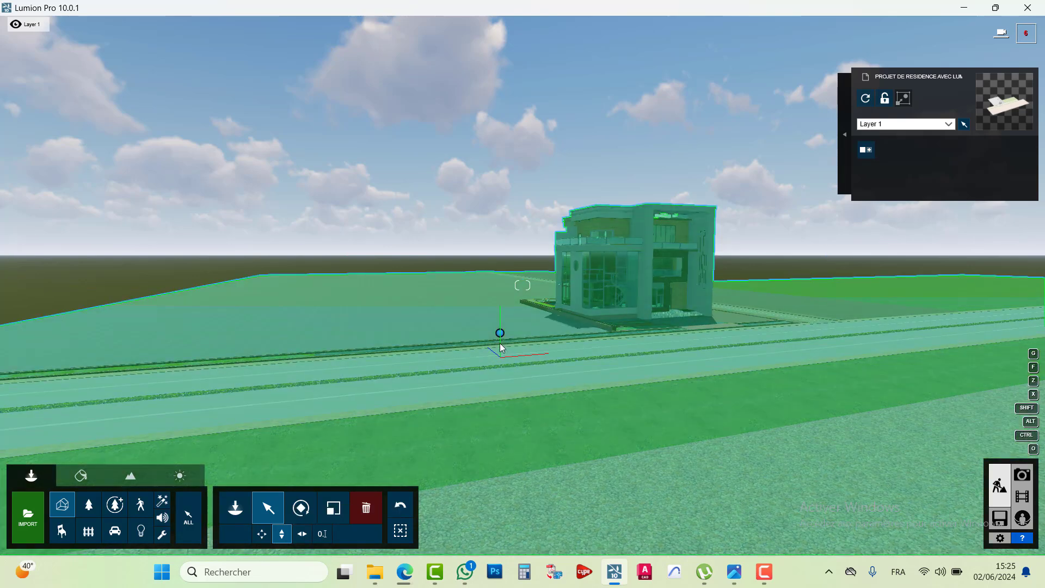
Drop a character from Personnages et Animaux onto the road in front of the house, then open Transports.
click(141, 507)
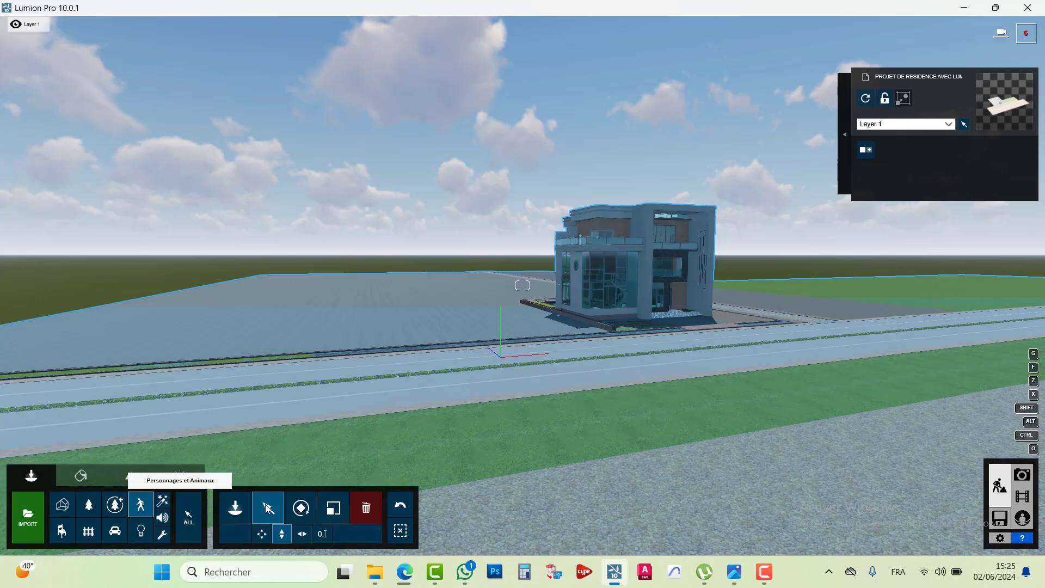
click(235, 508)
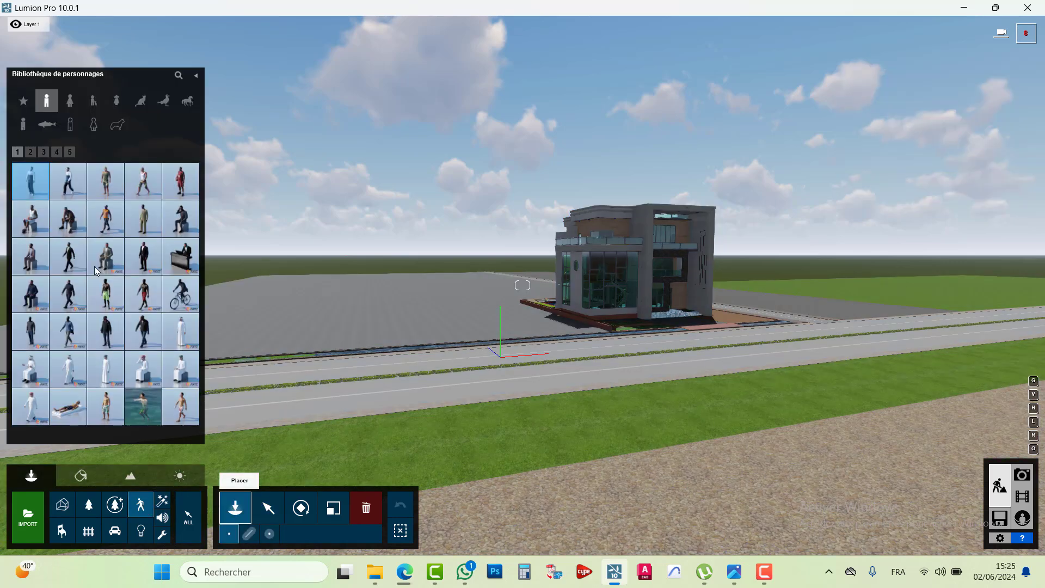
click(561, 374)
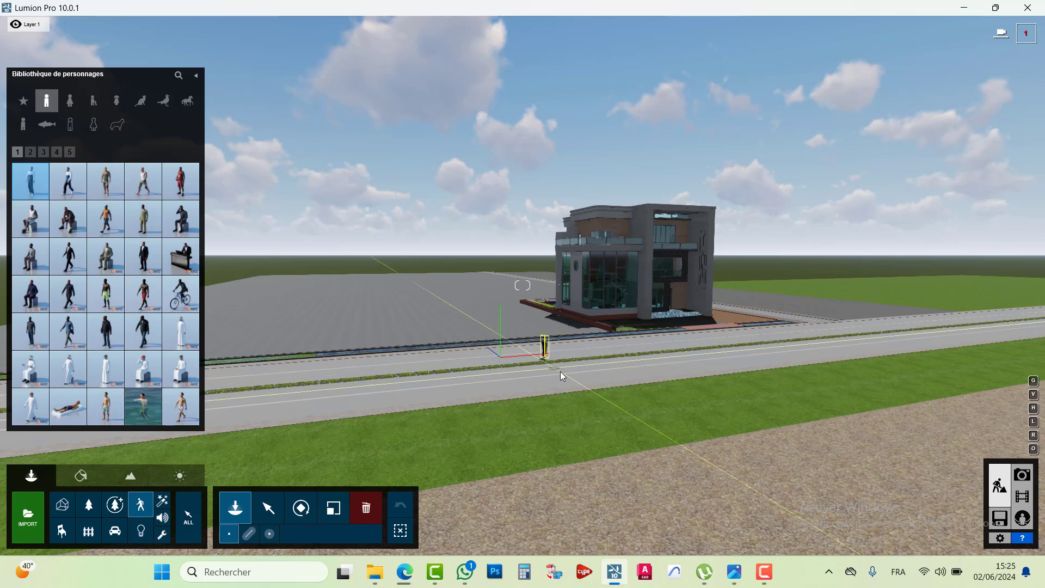
key(w)
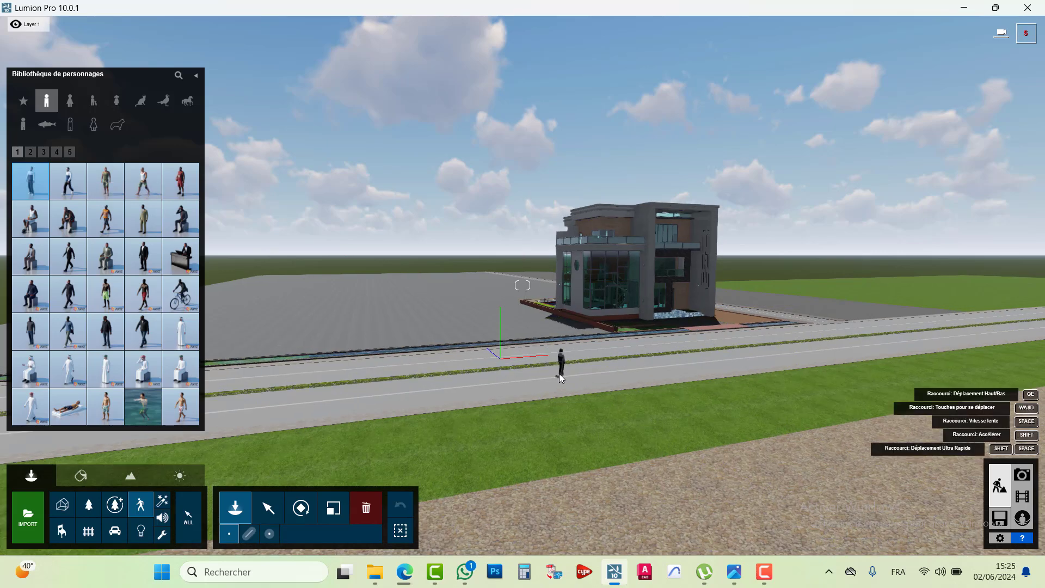
key(w)
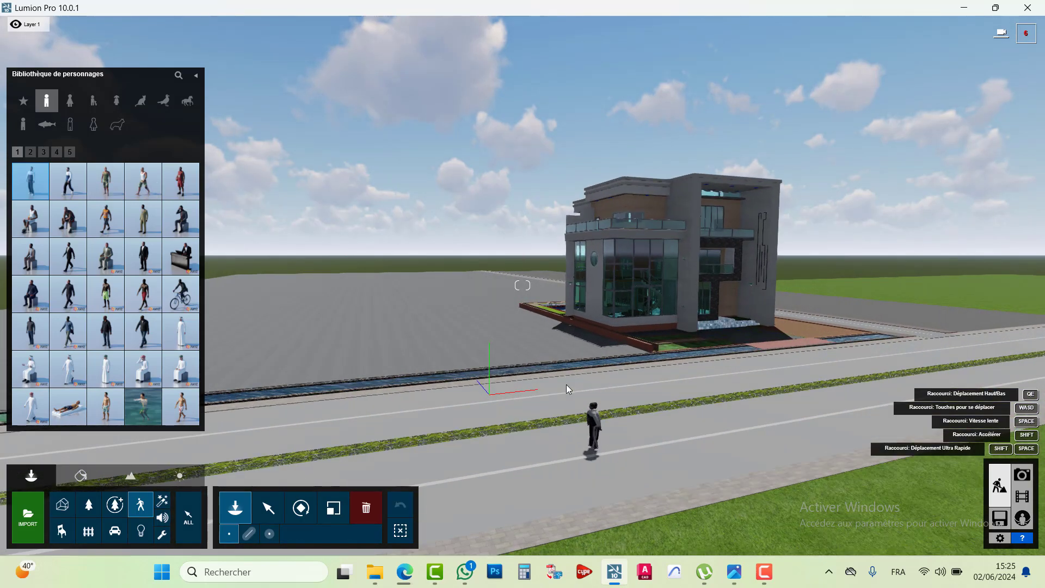
key(w)
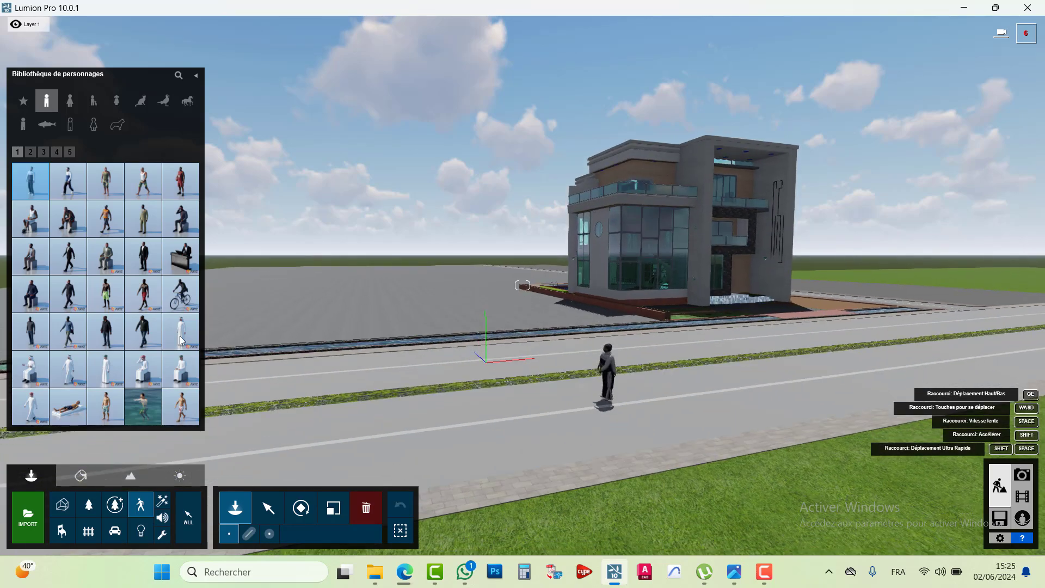
click(115, 531)
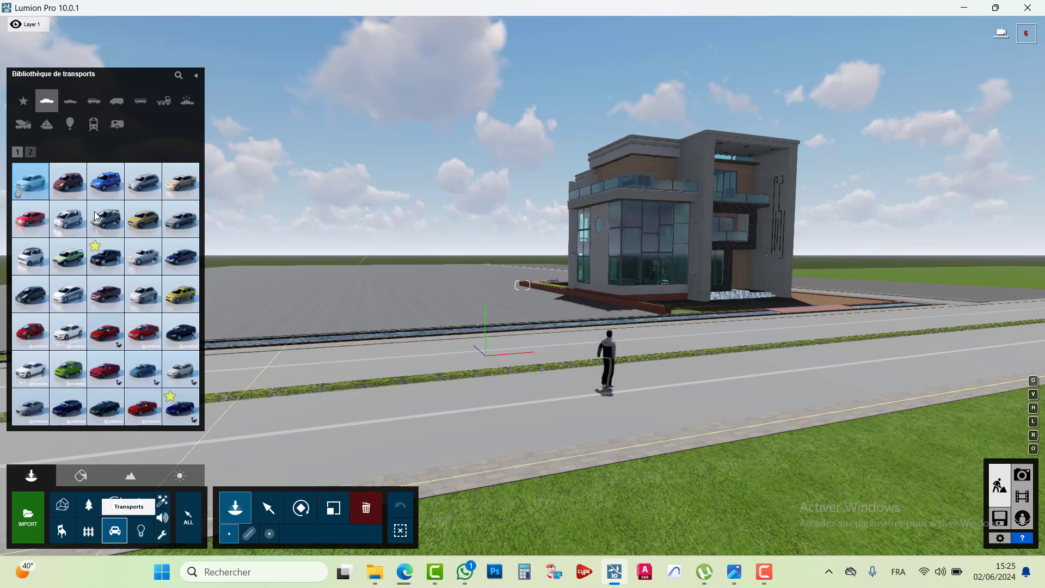
Place Car 003, a dark SUV, on the road near the standing figure.
click(106, 181)
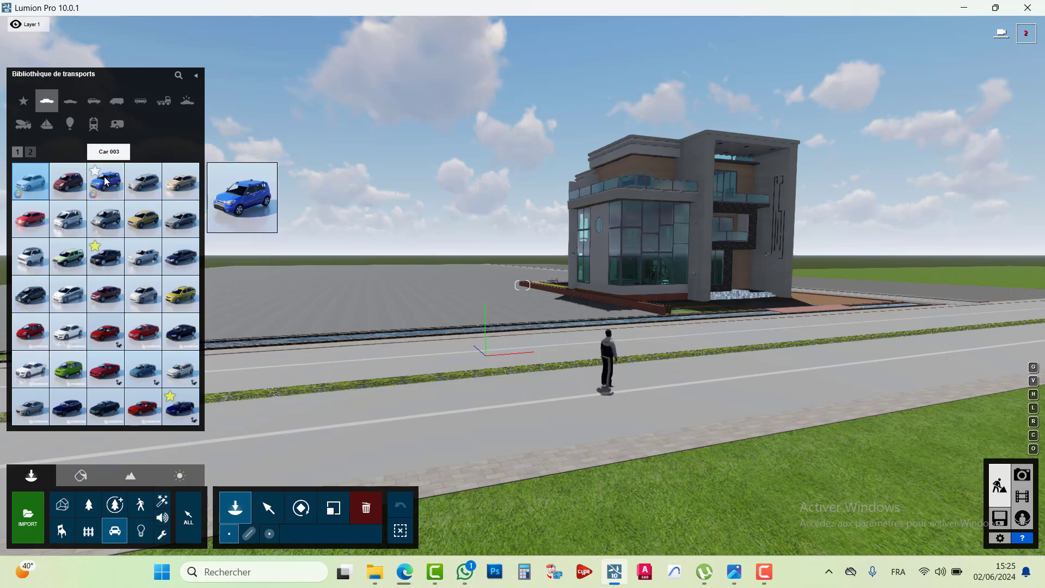
click(824, 388)
key(w)
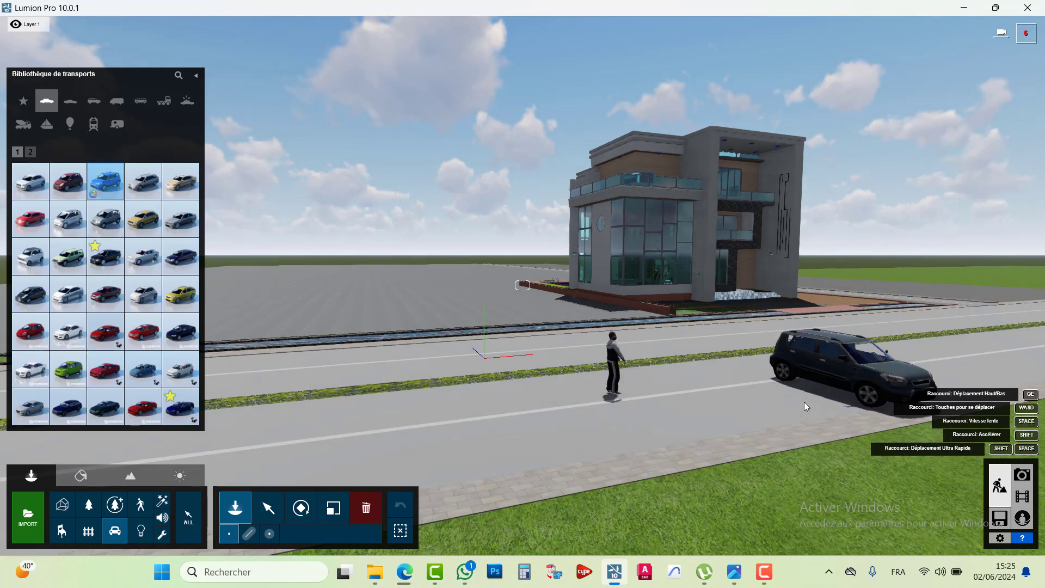
key(d)
key(d)
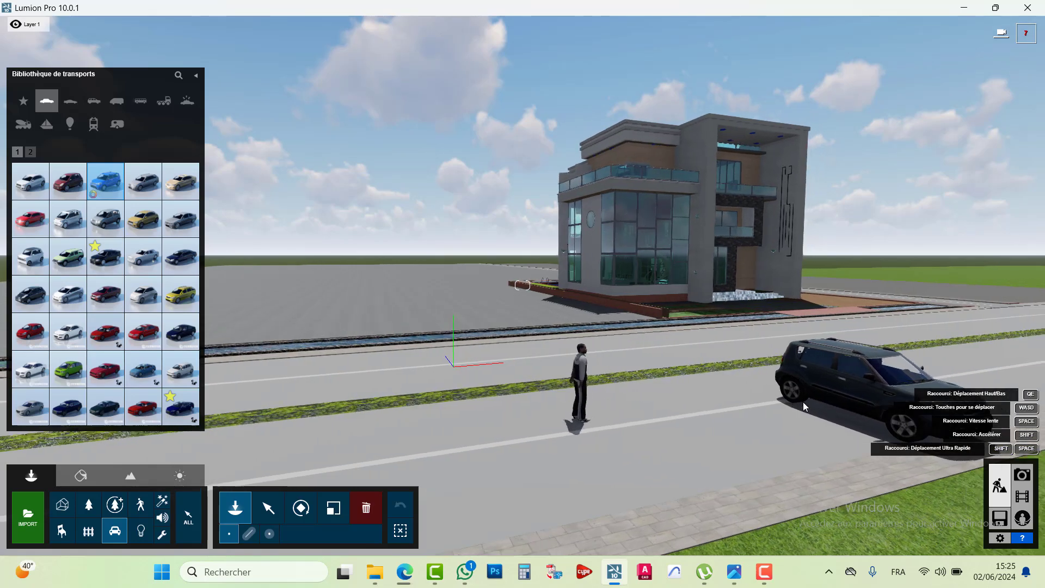
key(s)
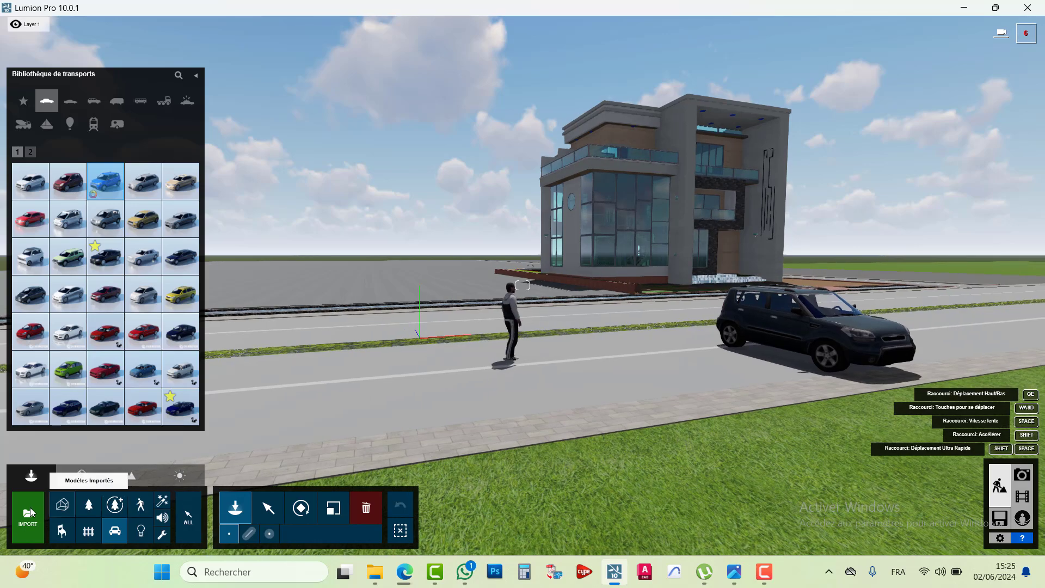
click(61, 506)
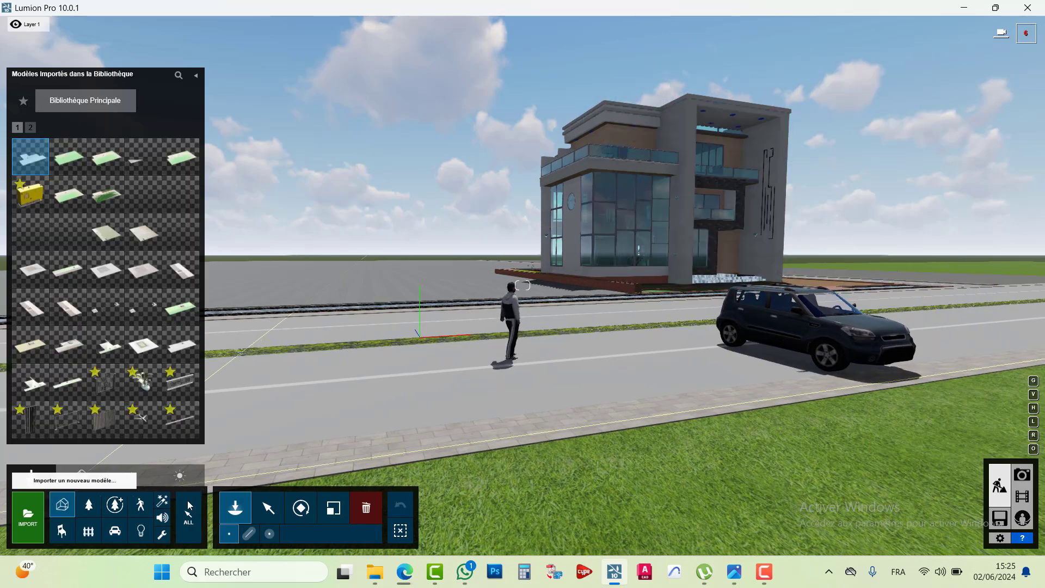
Try lowering the house model to about 2.15 m, then undo the move.
click(284, 507)
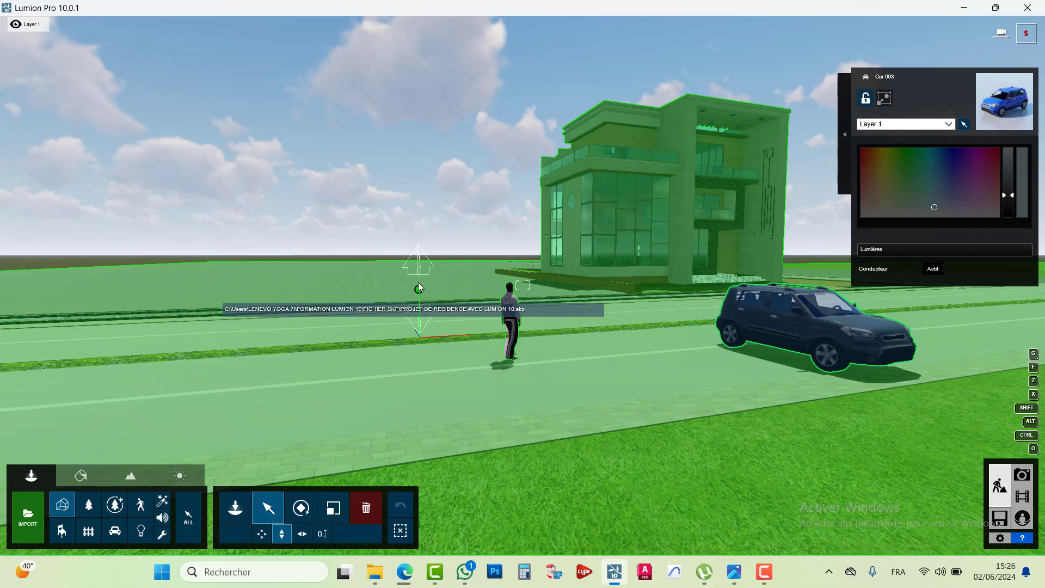
click(418, 287)
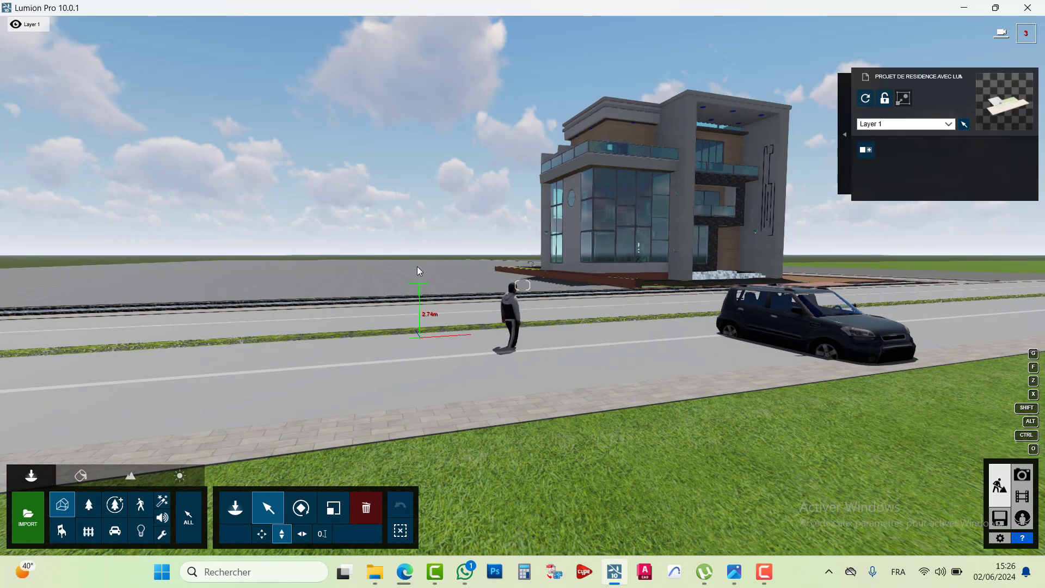
drag(416, 268, 419, 289)
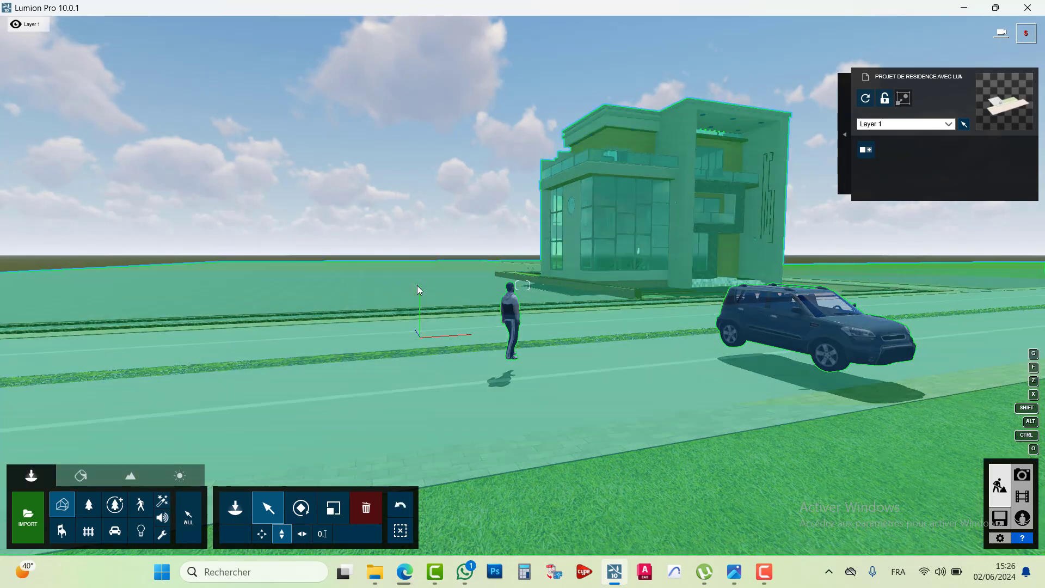
click(404, 514)
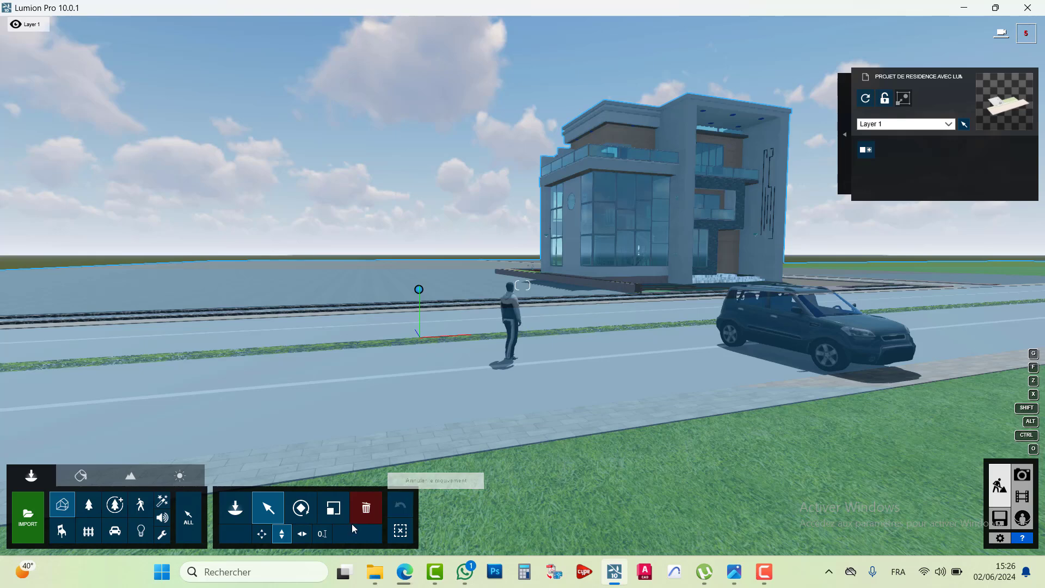
Delete the person and the dark SUV from the road, then return to Place mode.
click(140, 505)
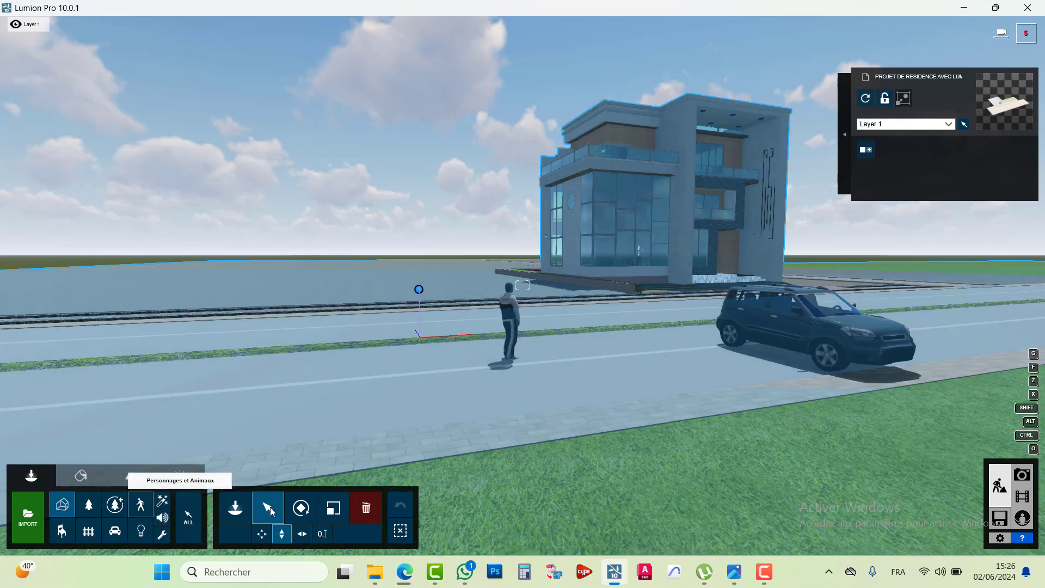
click(366, 507)
click(509, 357)
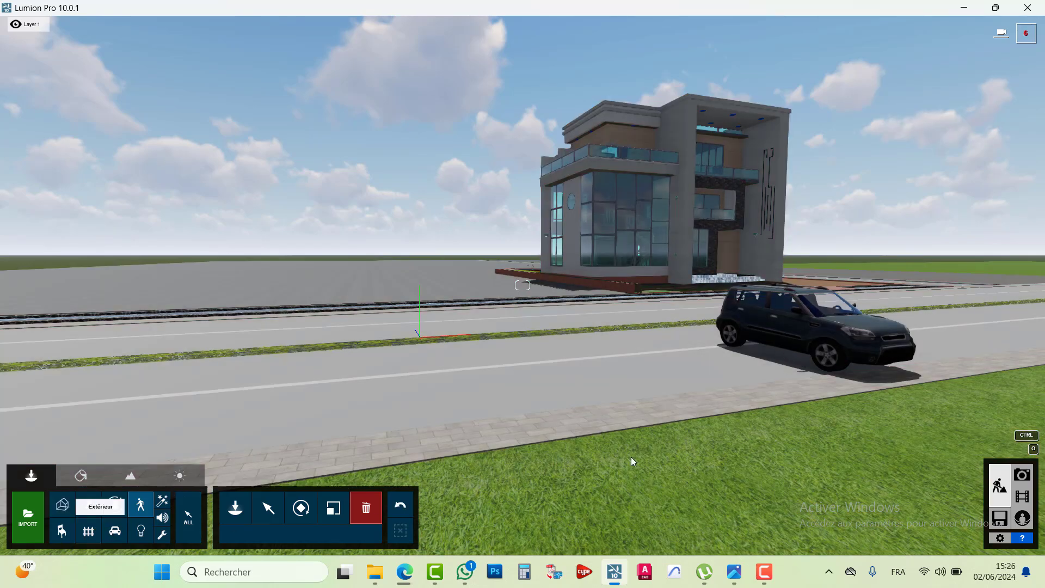
click(114, 530)
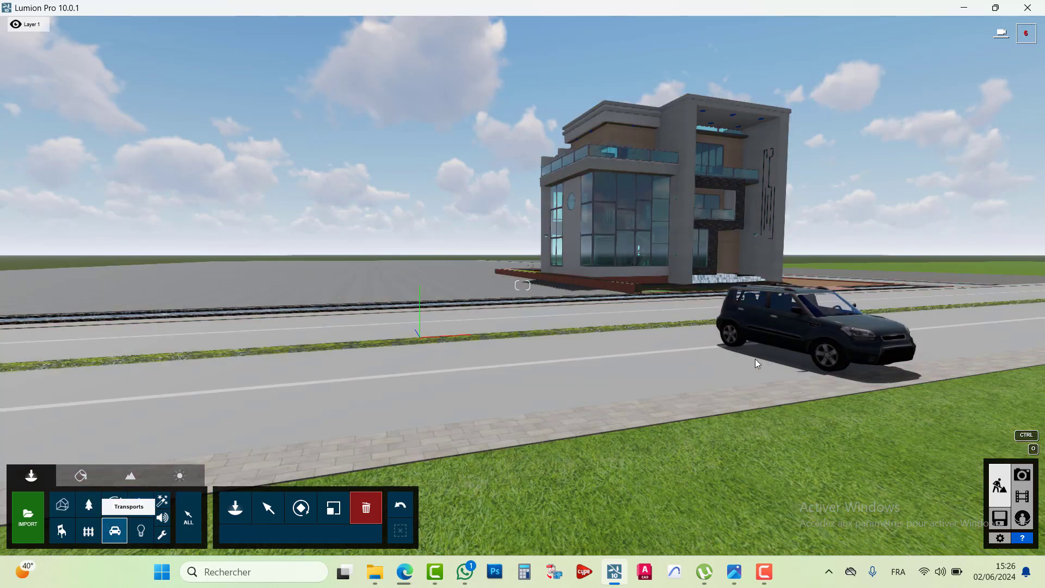
click(801, 356)
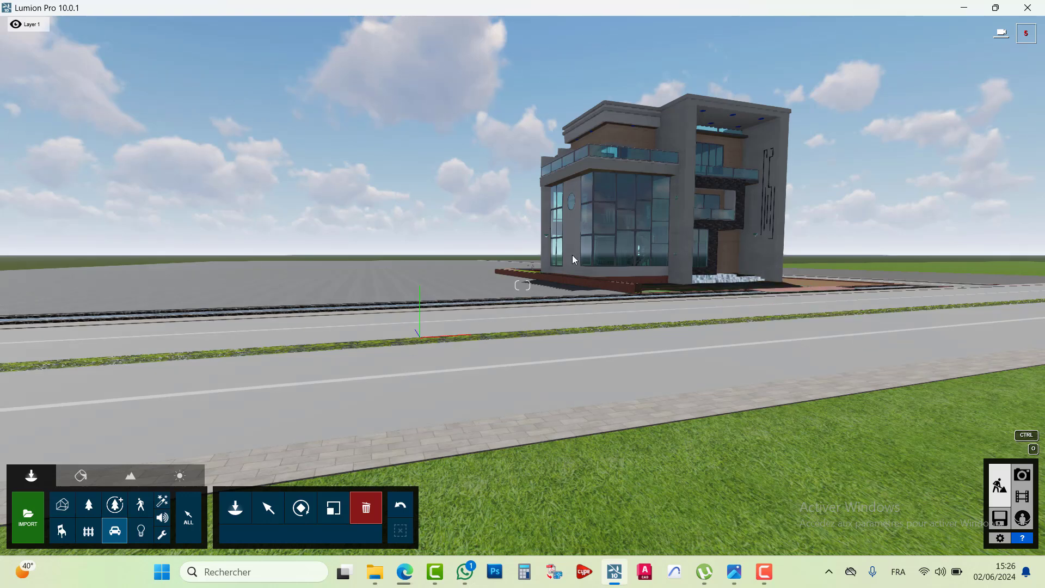
key(q)
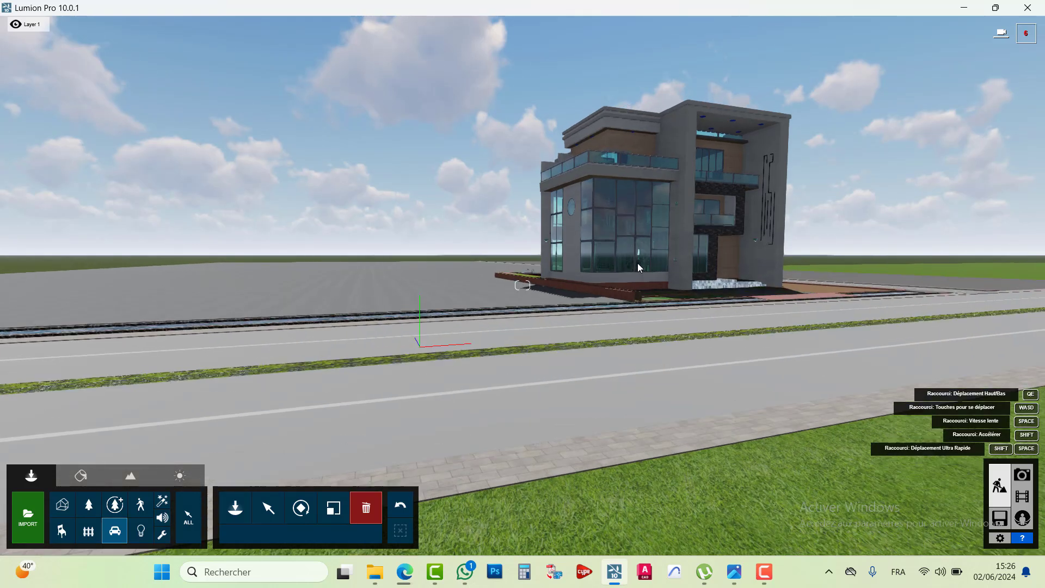
key(q)
key(w)
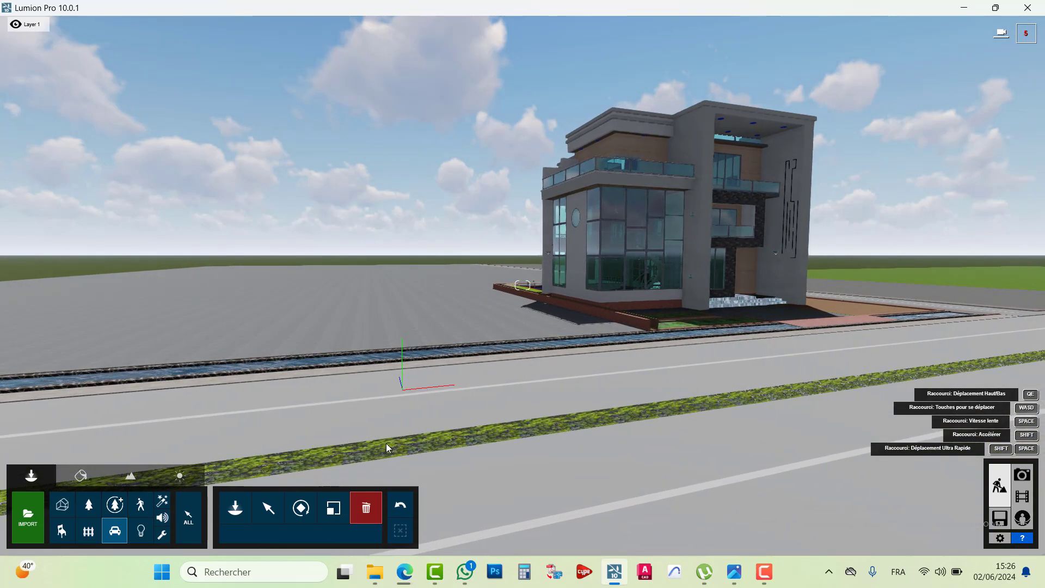
click(234, 509)
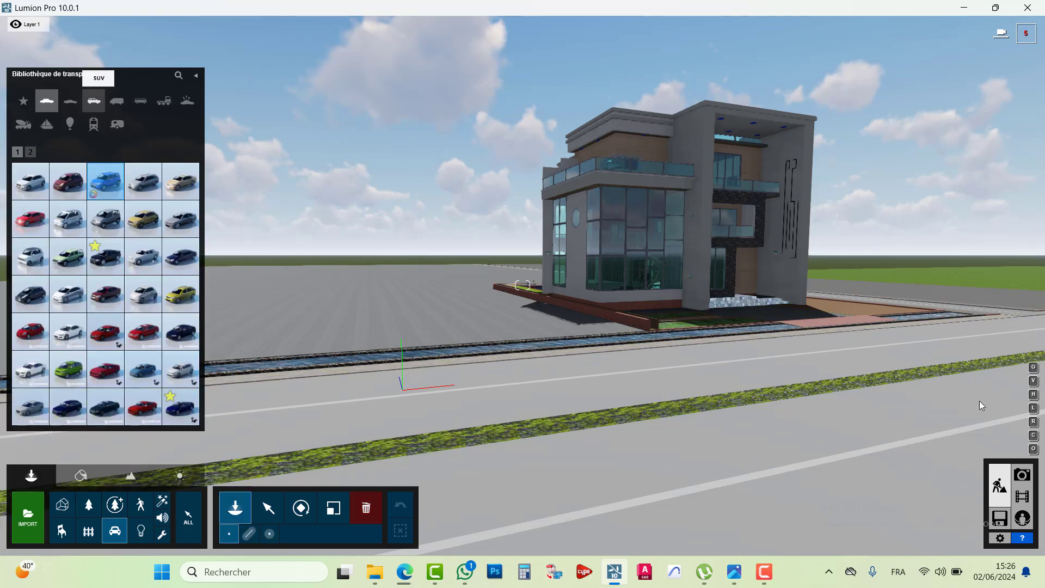
Save the scene as PROJET RESIDENCE AVEC LUMION 10 under FORMATION LUMION 10 > FICHIER LUMION.
click(1002, 519)
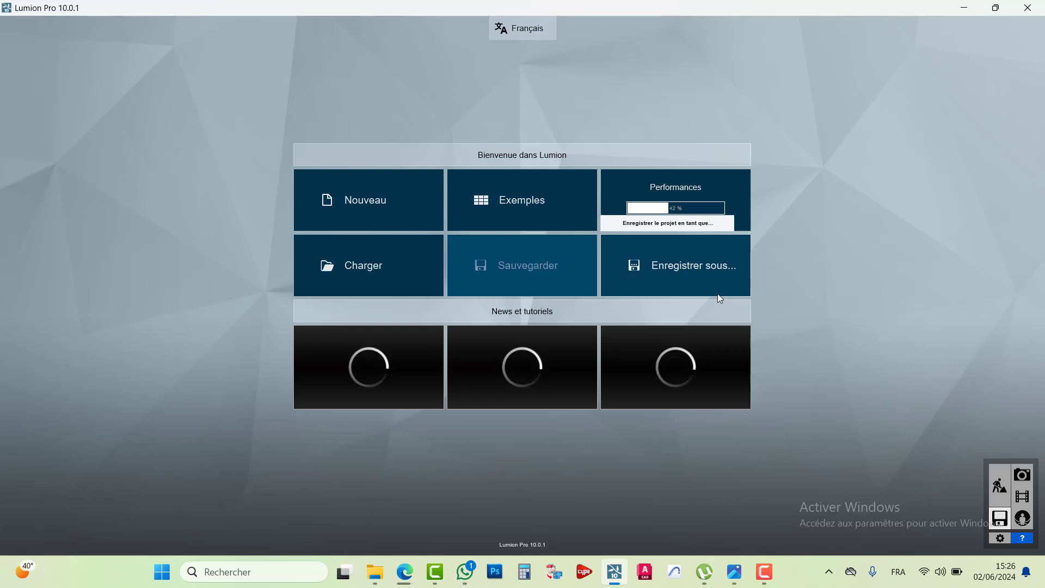
click(702, 268)
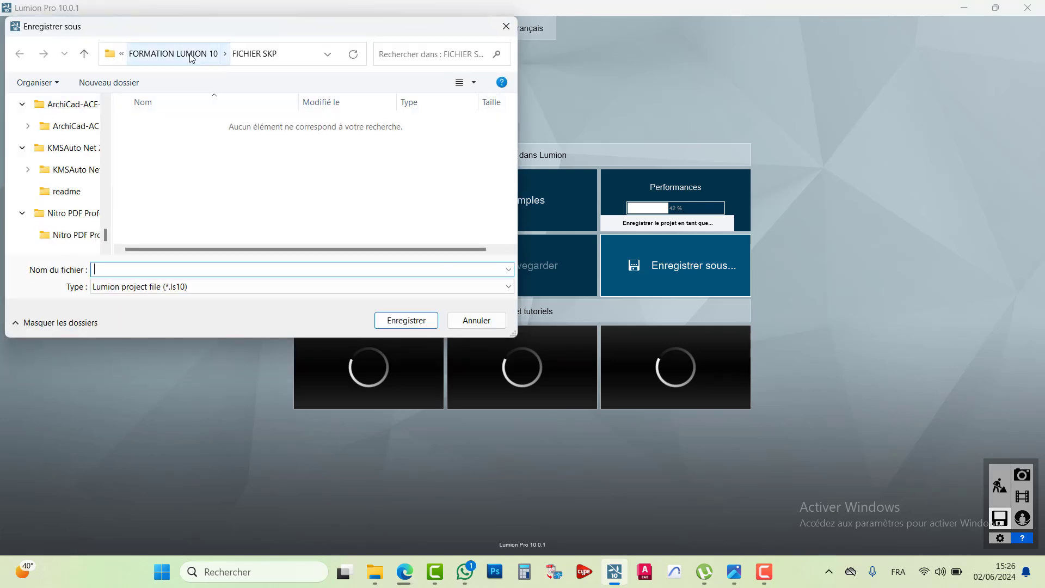
click(173, 54)
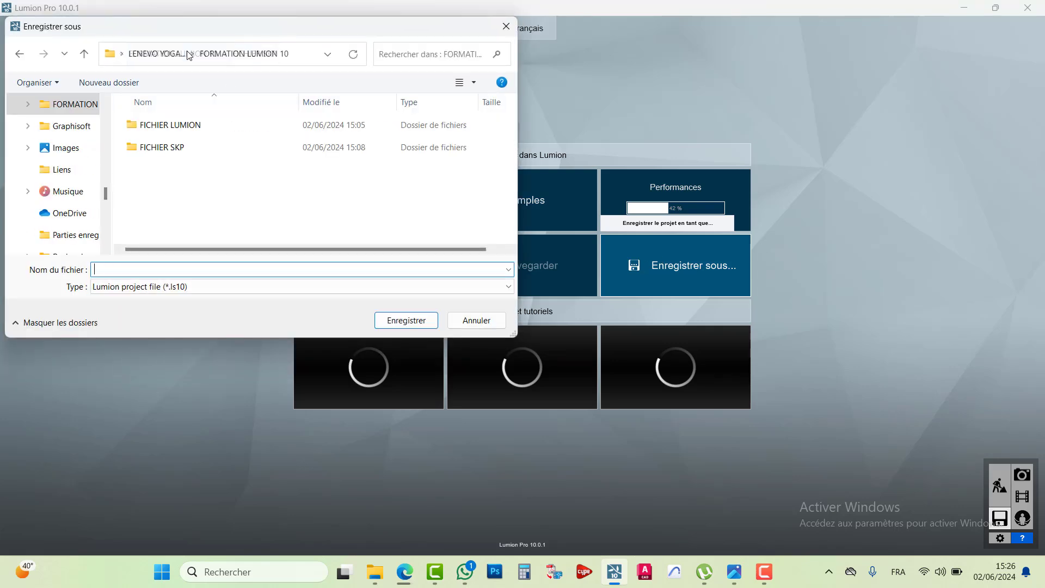
double_click(180, 125)
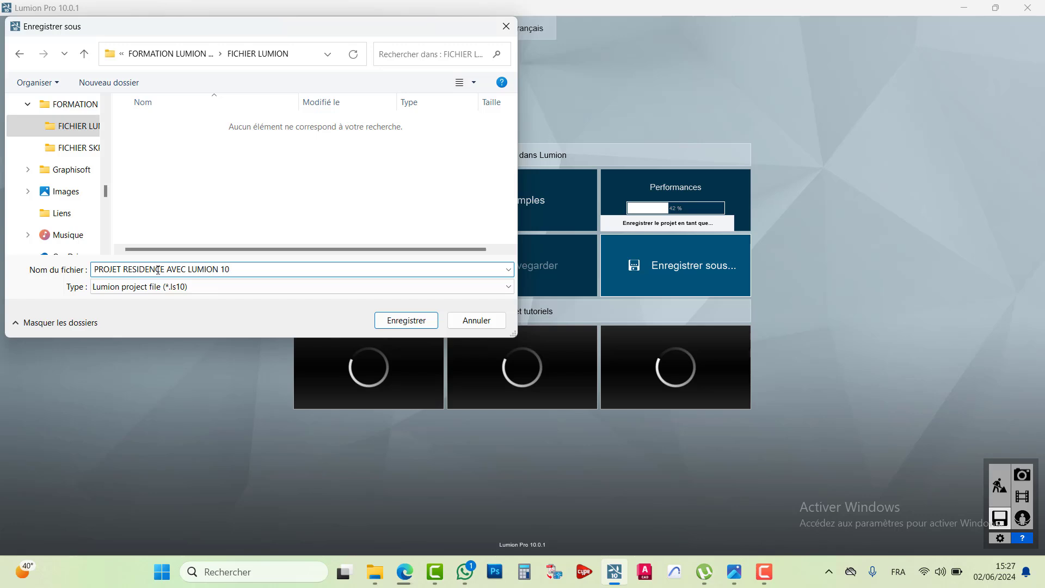
click(412, 322)
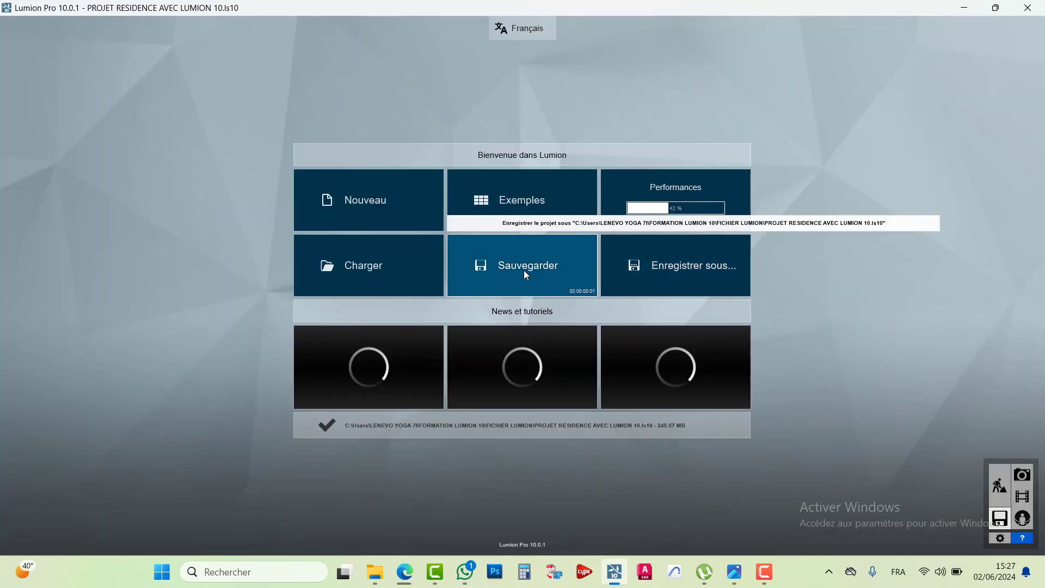
click(524, 269)
click(538, 262)
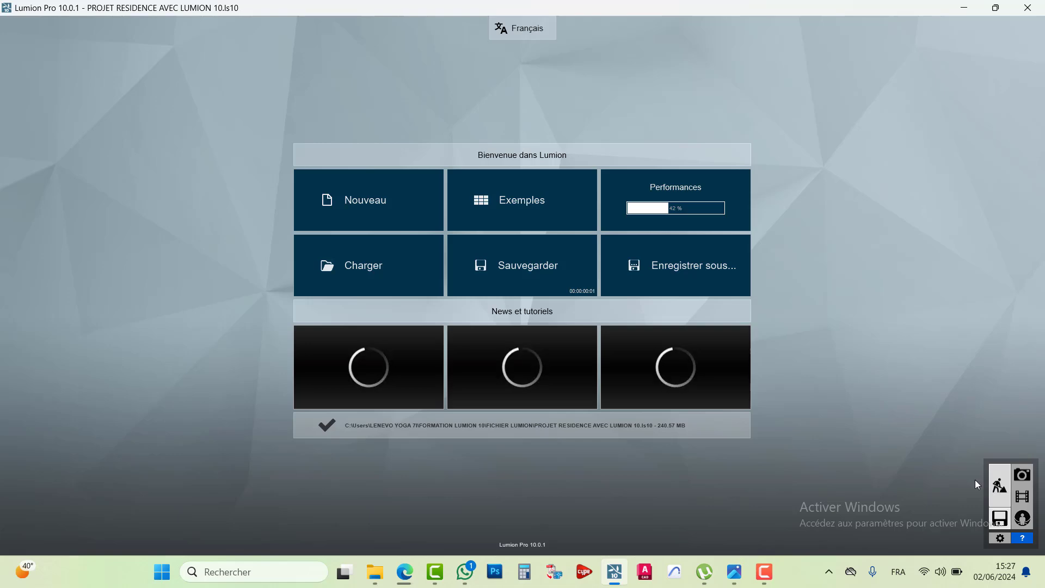
Go back to Build mode and show the Imported Models library.
click(1000, 487)
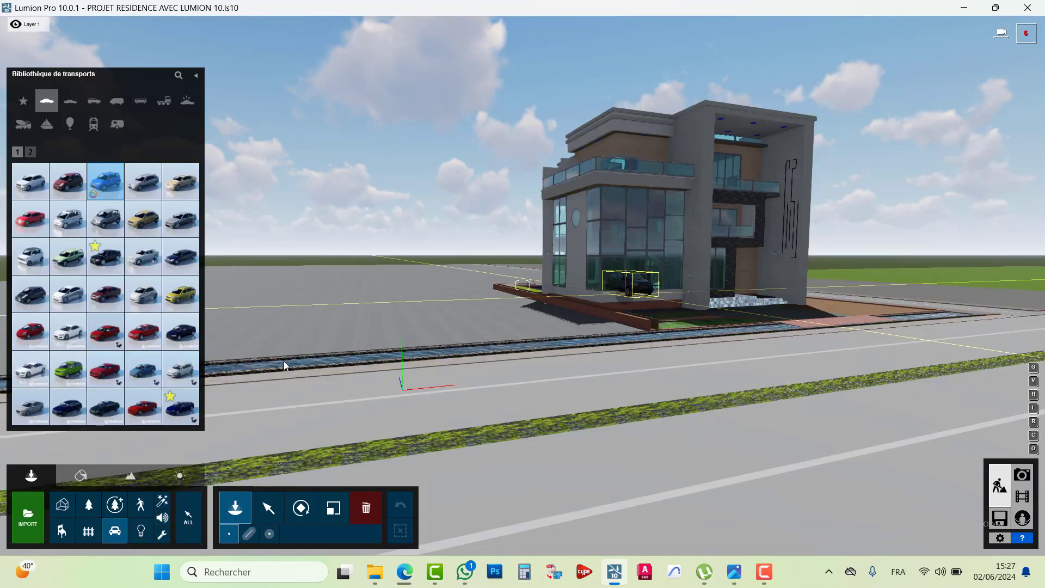
click(64, 506)
mouse_move(31, 30)
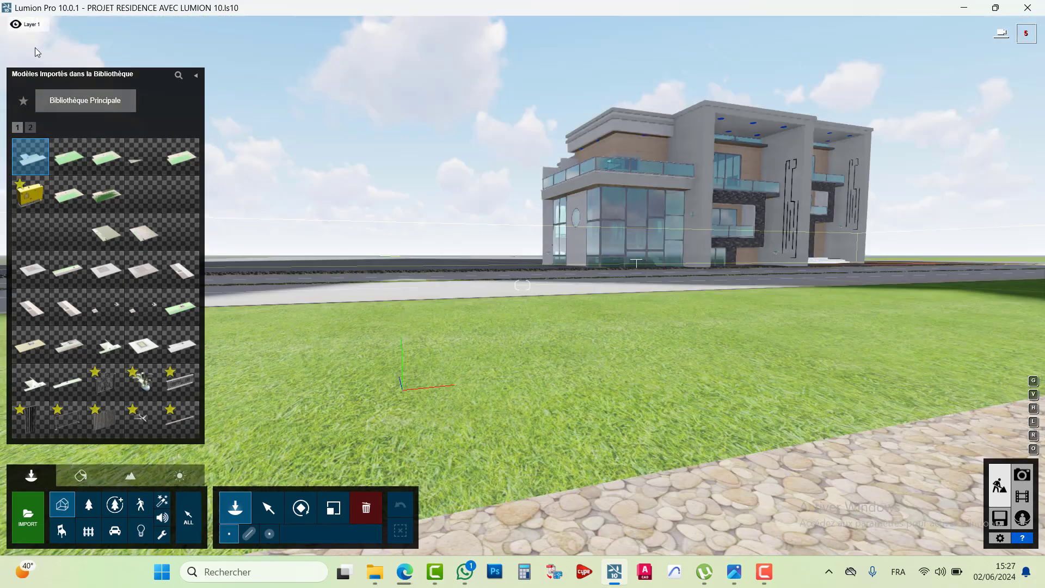
Rename Layer 1 to PROJET and Layer 2 to PERSONNAGE.
click(35, 48)
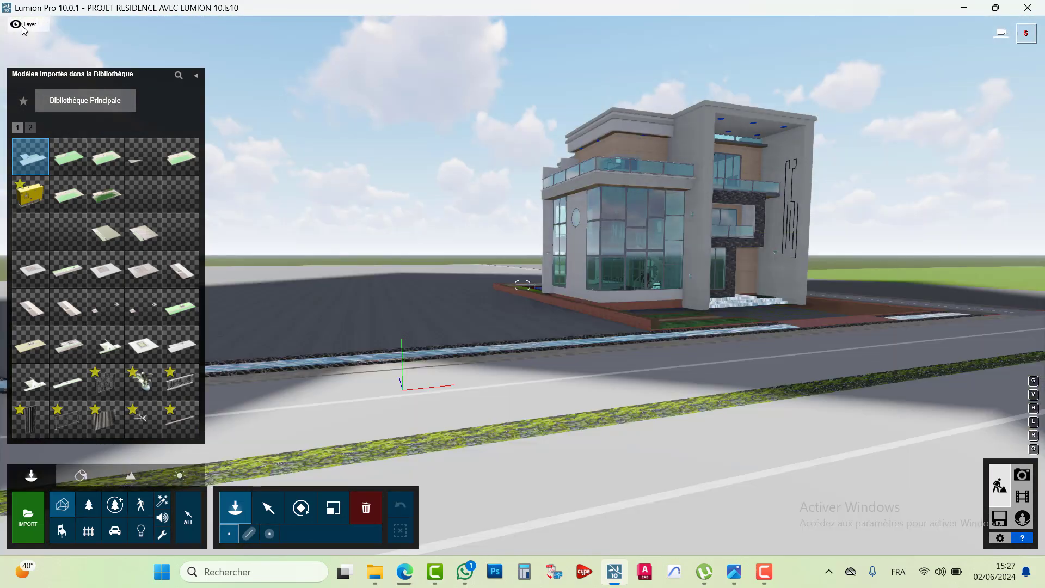
click(27, 26)
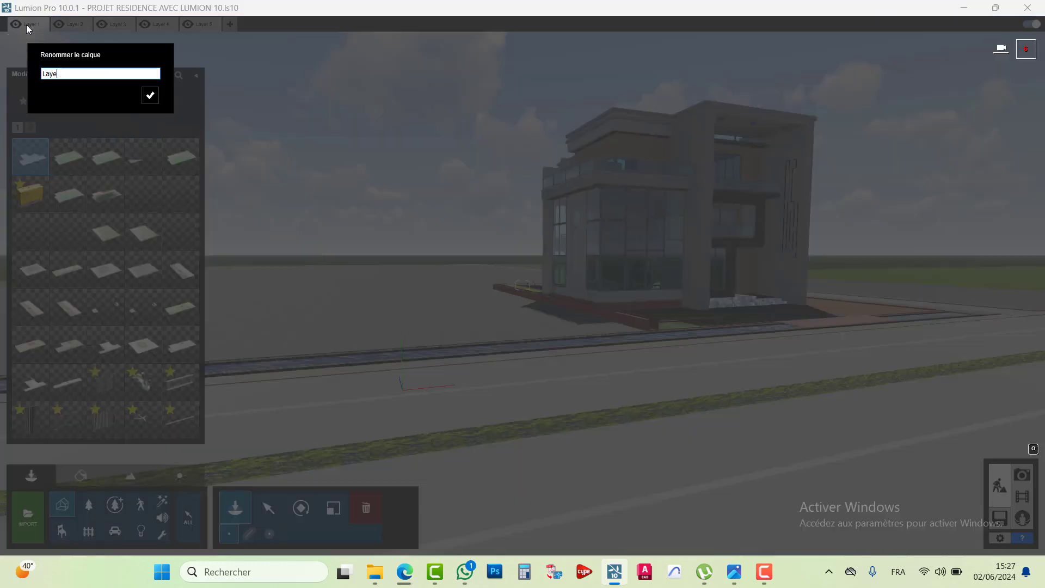
text(PROJET)
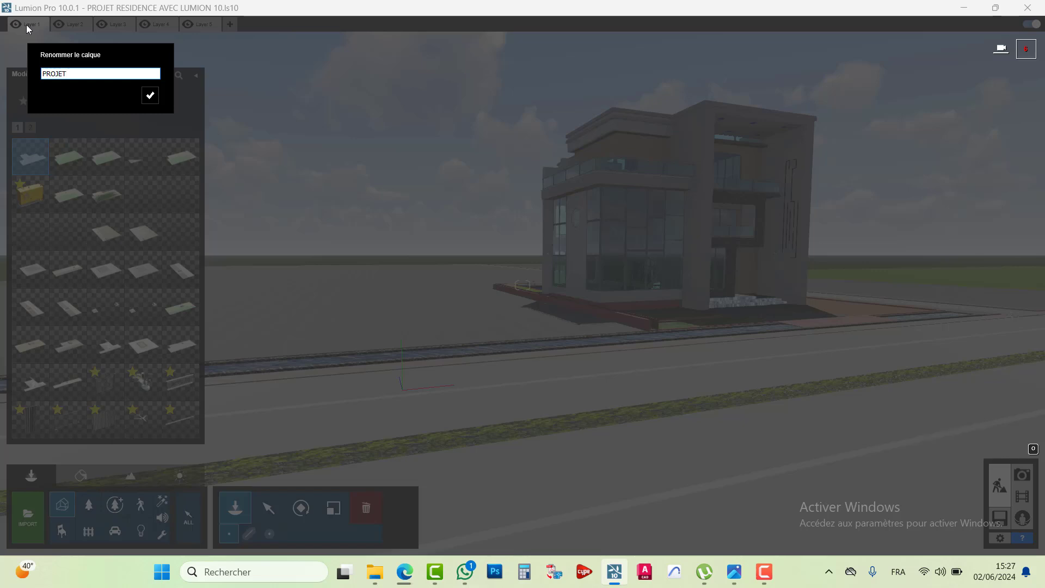
click(149, 96)
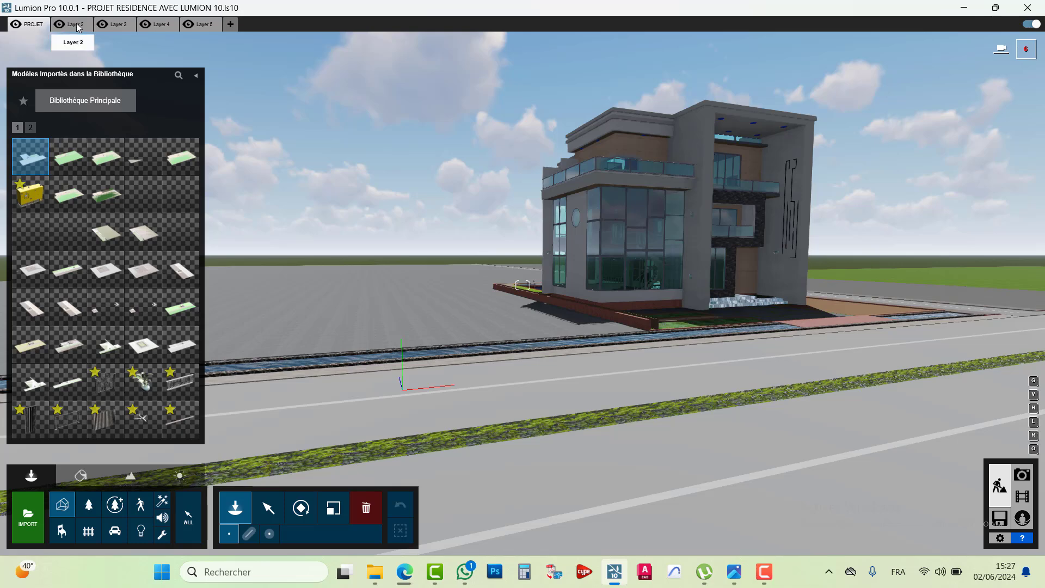
click(79, 28)
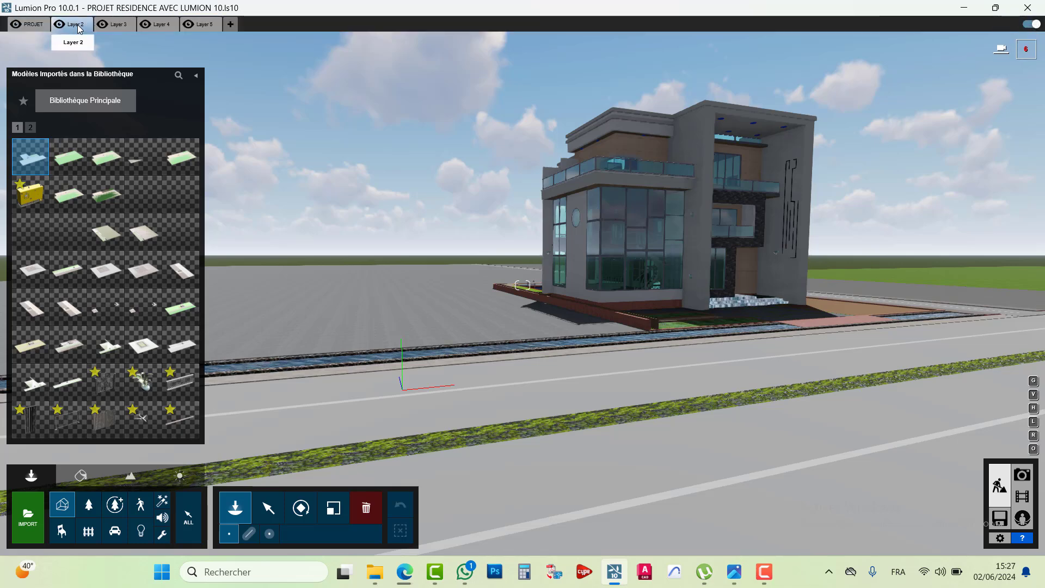
double_click(80, 27)
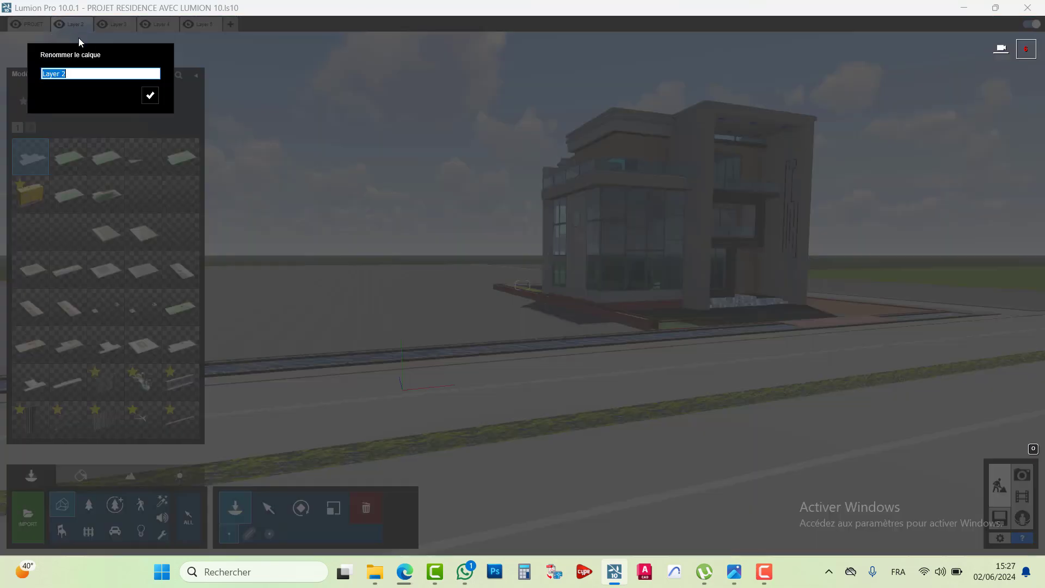
text(PERSONNAGE)
click(151, 97)
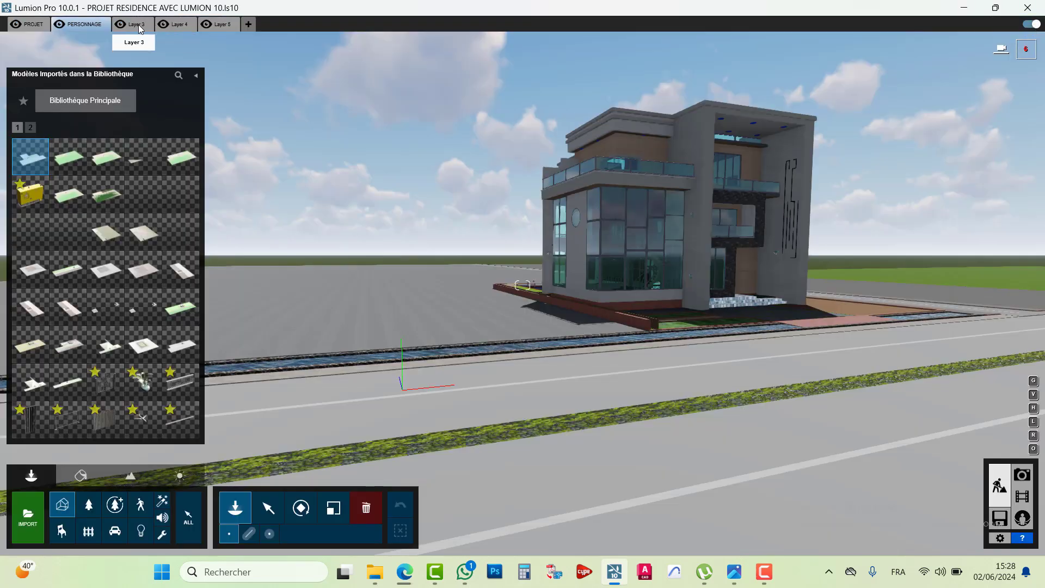
Rename Layer 3 to VOITURES and Layer 4 to VEGETATION.
click(139, 26)
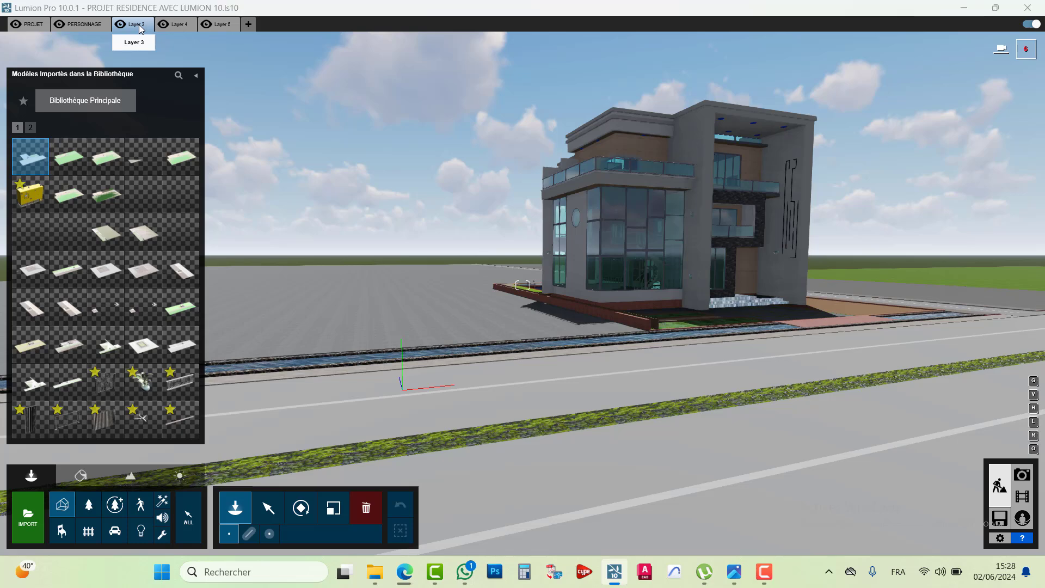
click(139, 24)
text(VOITU)
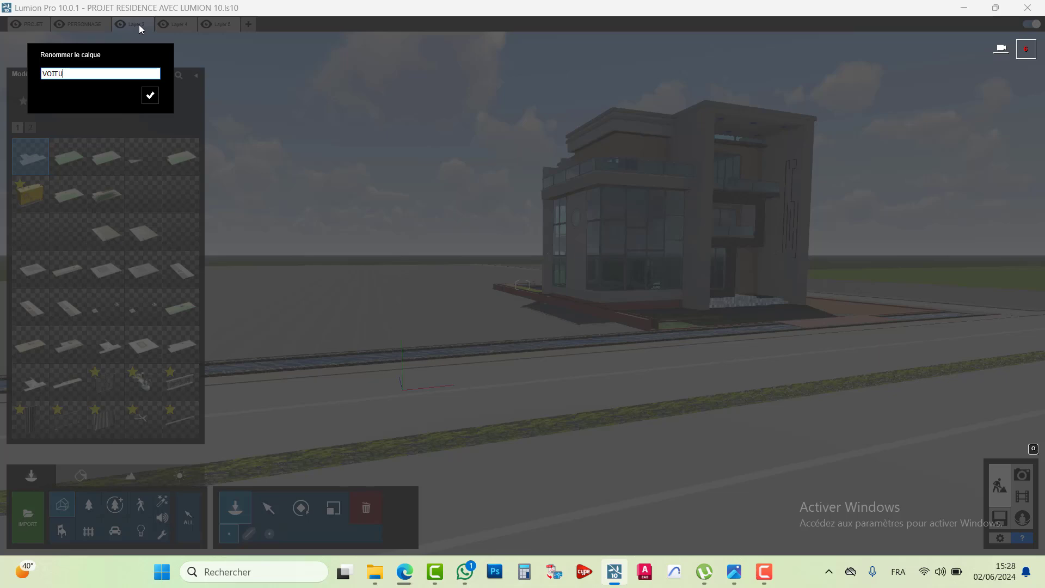
text(RES)
click(151, 96)
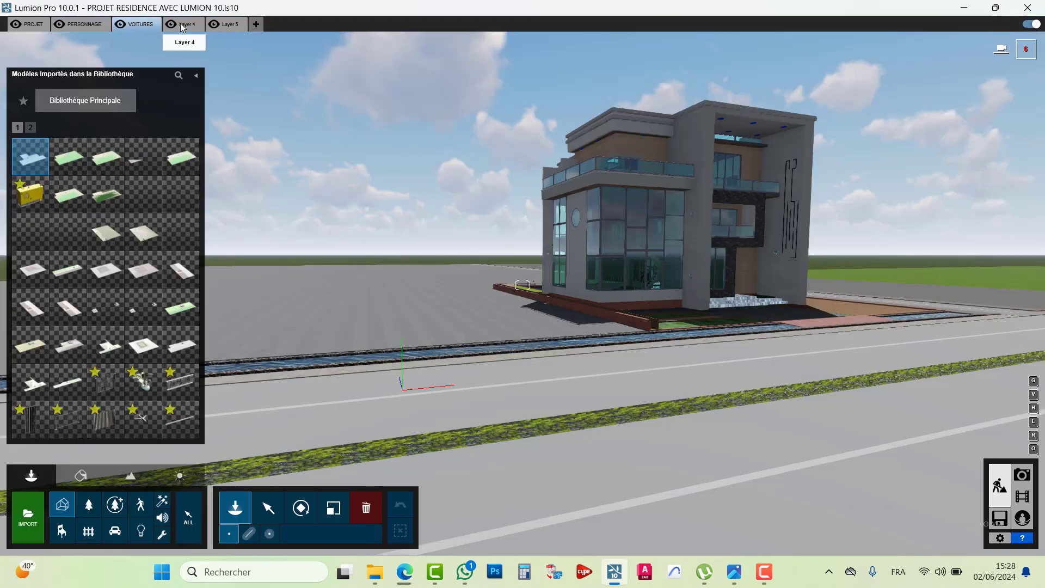
double_click(182, 25)
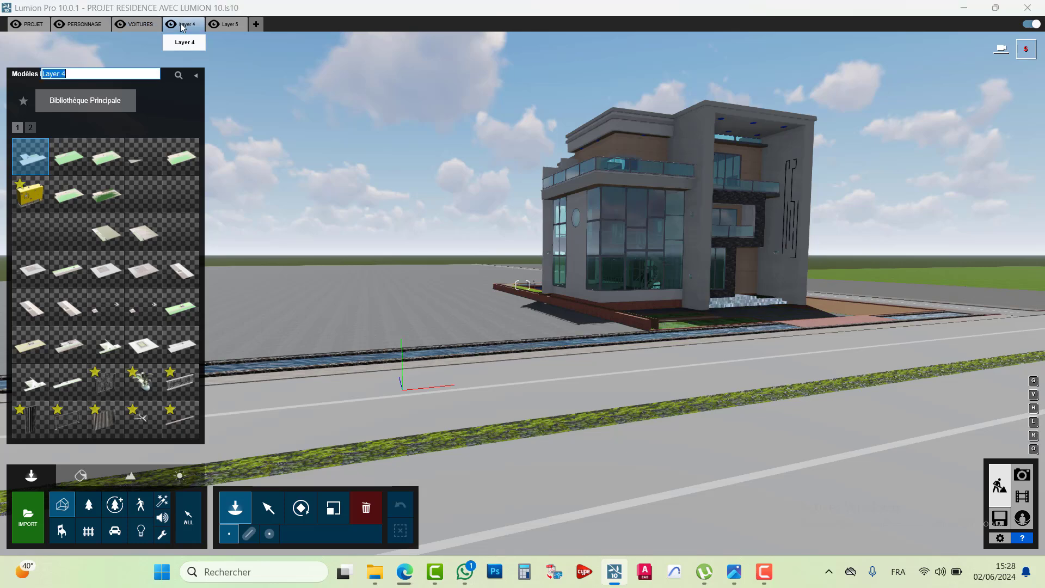
text(VOITURE)
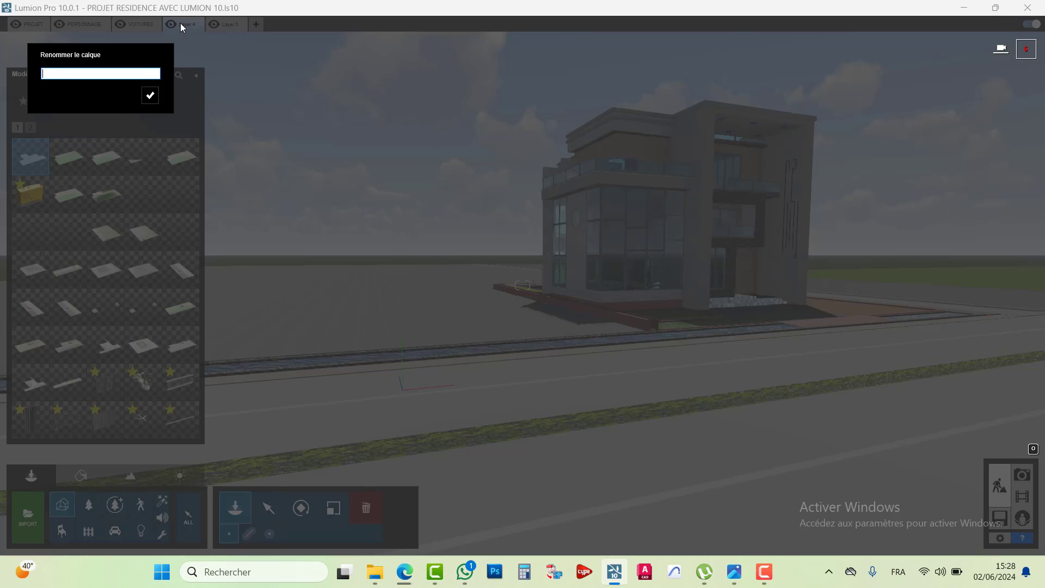
text(EGETATION)
click(149, 97)
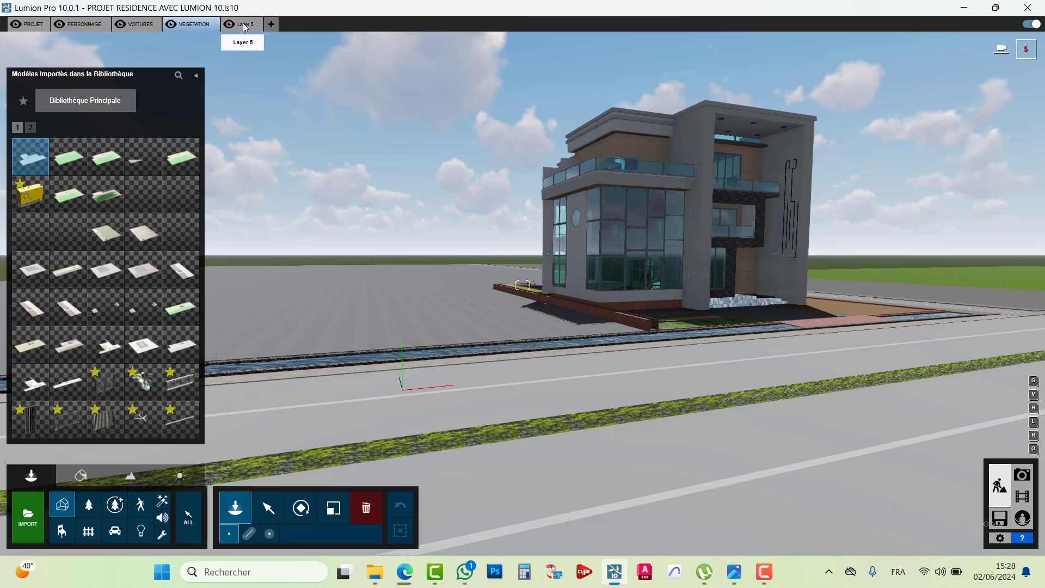
Rename Layer 5 to LUMIERES.
click(243, 25)
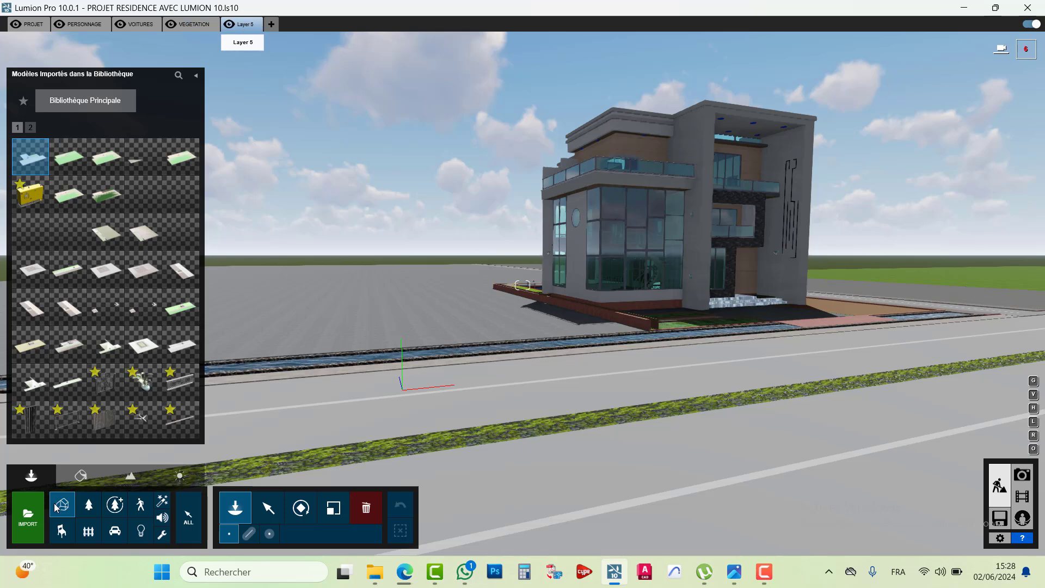
click(73, 536)
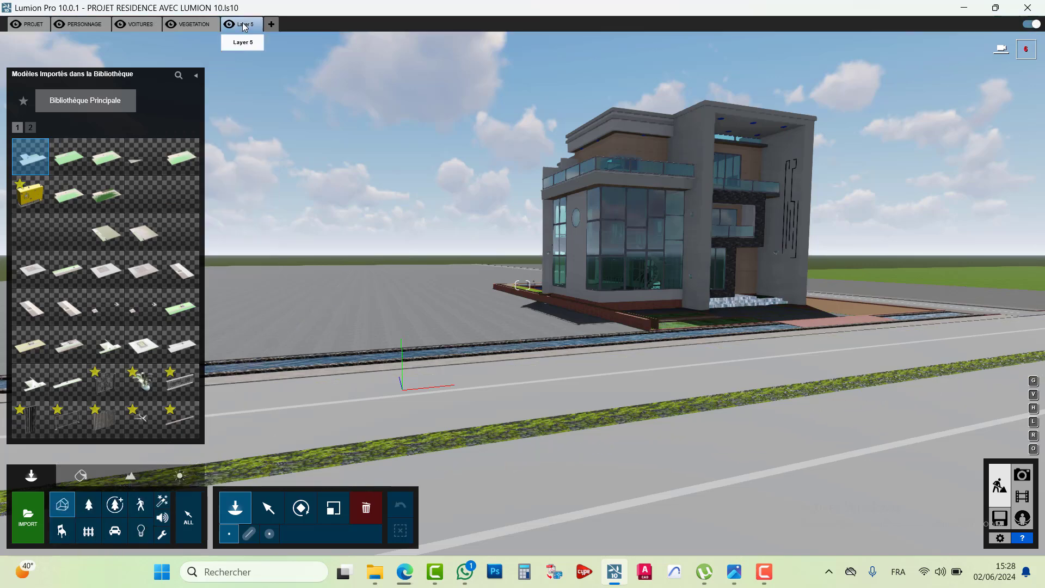
double_click(244, 27)
text(LUMIERES)
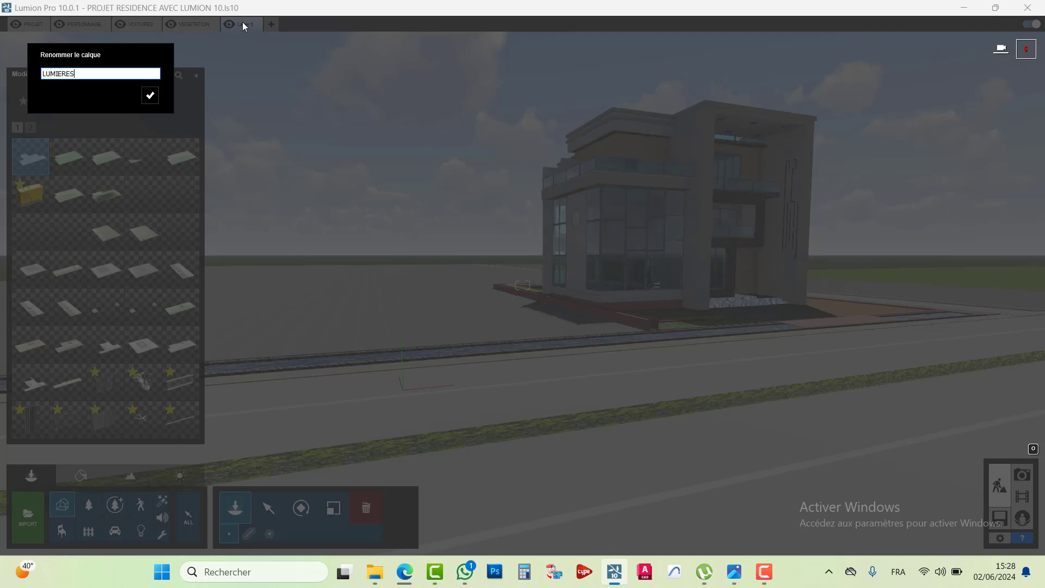
click(152, 97)
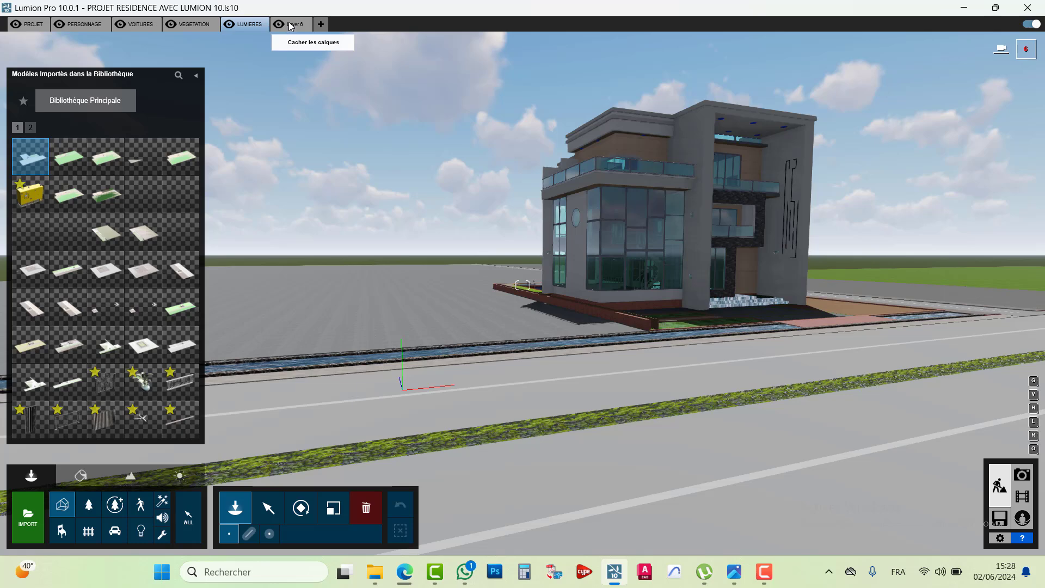
Add a sixth layer and name it COUPE HORIZONTALE.
click(280, 25)
click(292, 25)
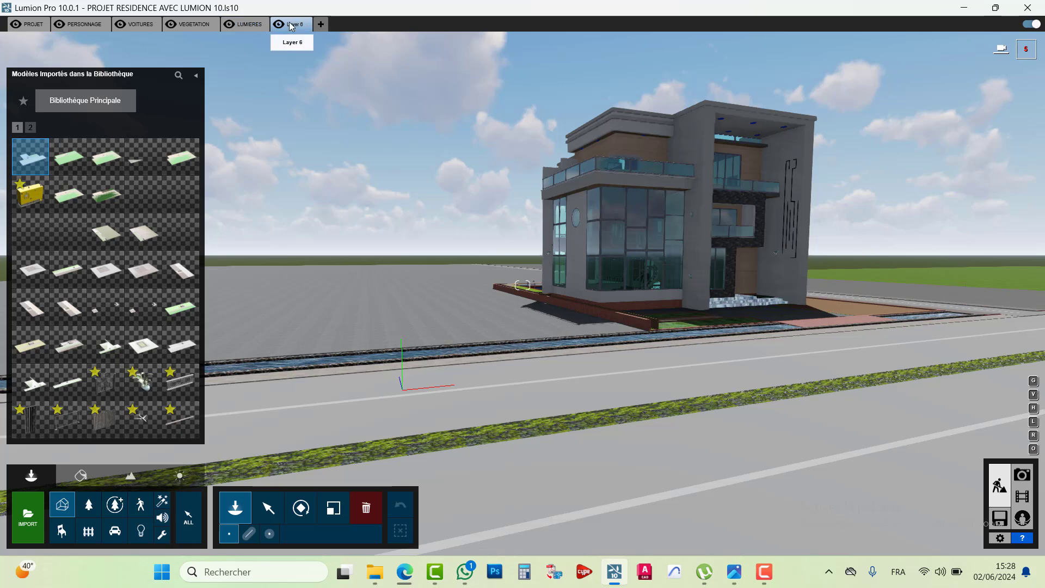
click(292, 25)
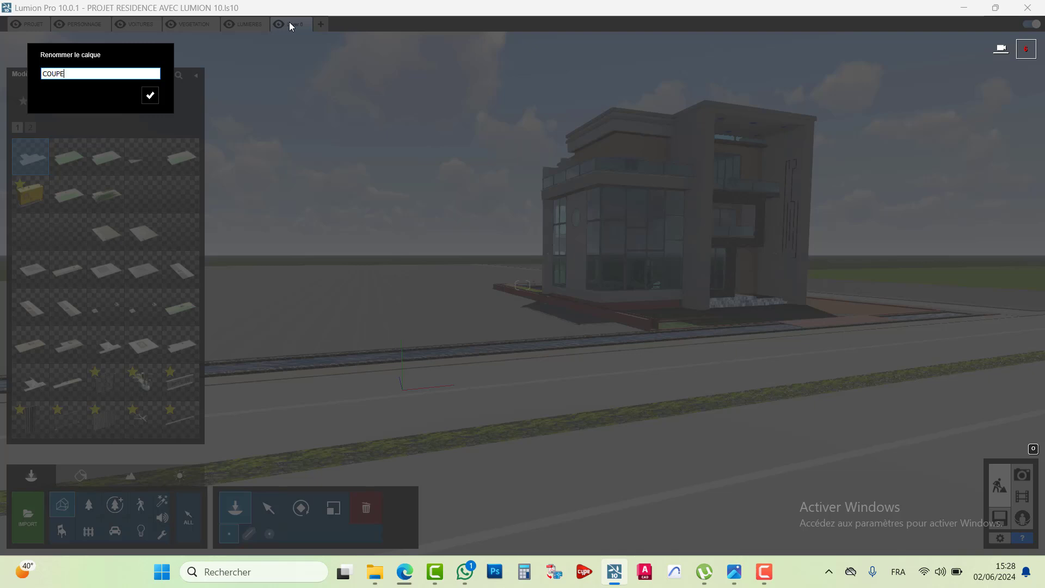
text(COUPE HORIZONTALE)
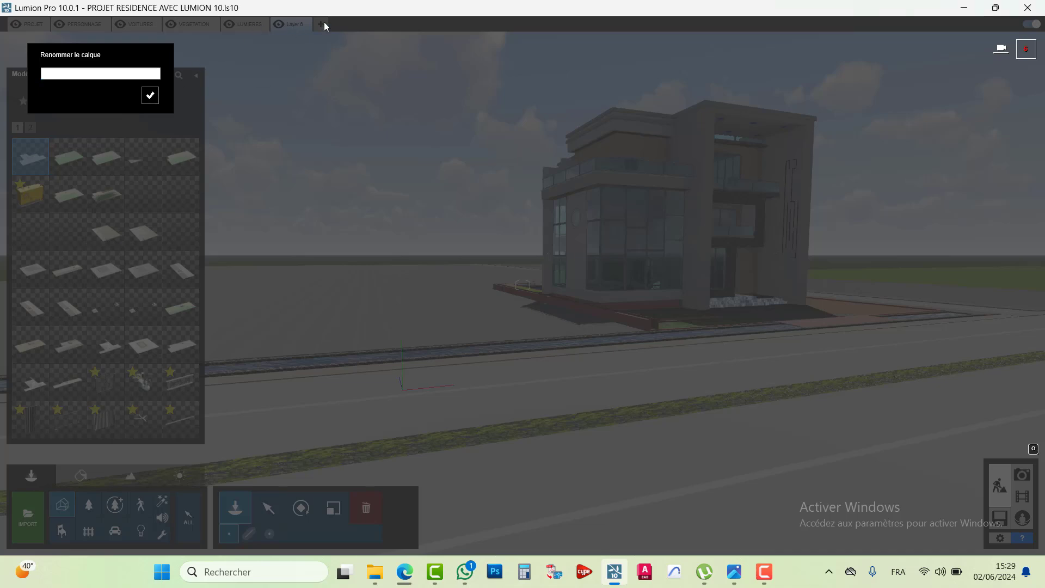
click(150, 97)
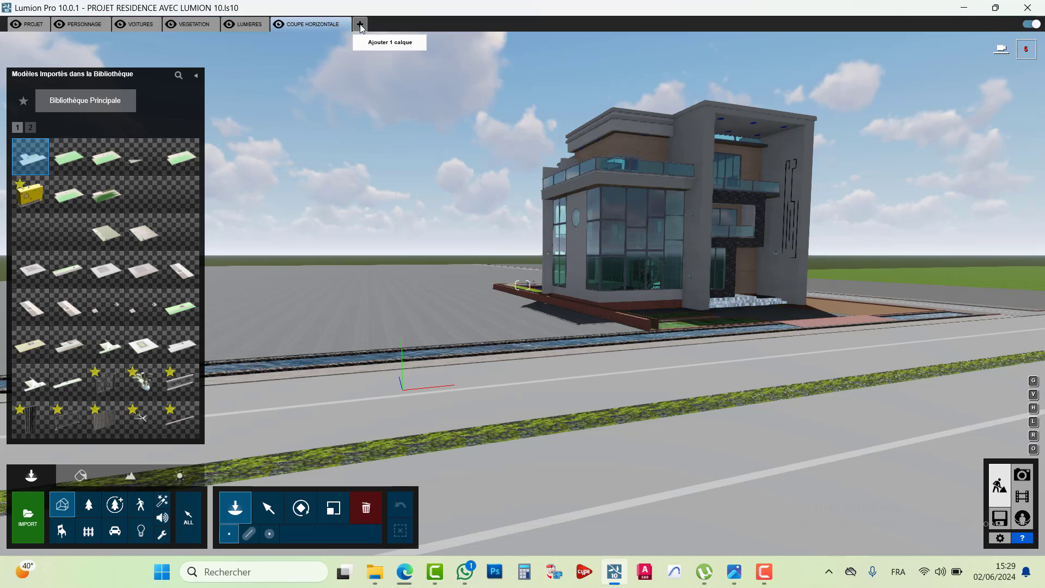
Add a seventh layer and enter URBAIN as its name.
click(359, 25)
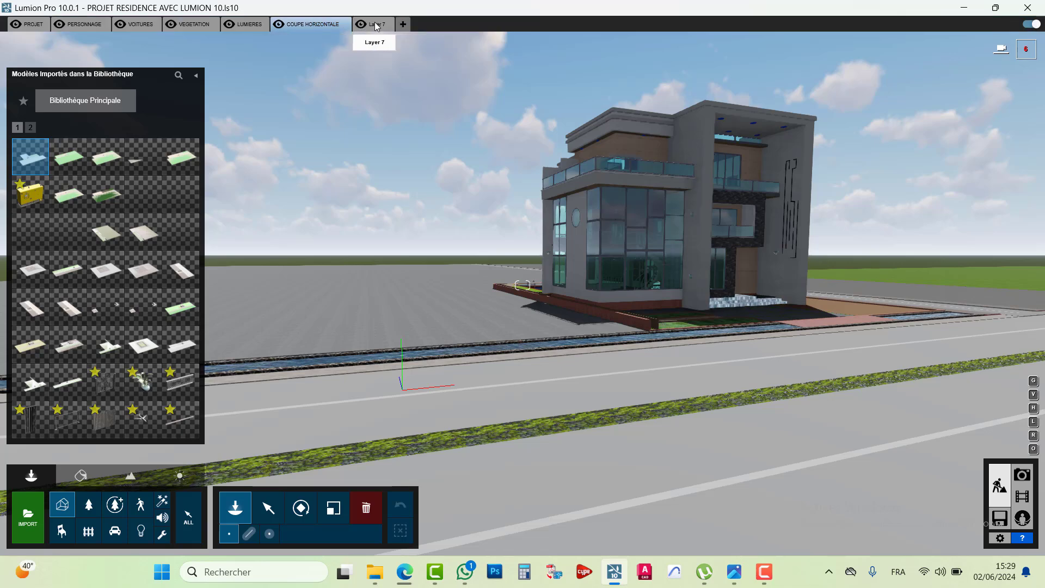
click(376, 26)
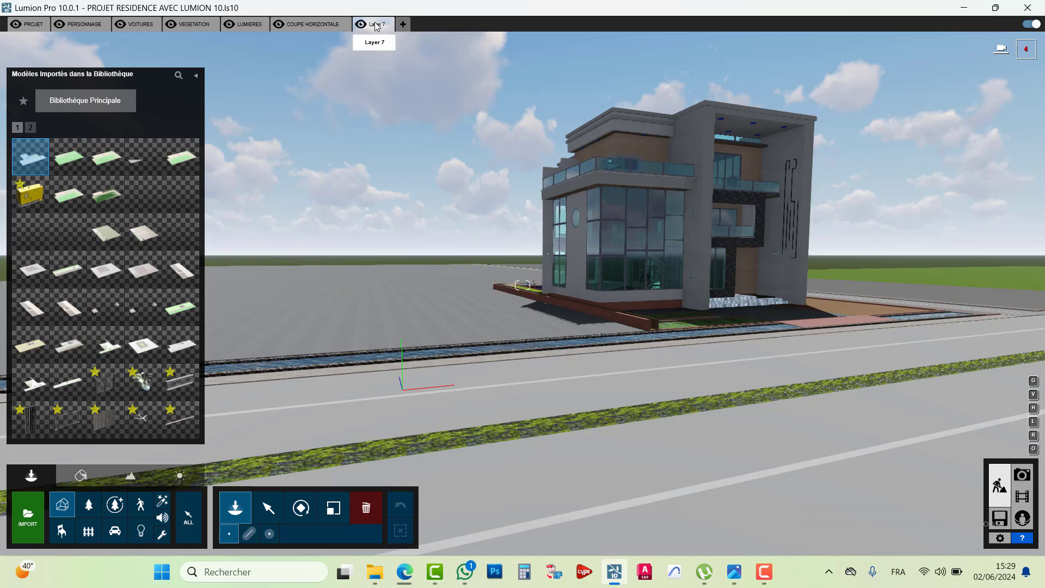
key(q)
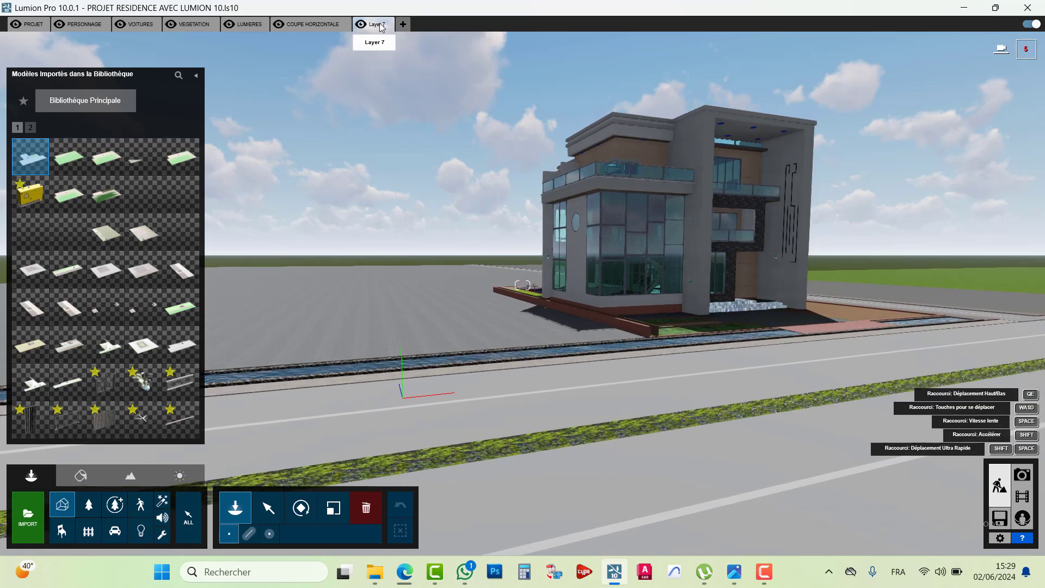
double_click(382, 28)
click(379, 25)
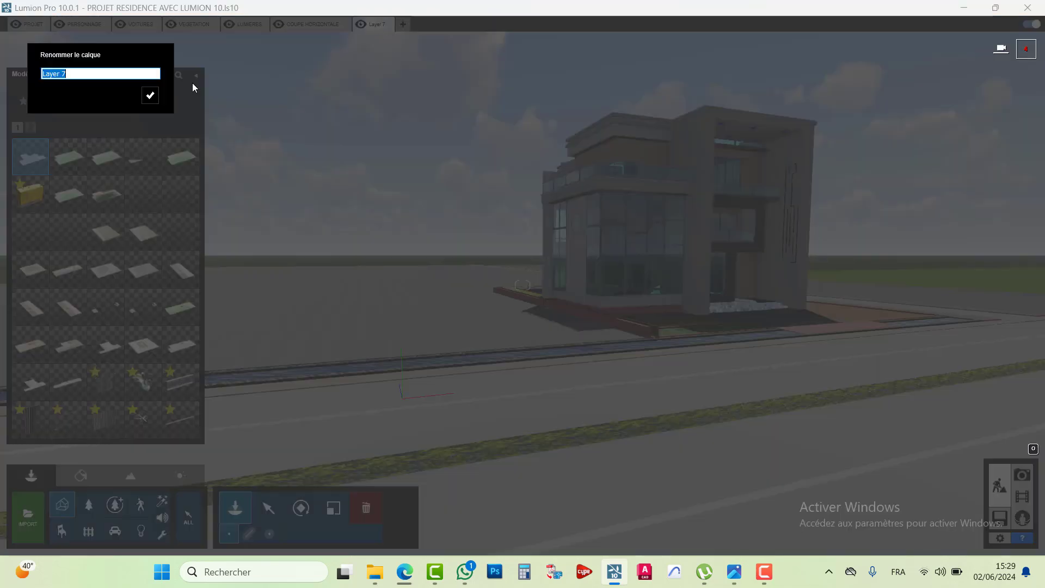
text(URBAIN)
Confirm URBAIN as Layer 7's name, make PROJET the active layer, and pick the Select tool.
click(150, 97)
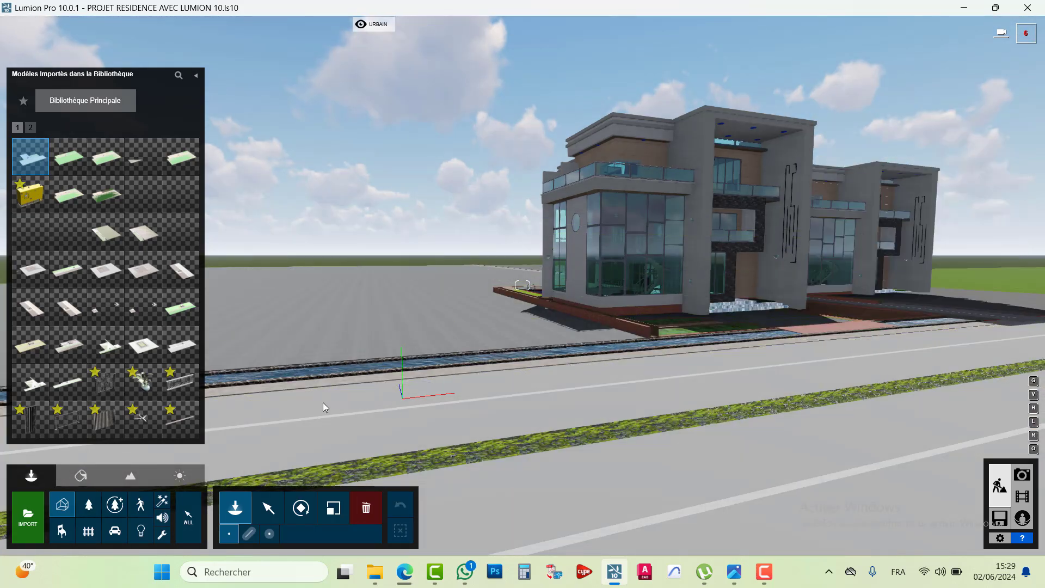
click(269, 512)
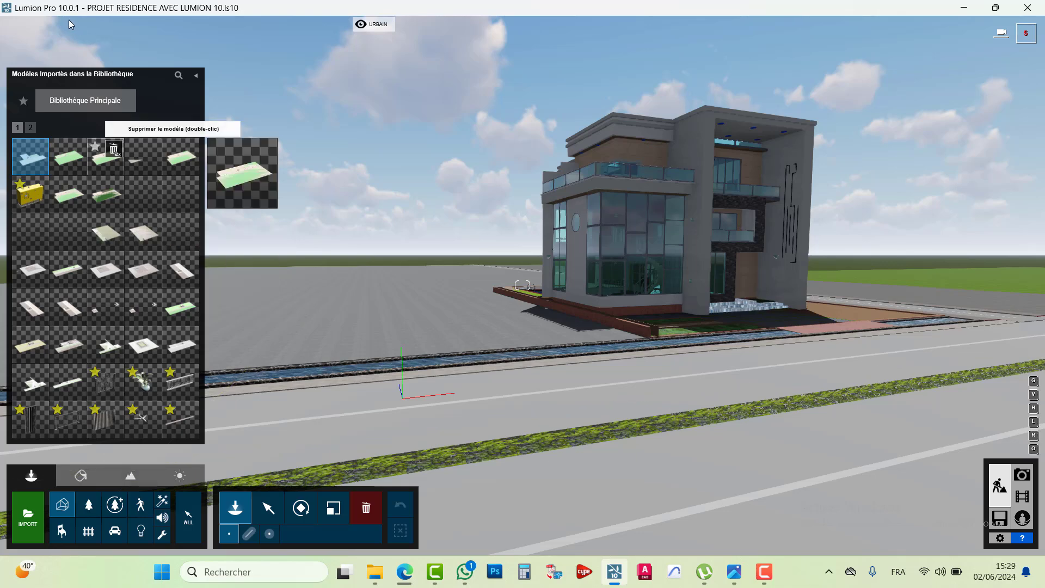
mouse_move(144, 28)
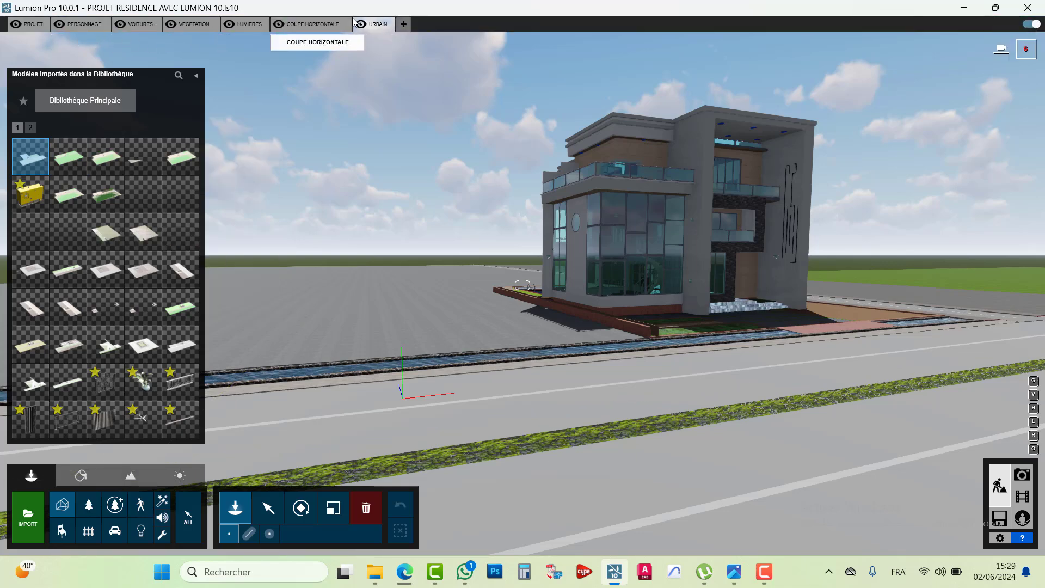
click(26, 29)
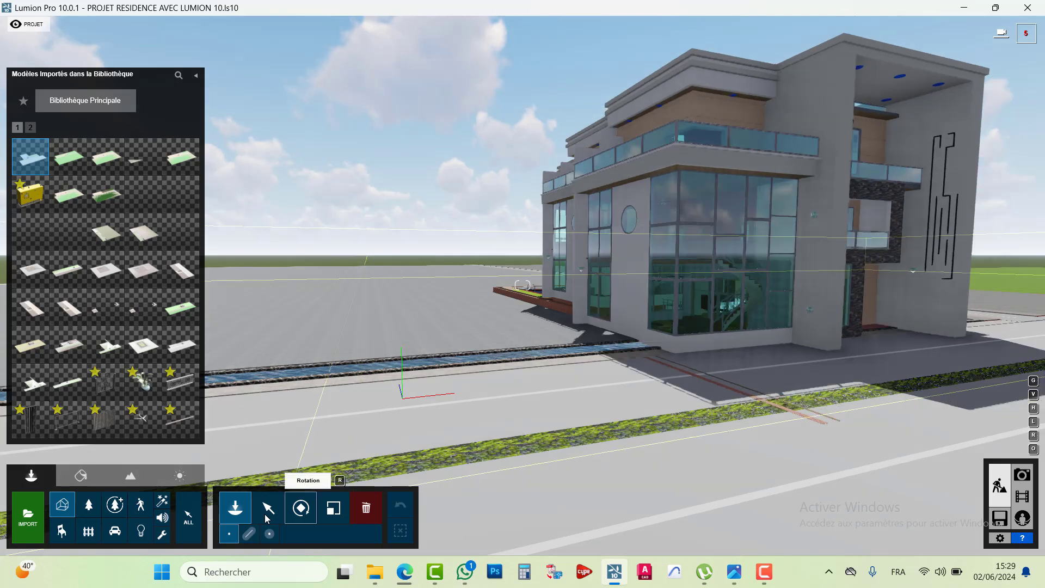
click(266, 518)
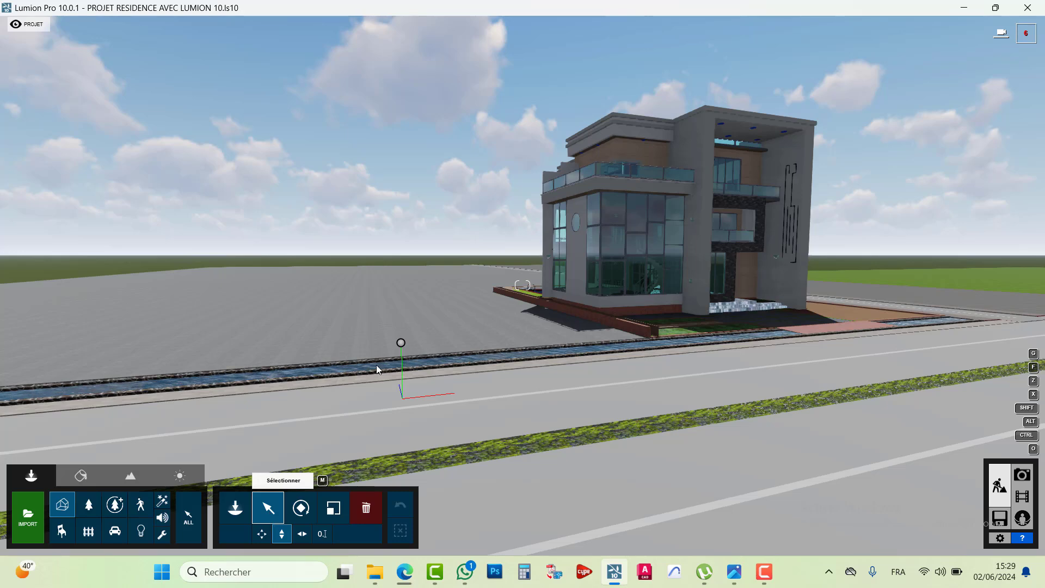
Select the house model, cycle through Rotate, Scale, Place and Select, then activate the LUMIERES layer.
click(469, 331)
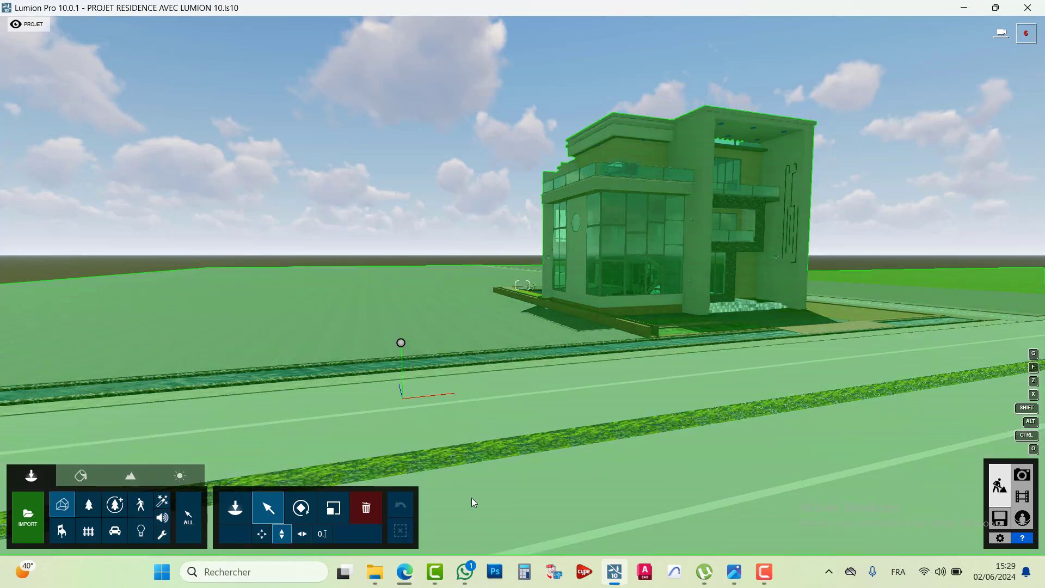
click(315, 515)
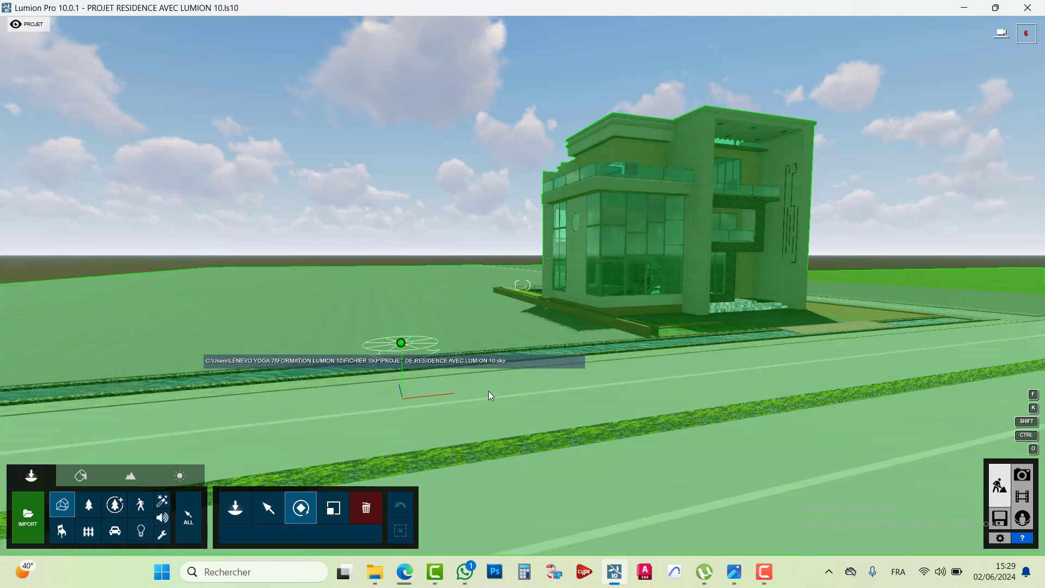
click(333, 509)
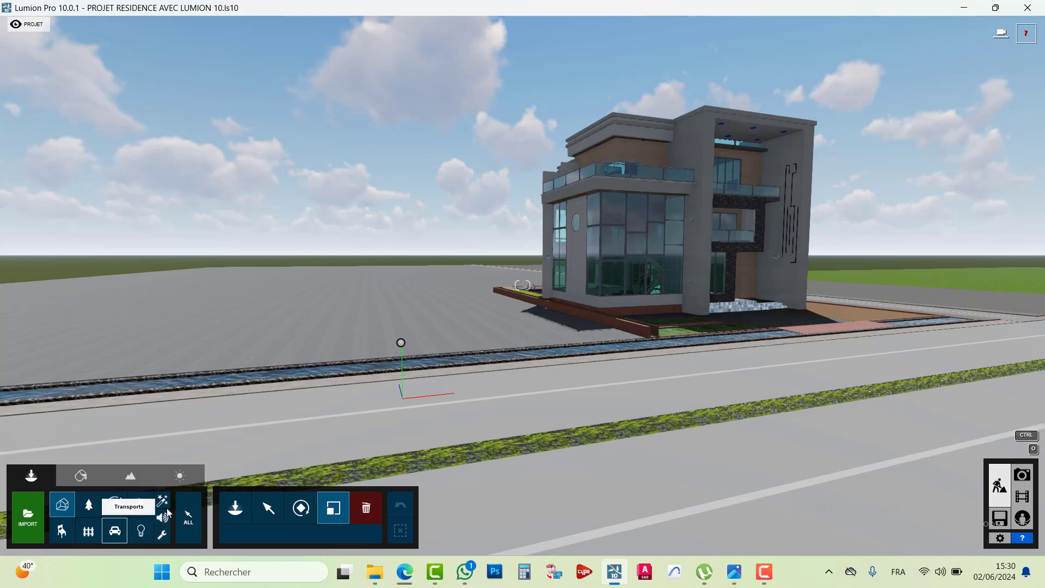
click(235, 507)
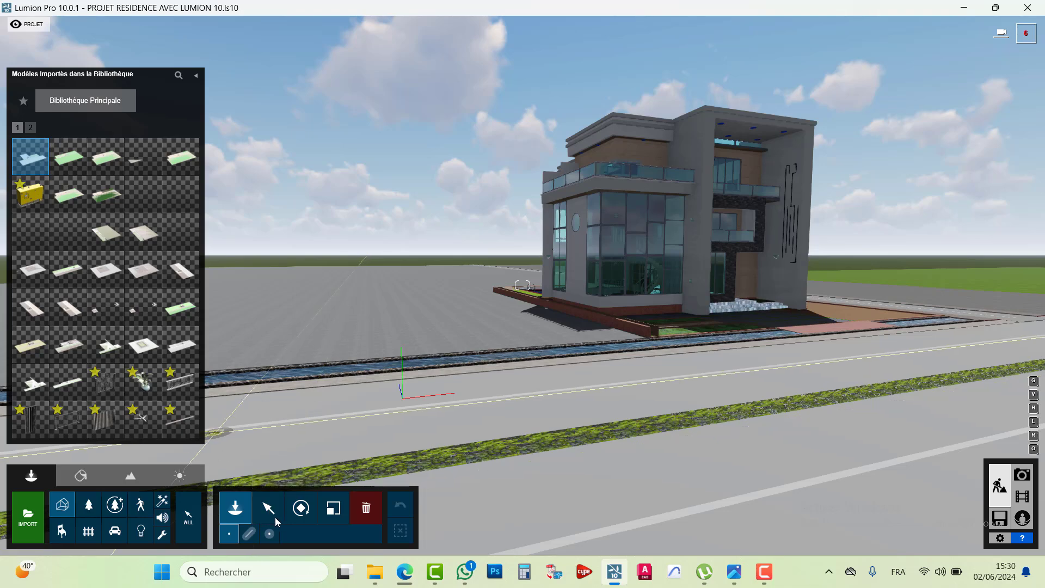
click(267, 512)
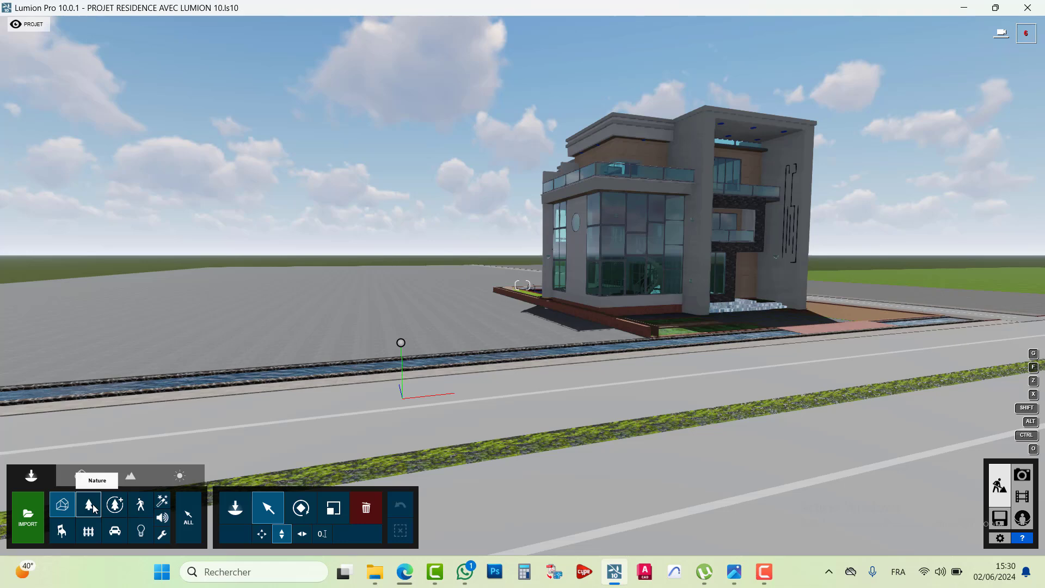
mouse_move(296, 29)
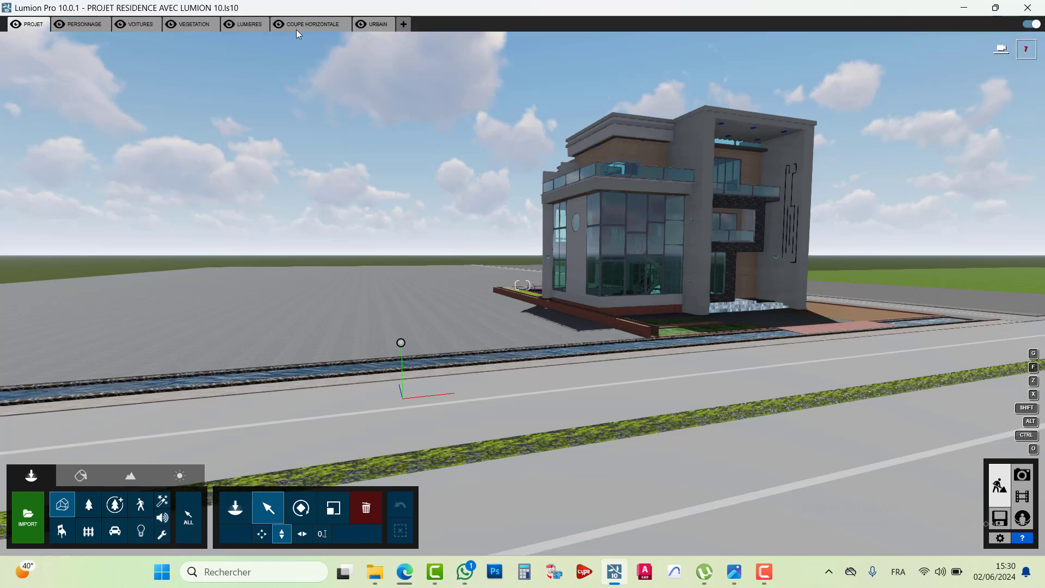
click(257, 25)
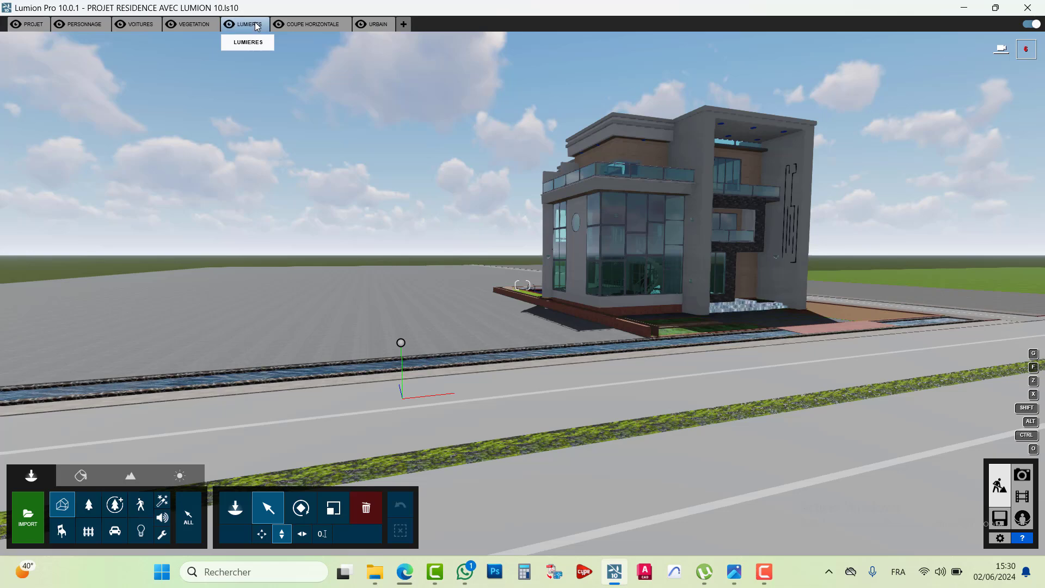
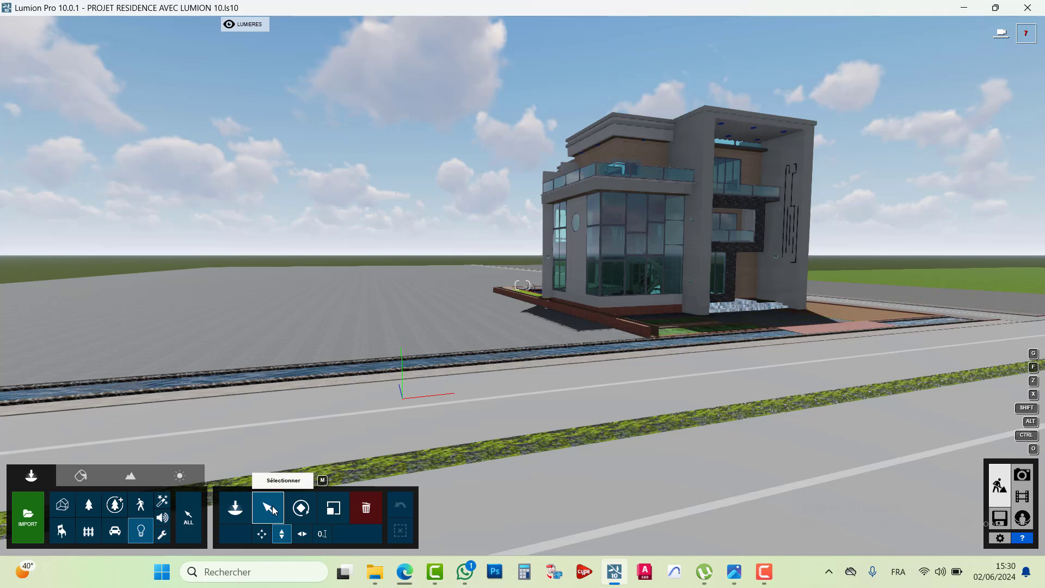
Open the Lights library in the object panel to show its spotlight presets.
click(242, 515)
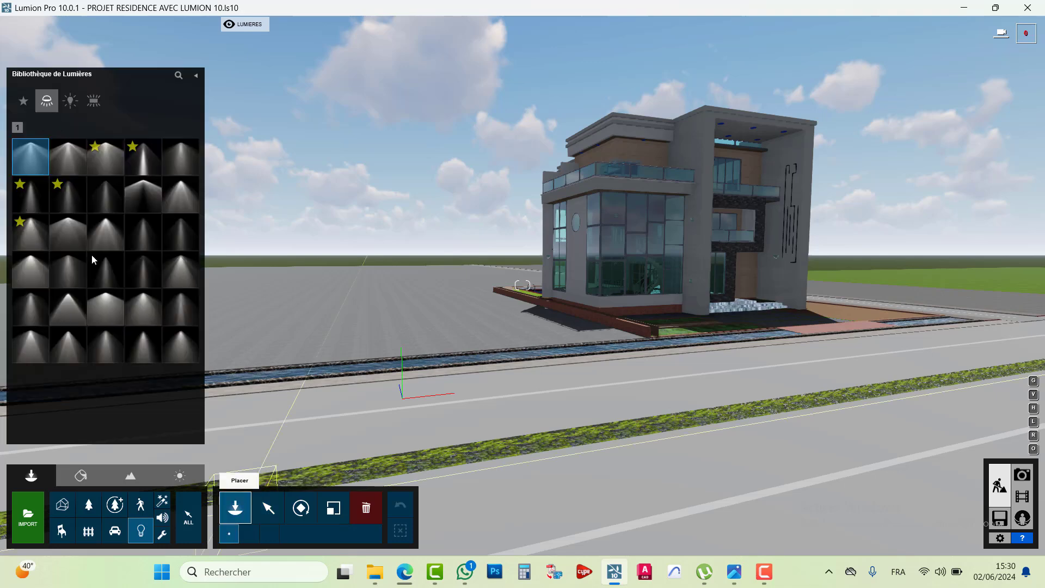
mouse_move(91, 193)
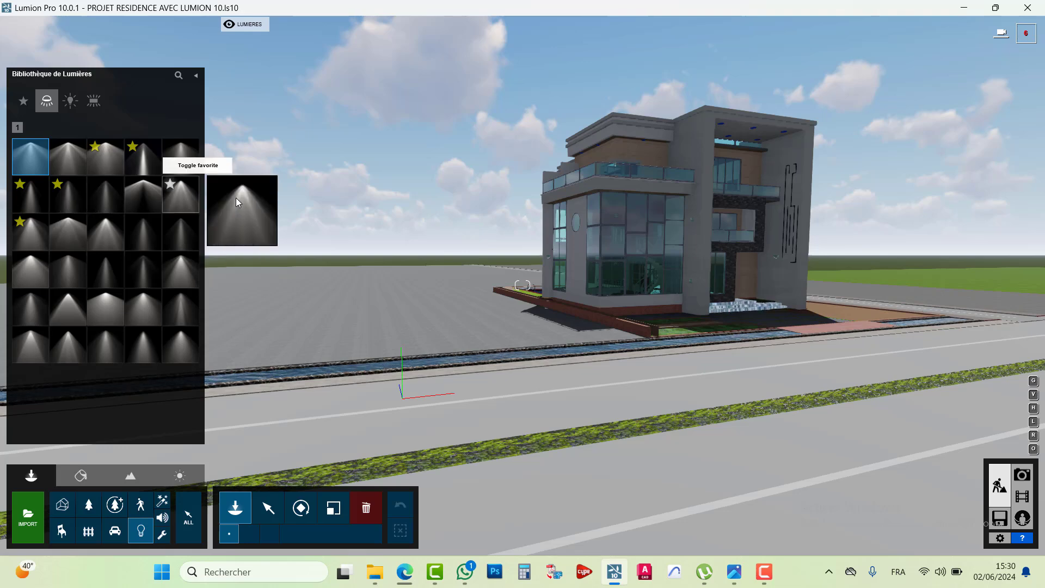
Fly the camera around the house and up to face the upper-floor canopy ceiling and its blue discs.
key(d)
key(d)
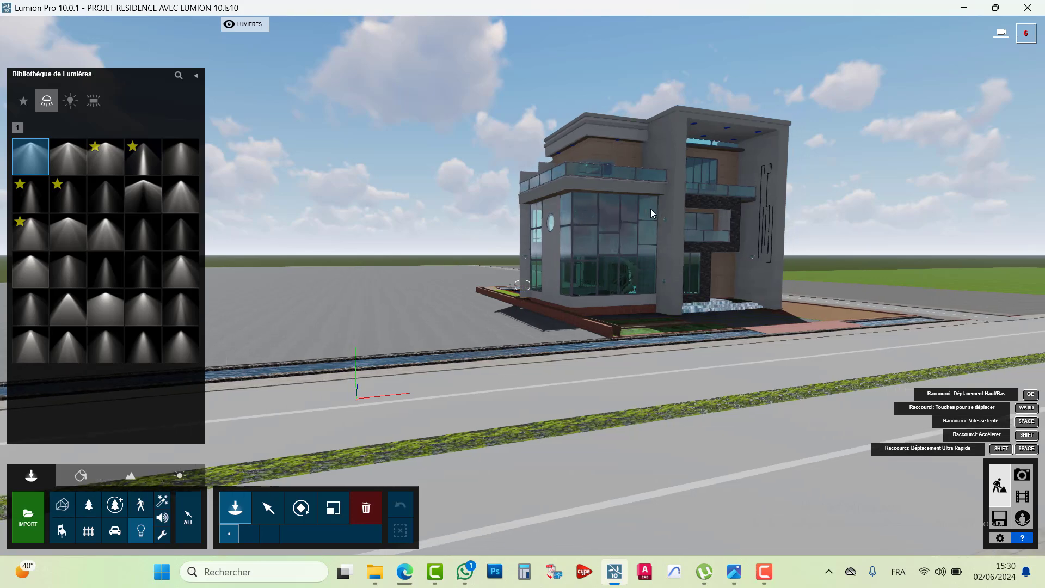
key(w)
key(w)
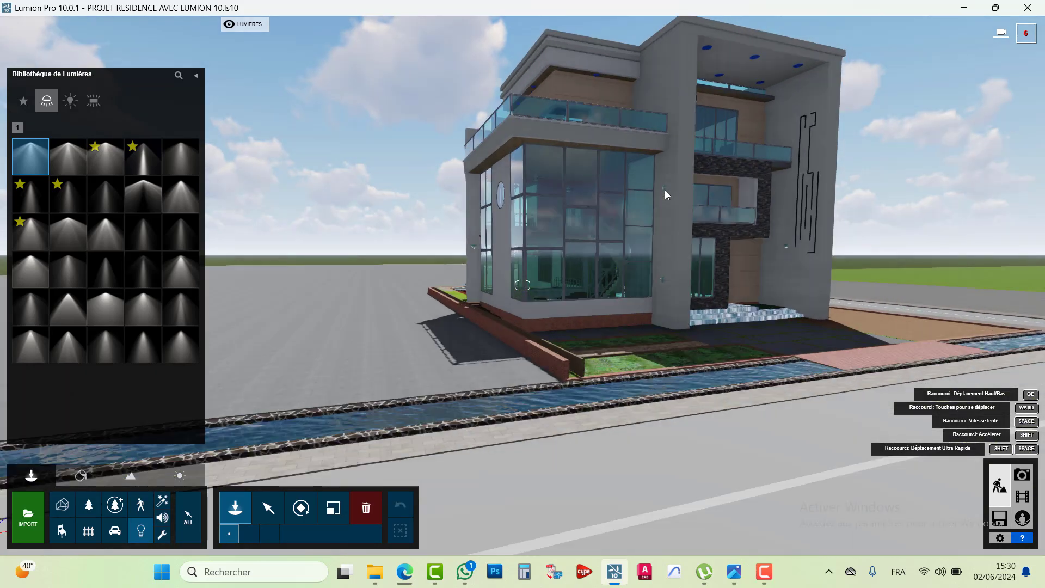
key(q)
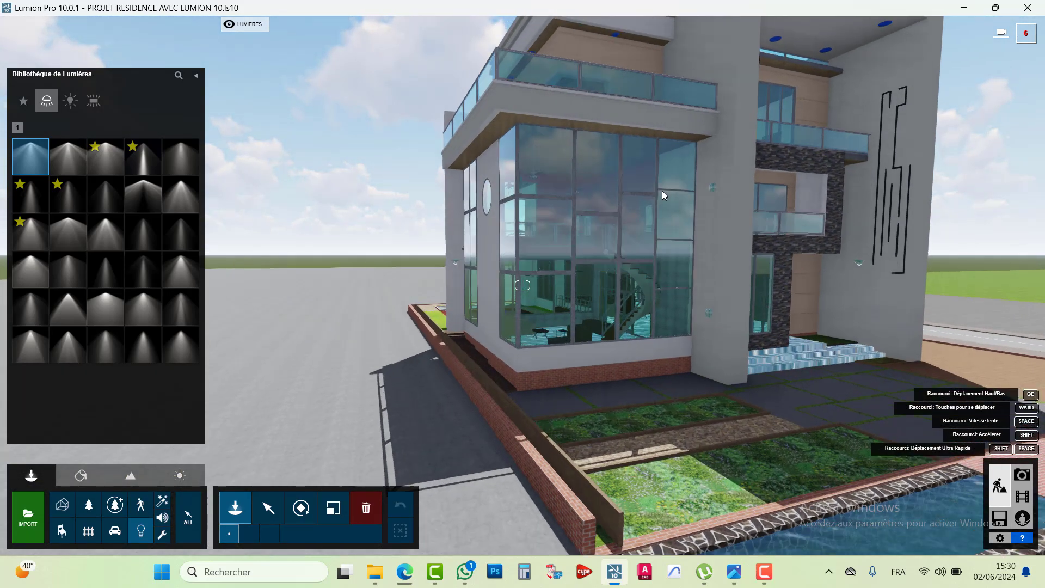
key(a)
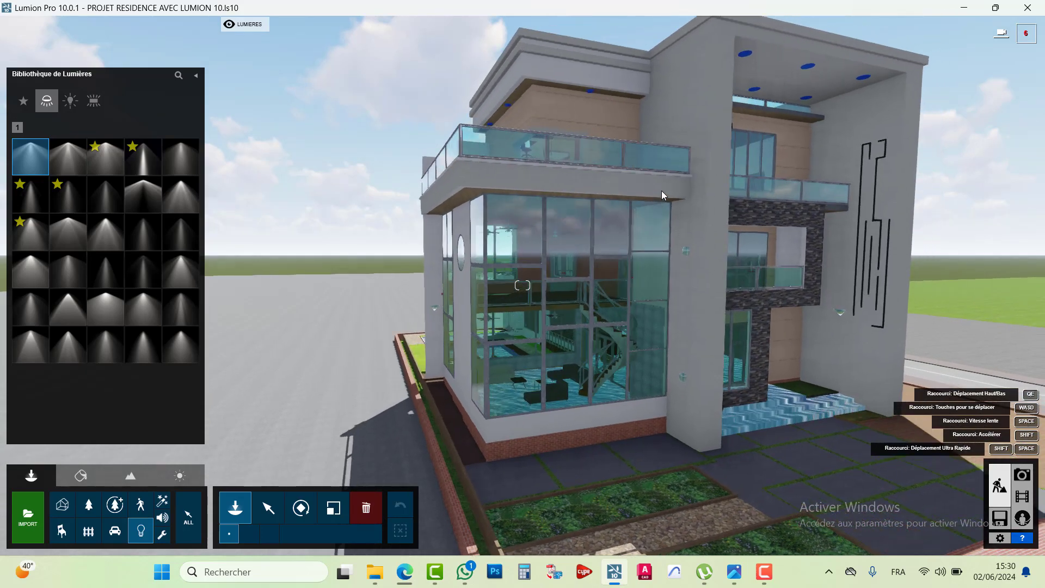
key(d)
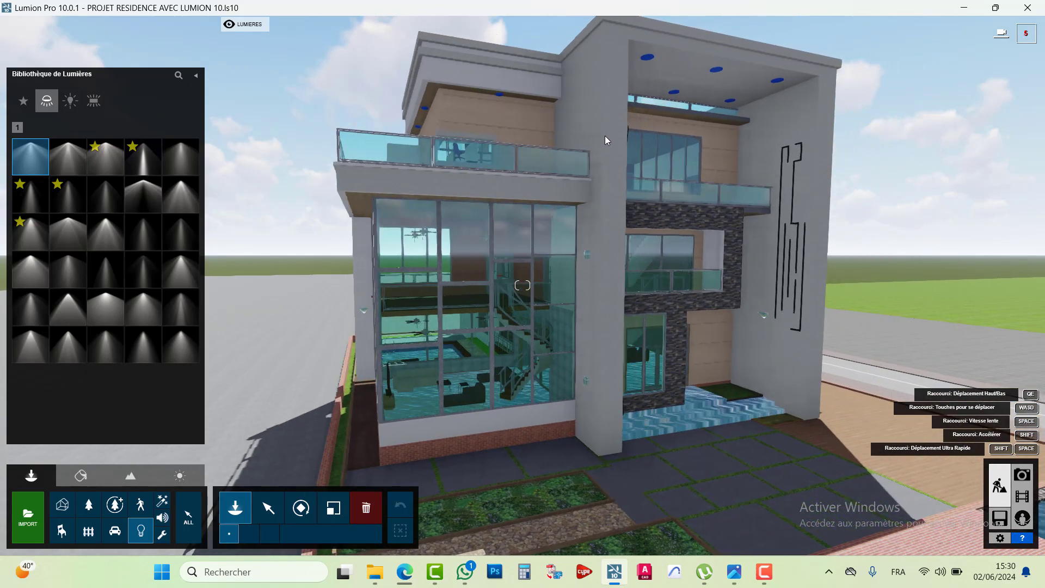
key(w)
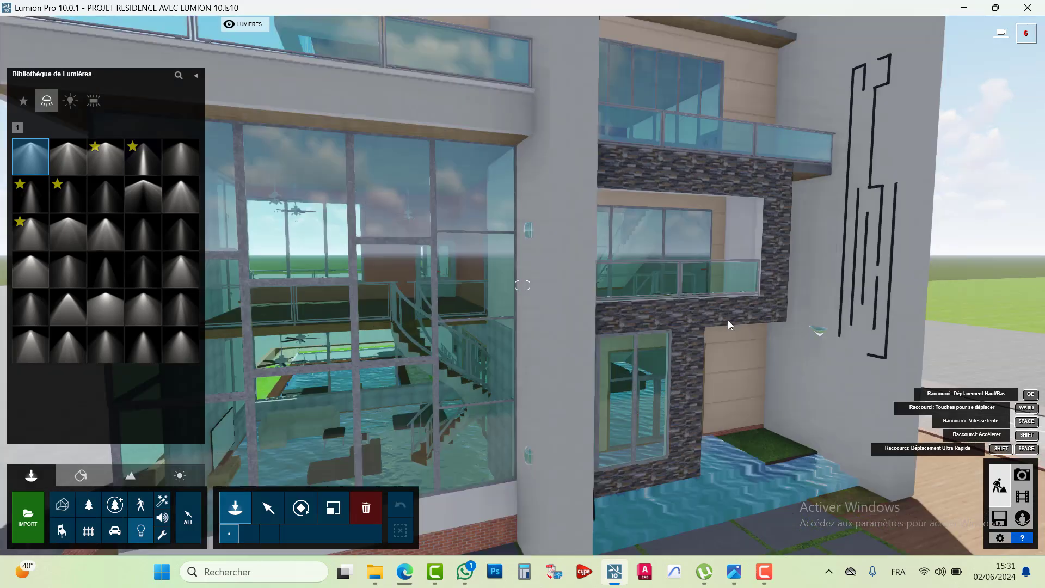
key(s)
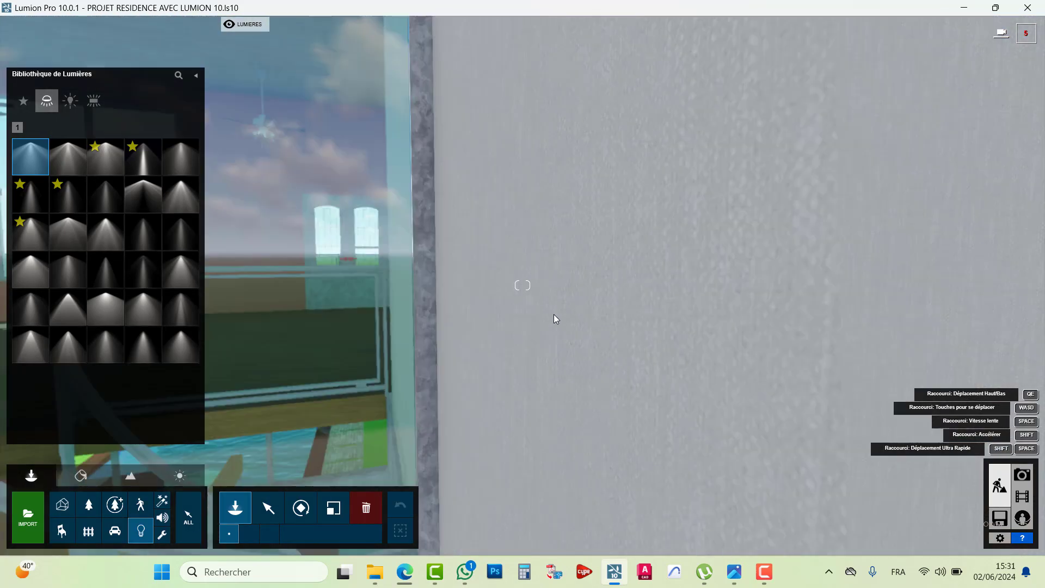
key(s)
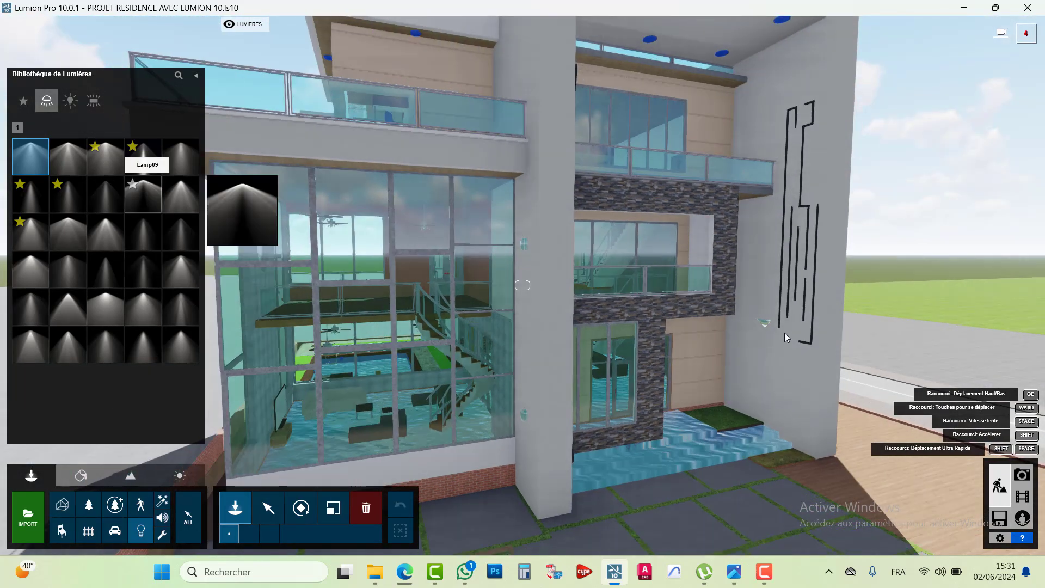
key(w)
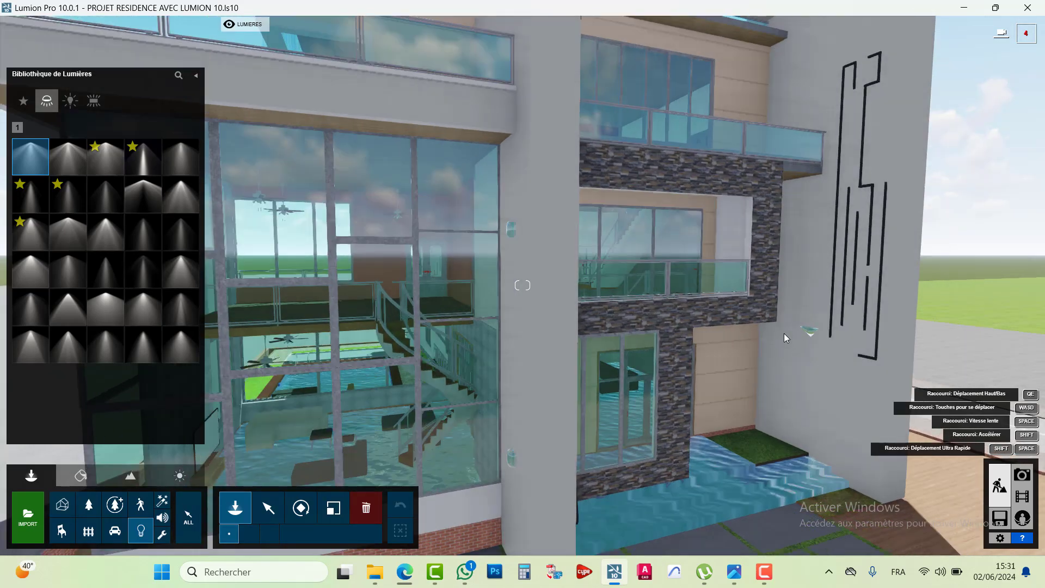
key(d)
key(w)
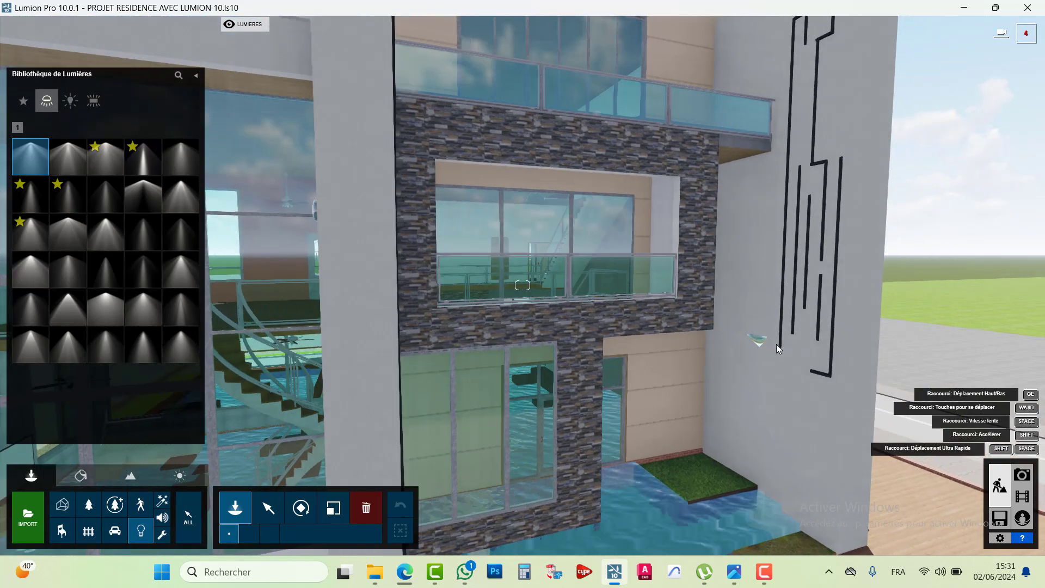
key(s)
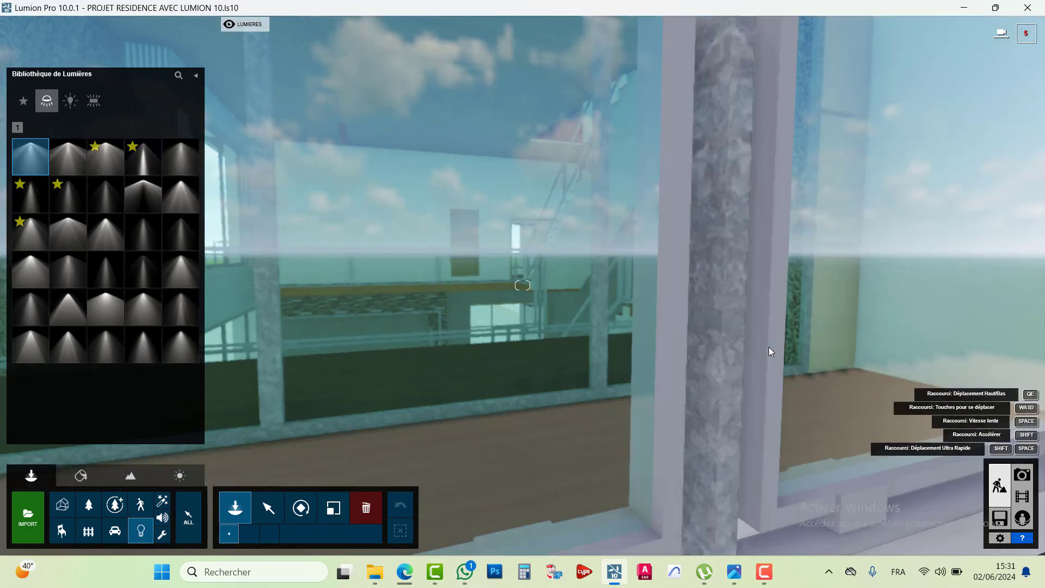
key(s)
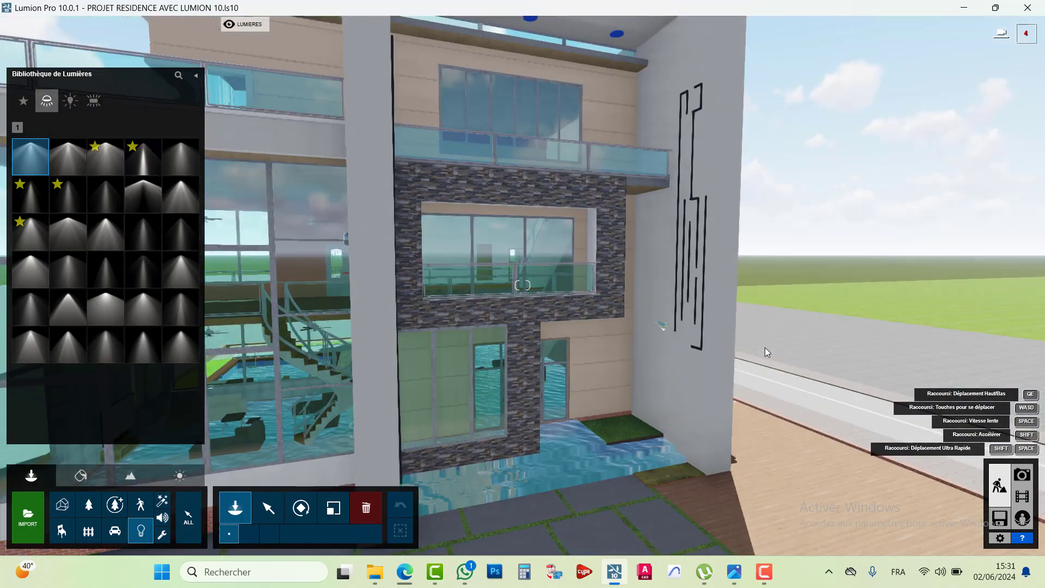
key(q)
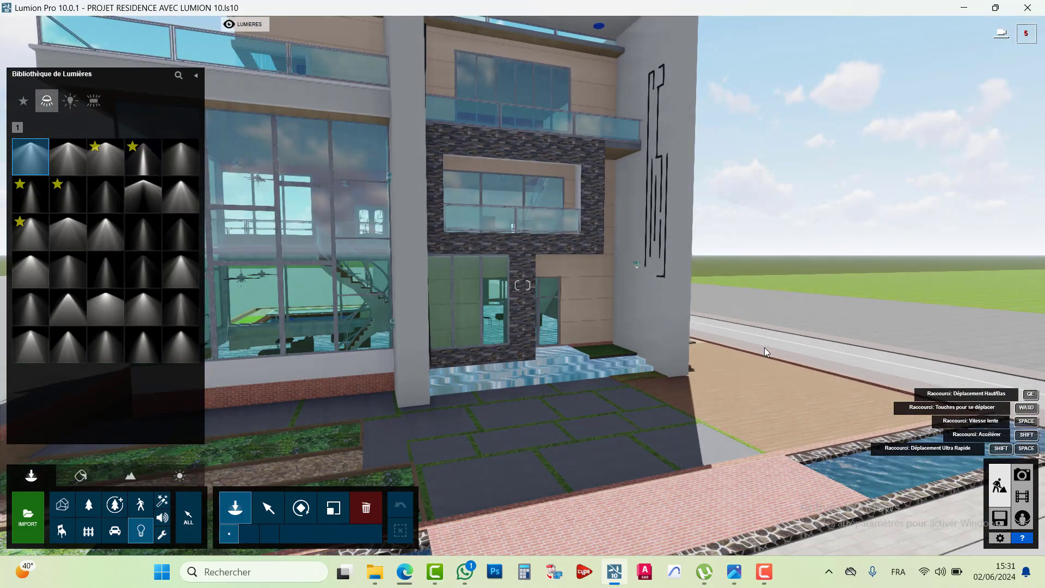
key(q)
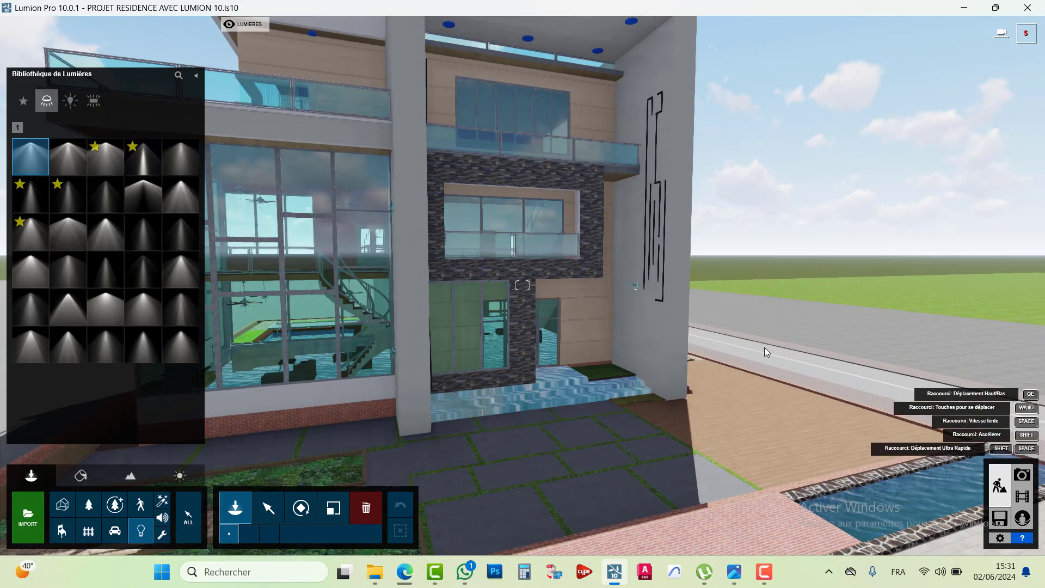
key(w)
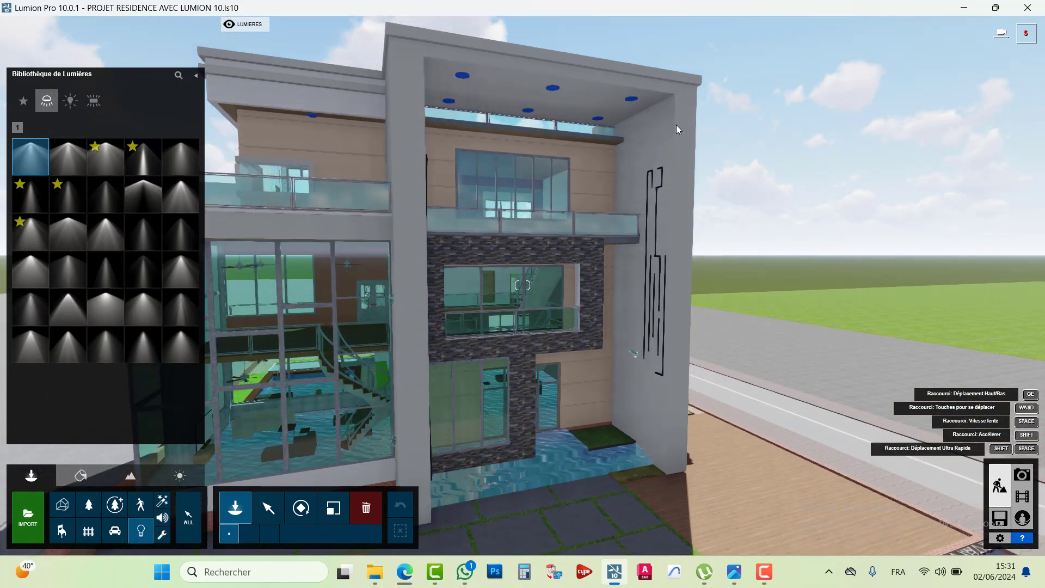
key(w)
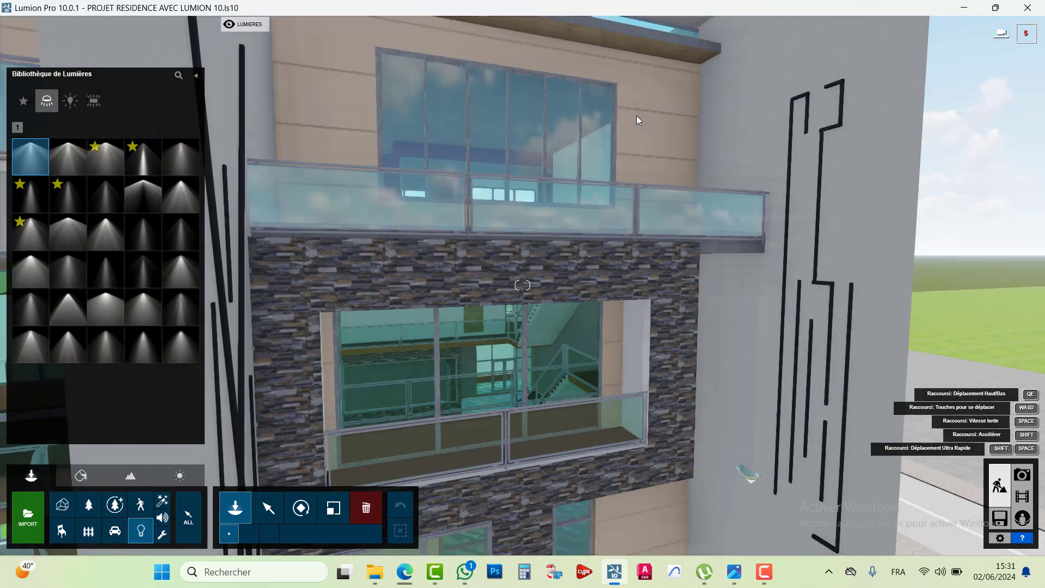
key(s)
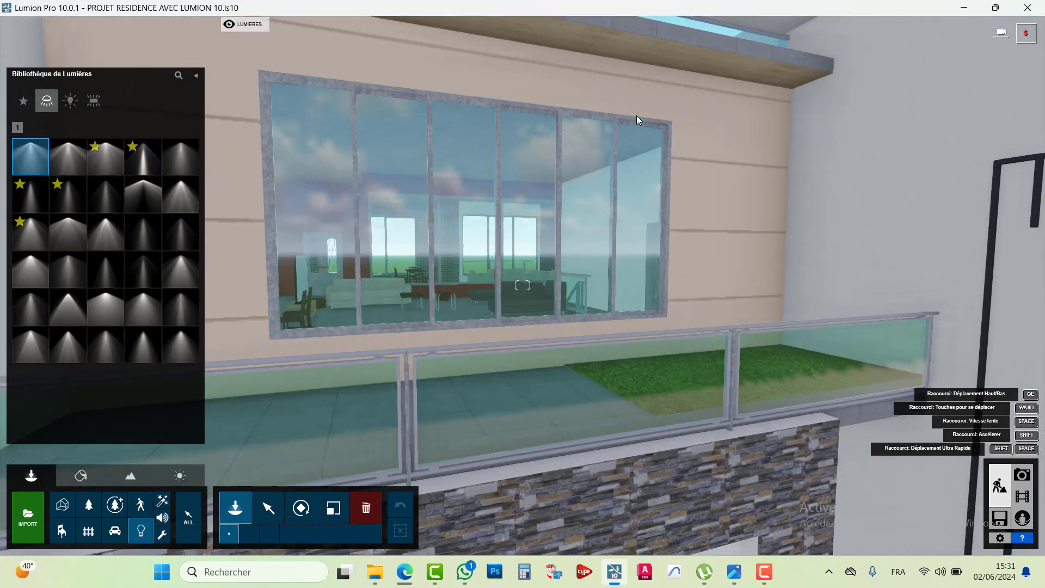
key(s)
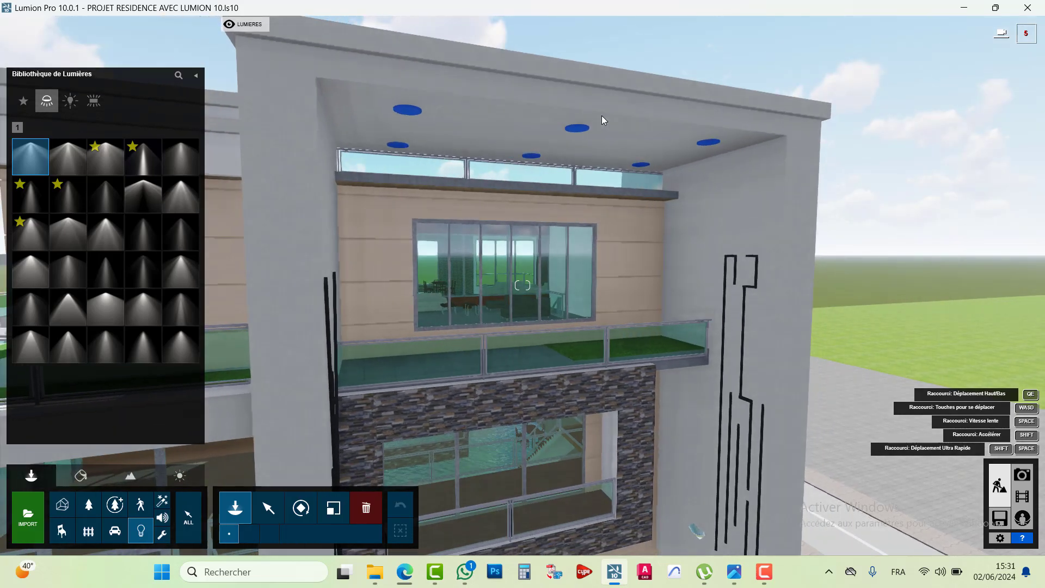
key(w)
key(w)
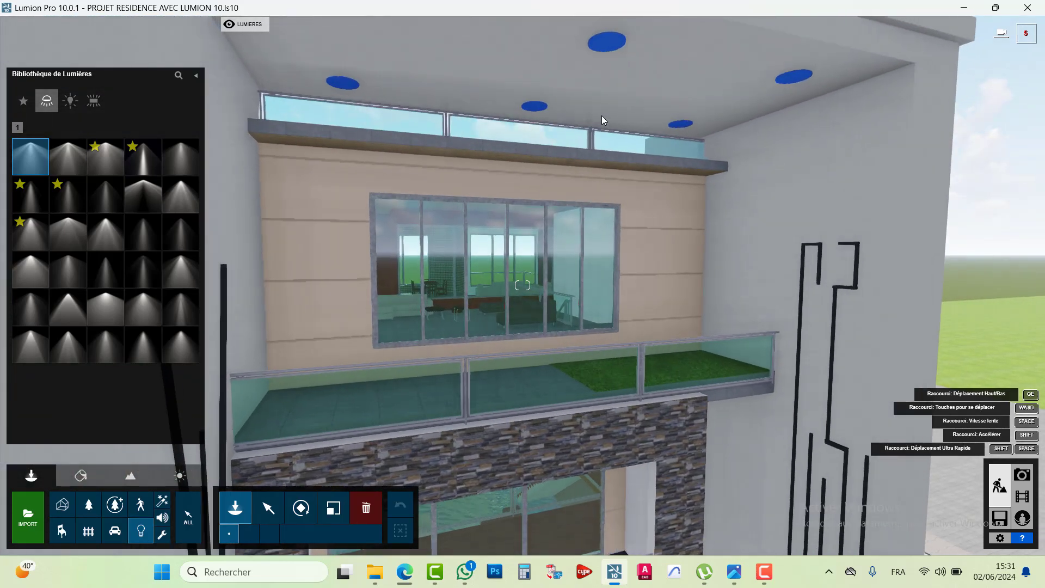
key(q)
key(q)
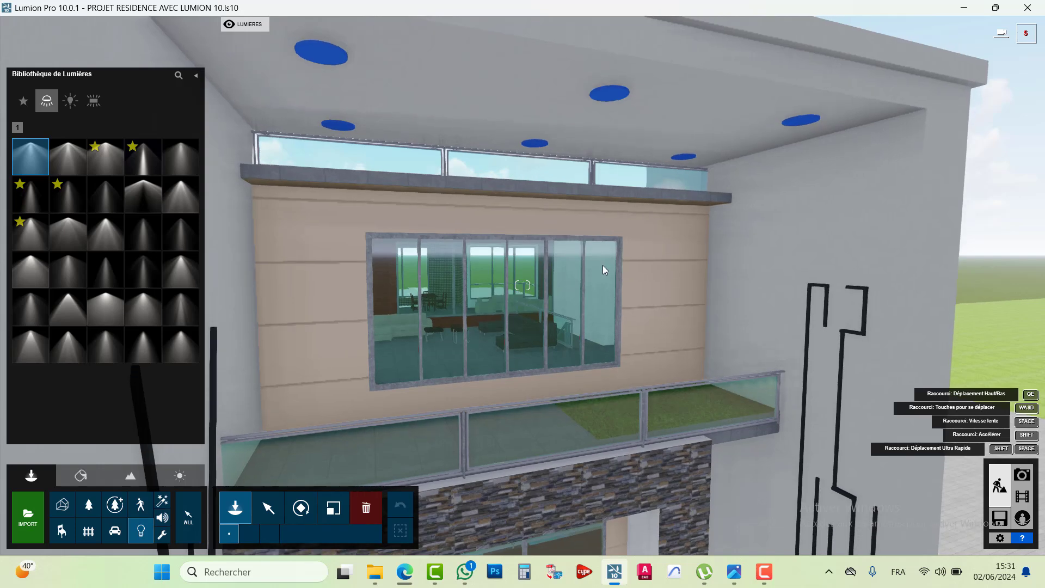
right_drag(528, 287, 438, 255)
key(d)
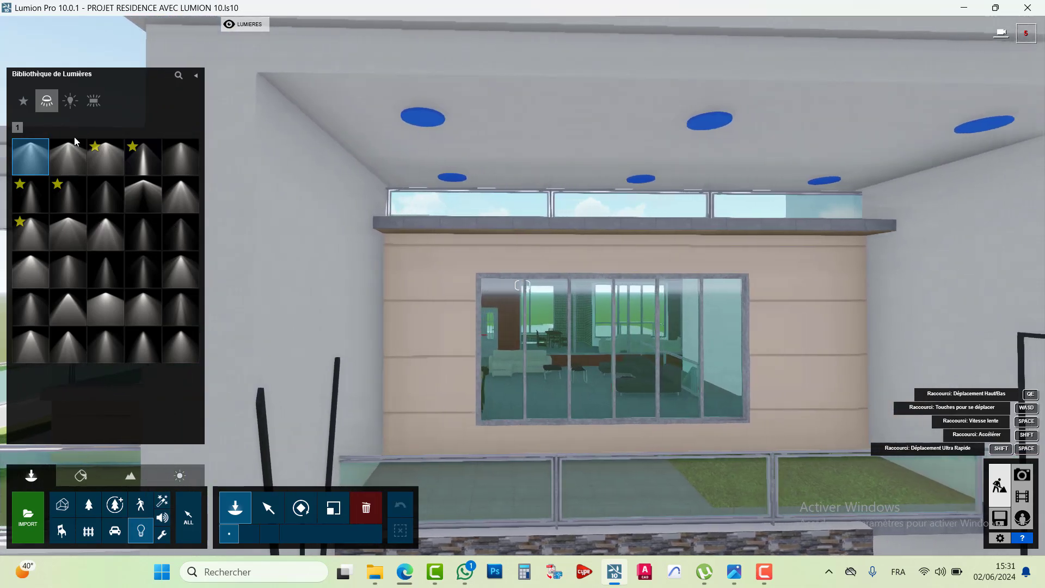
Switch to the Omni lights and place one just below the canopy's leftmost blue disc.
click(69, 100)
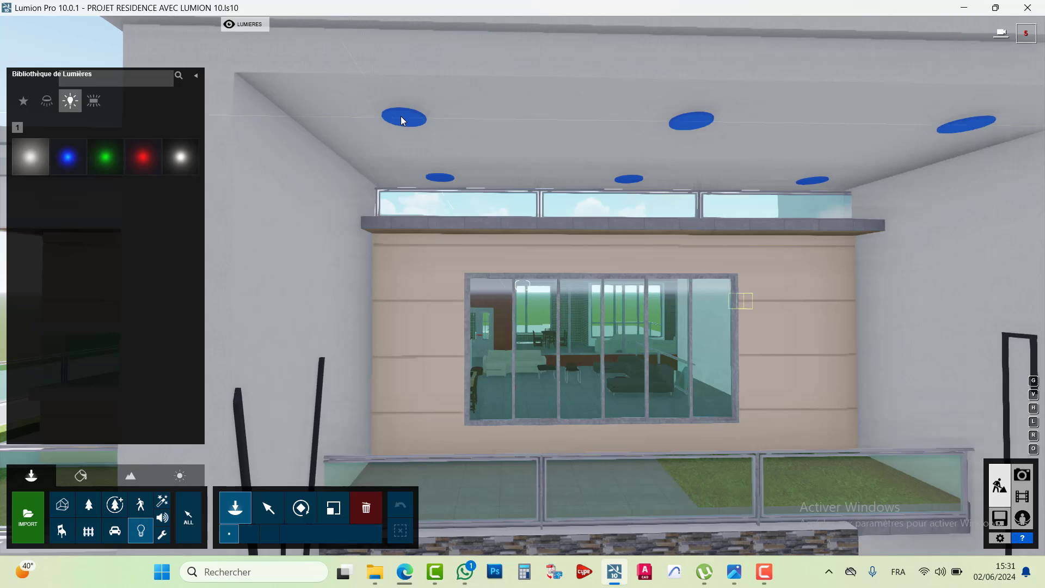
click(400, 115)
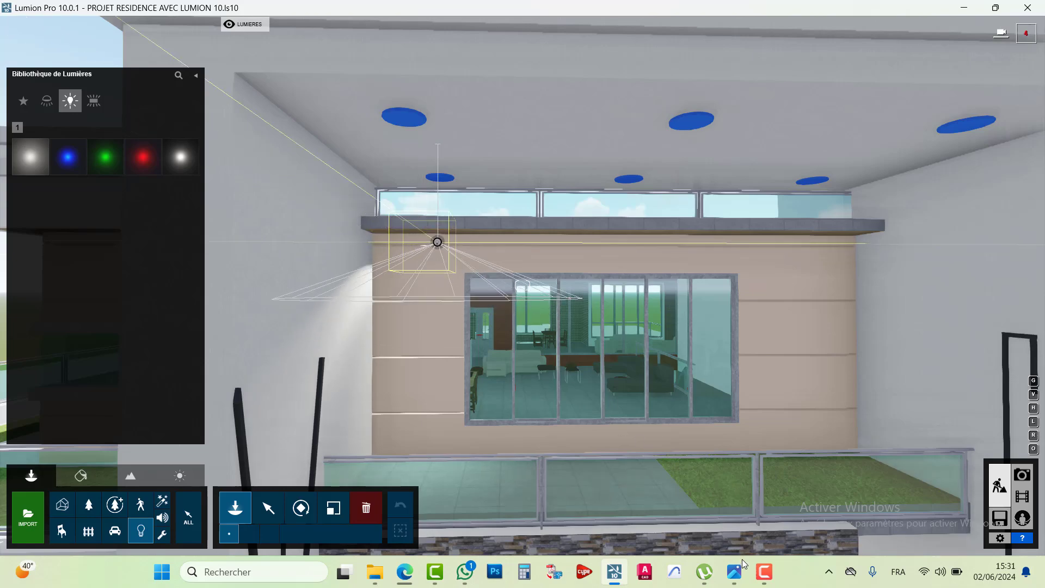
Bring up the saved residence render in Microsoft Photos.
mouse_move(734, 571)
click(800, 500)
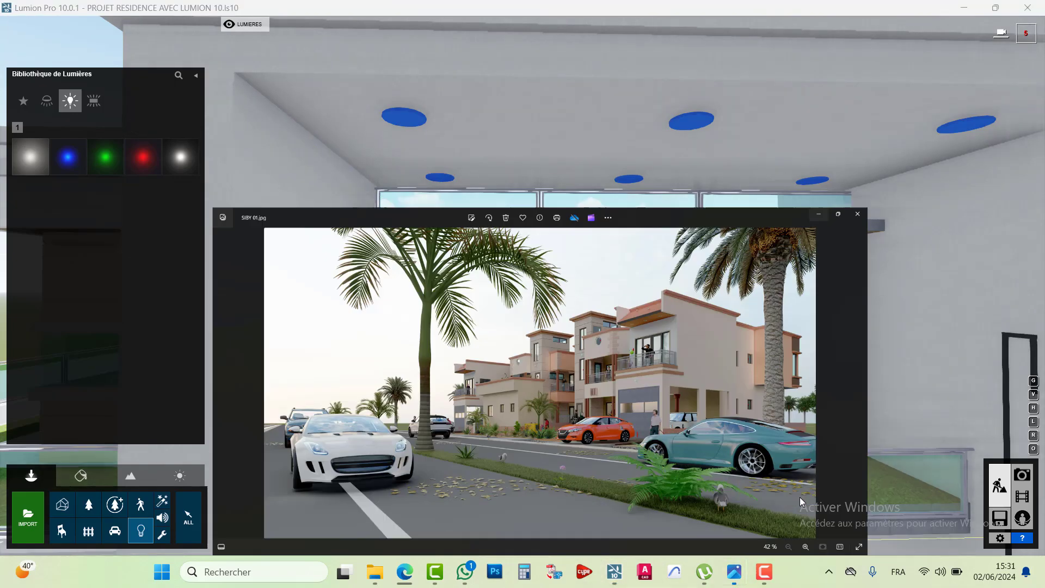
scroll(655, 218, up, 7)
scroll(530, 286, down, 5)
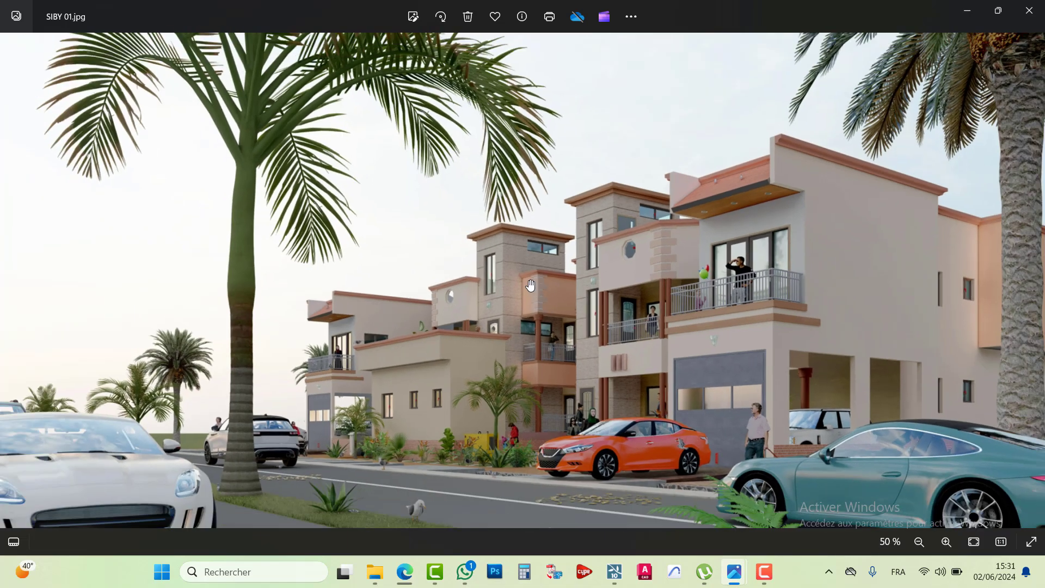
scroll(661, 214, down, 2)
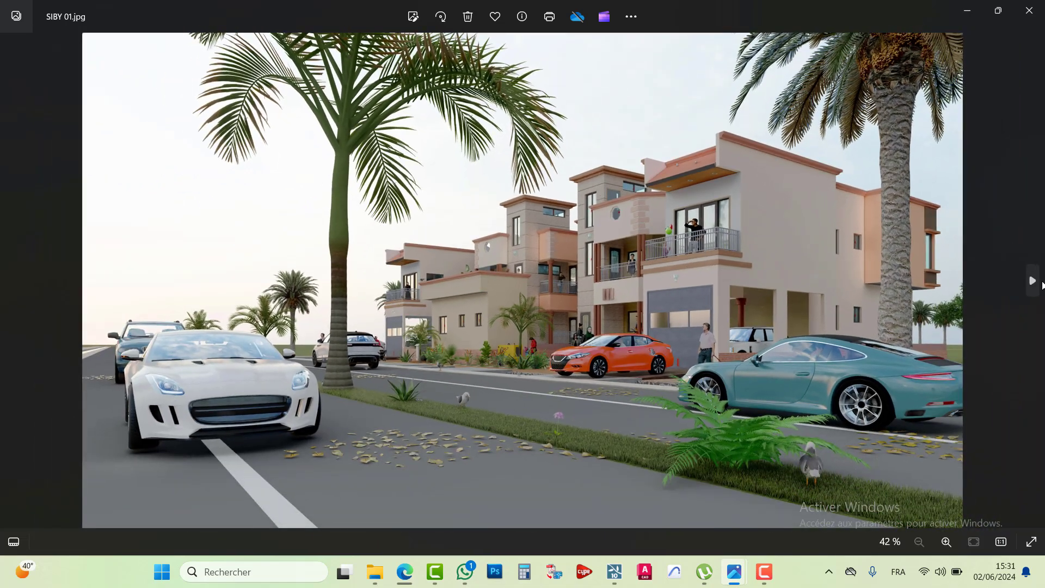
Step through the renders to the front view of the paired houses and zoom in.
click(1032, 281)
click(1032, 282)
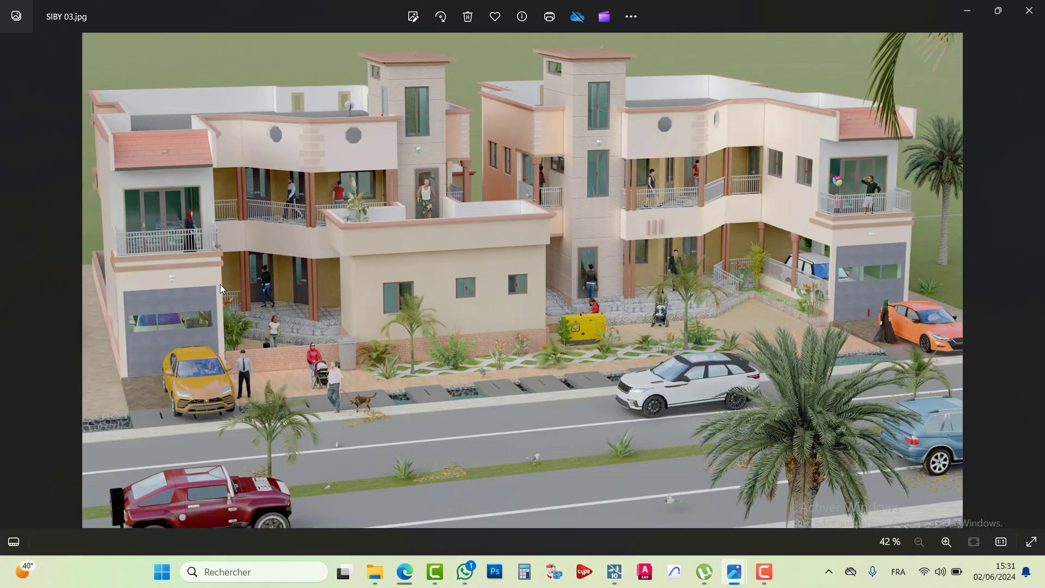
click(11, 281)
click(11, 280)
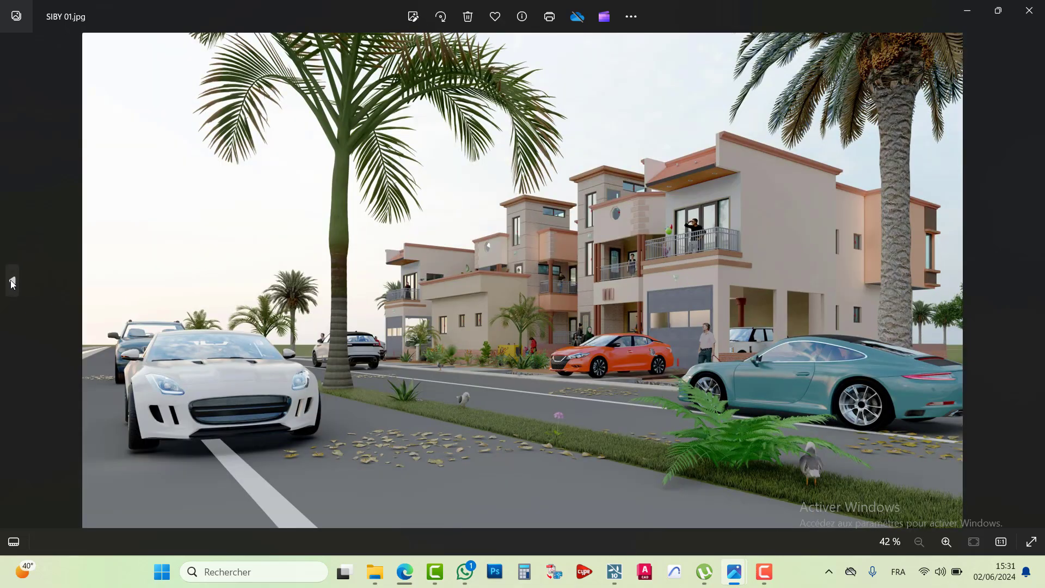
click(11, 280)
click(10, 280)
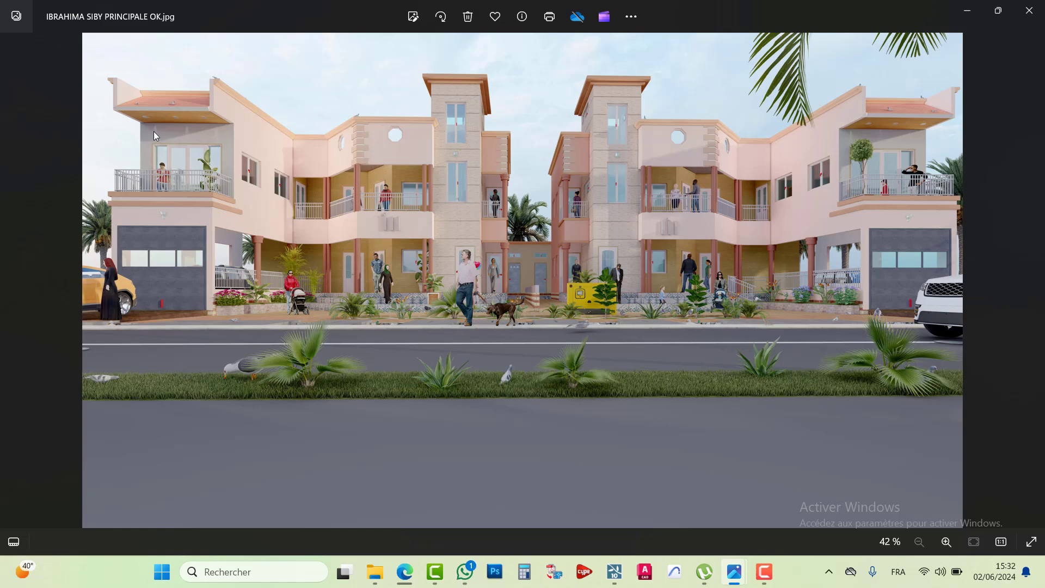
scroll(153, 131, up, 3)
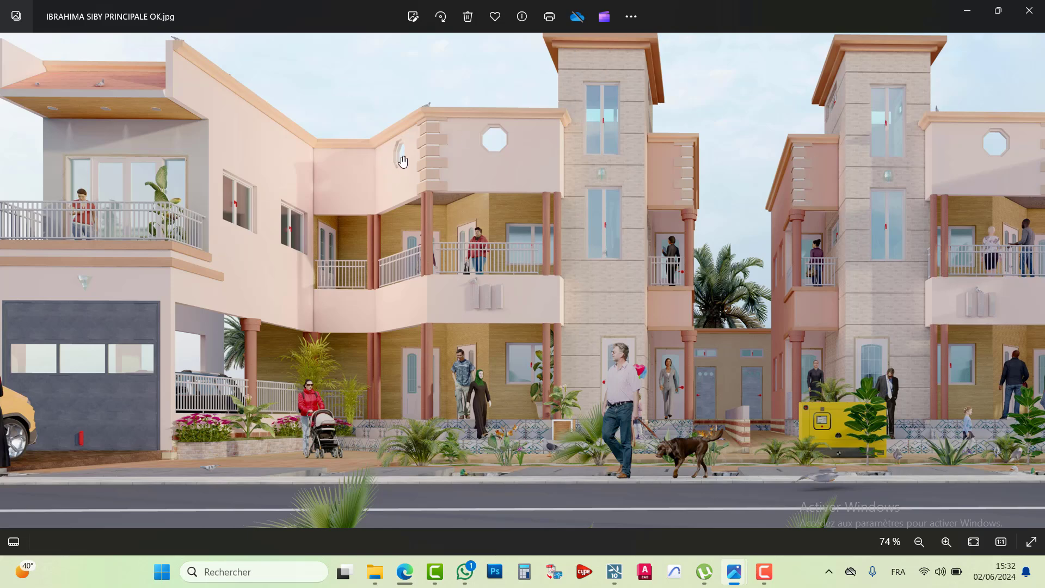
Minimize Photos and pick the white Light Fill from the Lights library.
click(965, 11)
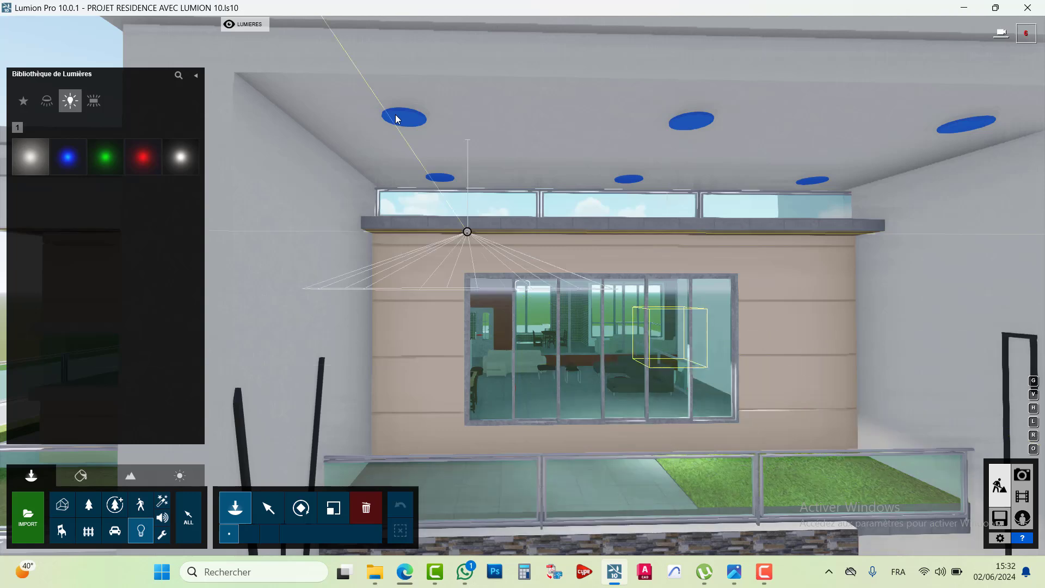
click(395, 114)
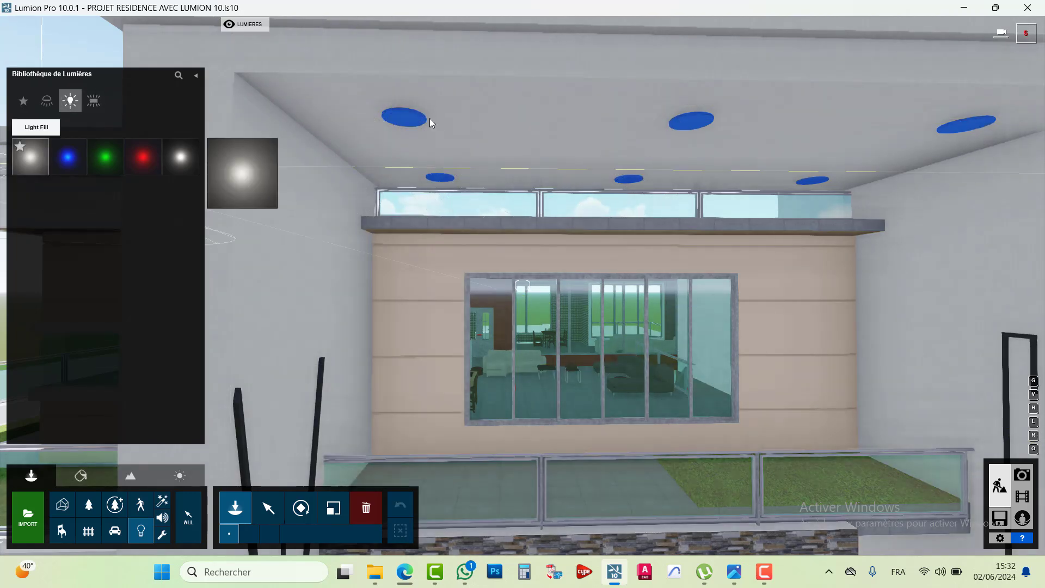
click(30, 157)
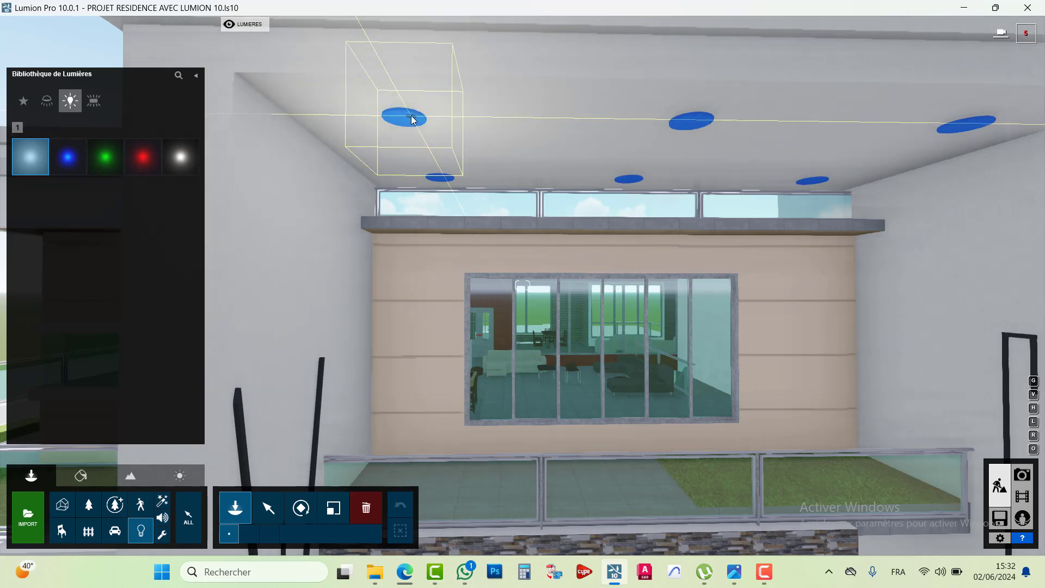
Place fill lights under the left, middle and right ceiling fixtures, undoing one duplicate.
click(412, 117)
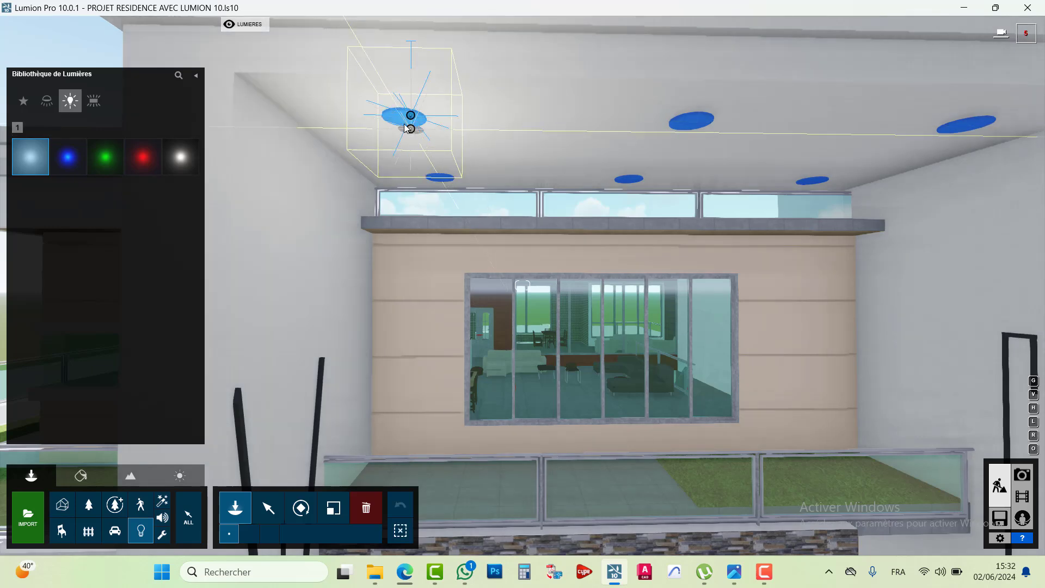
click(688, 120)
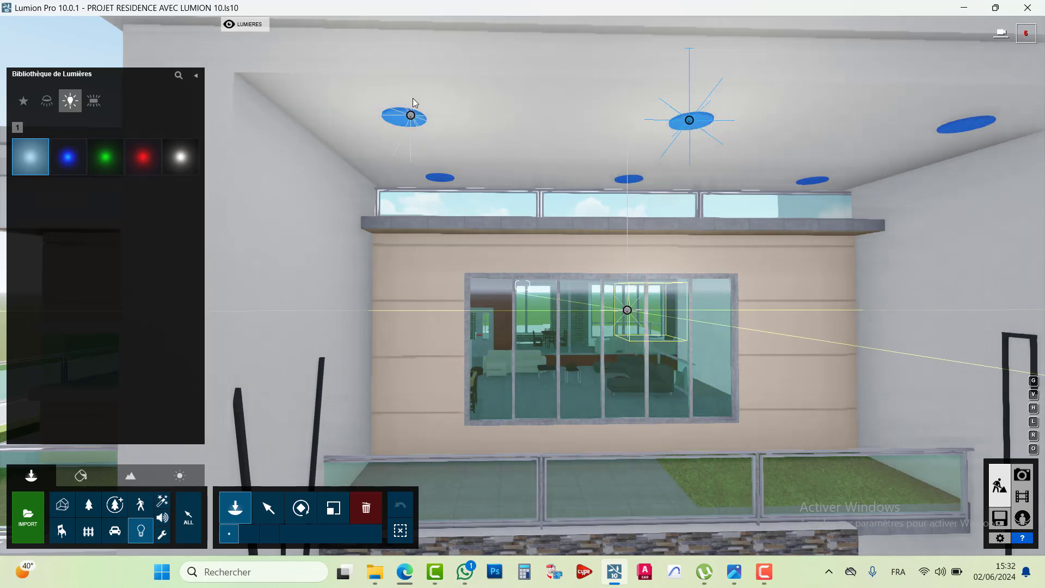
click(398, 108)
key(ctrl+z)
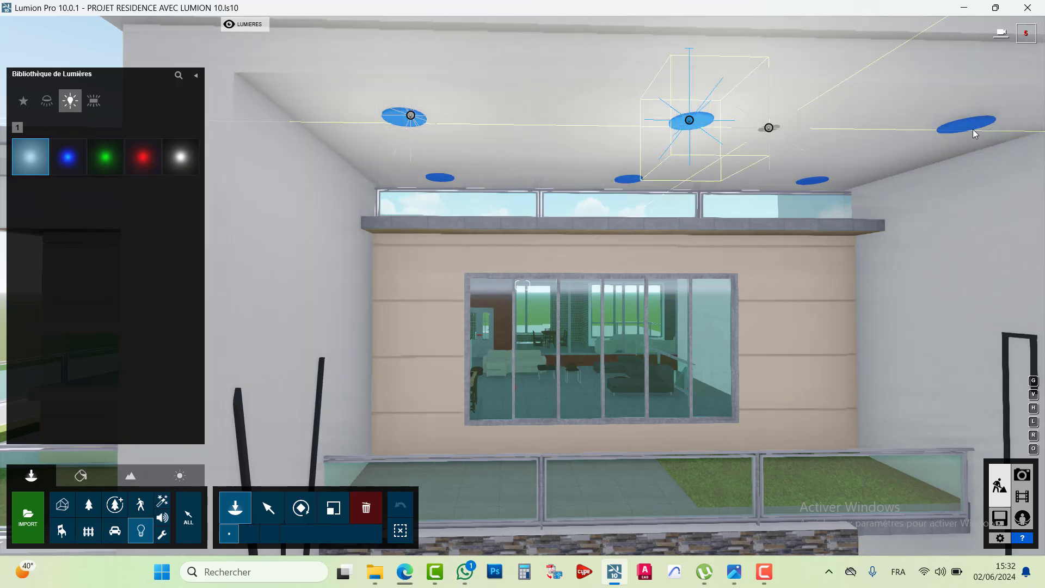
click(973, 129)
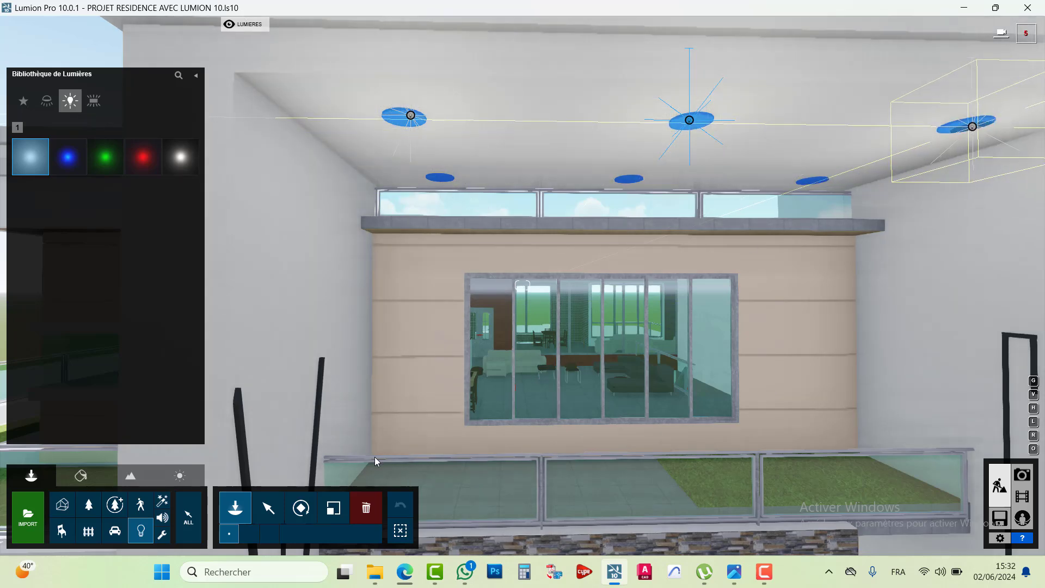
click(268, 508)
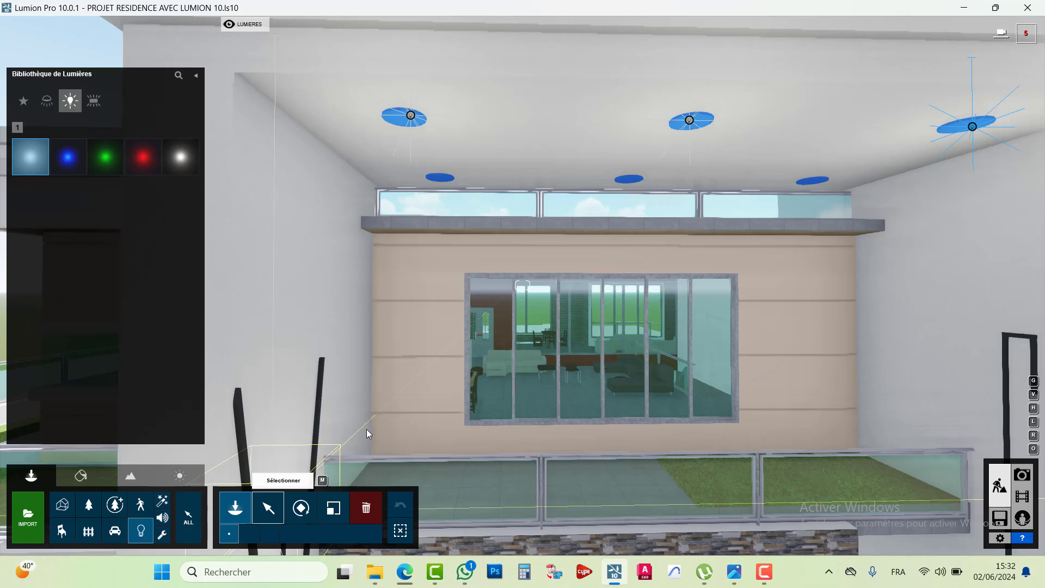
Raise the canopy lights' Brillance with the slider, then pull the camera back to the facade.
key(d)
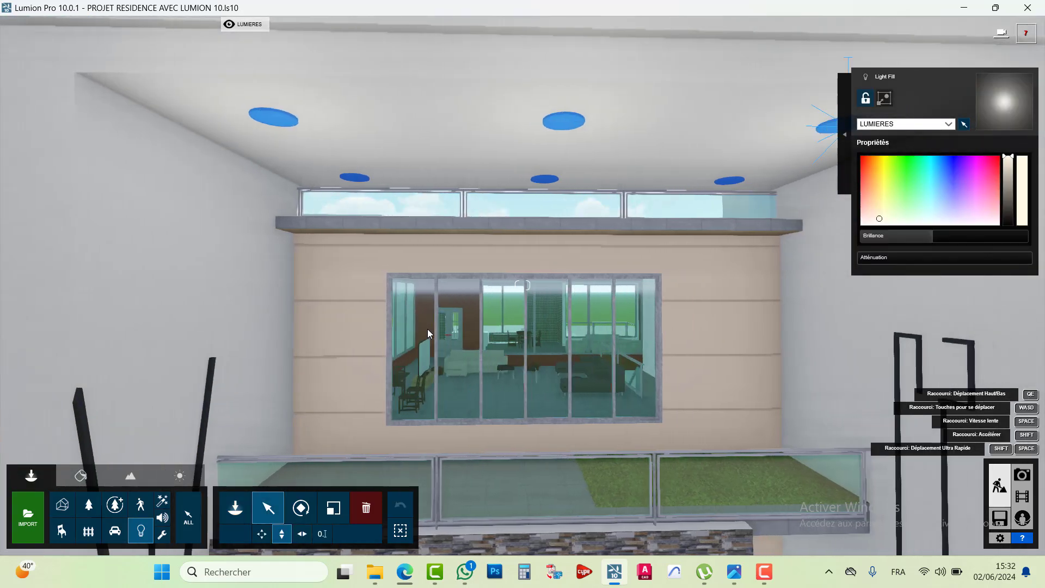
key(s)
key(s)
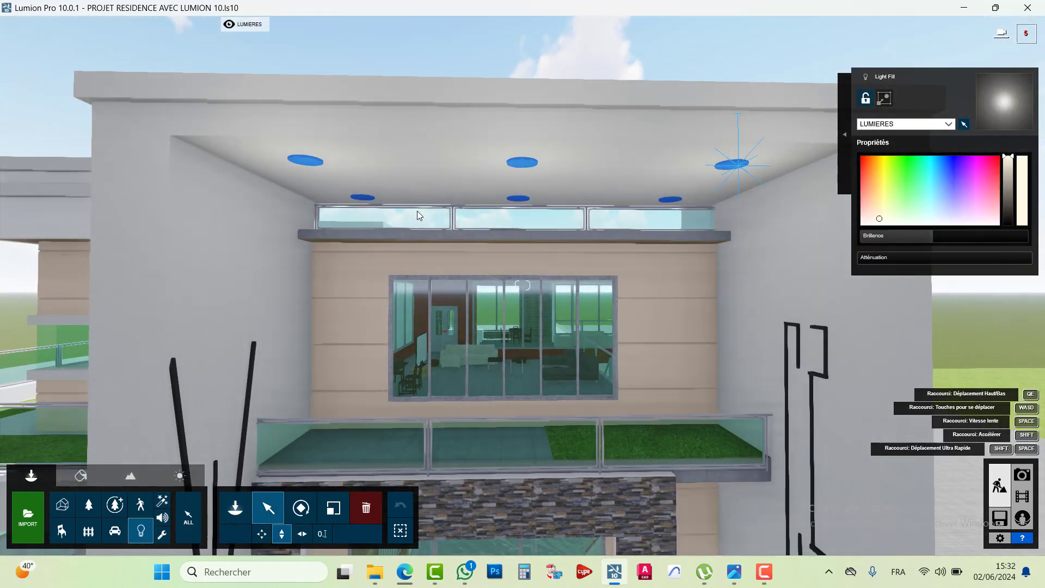
click(282, 535)
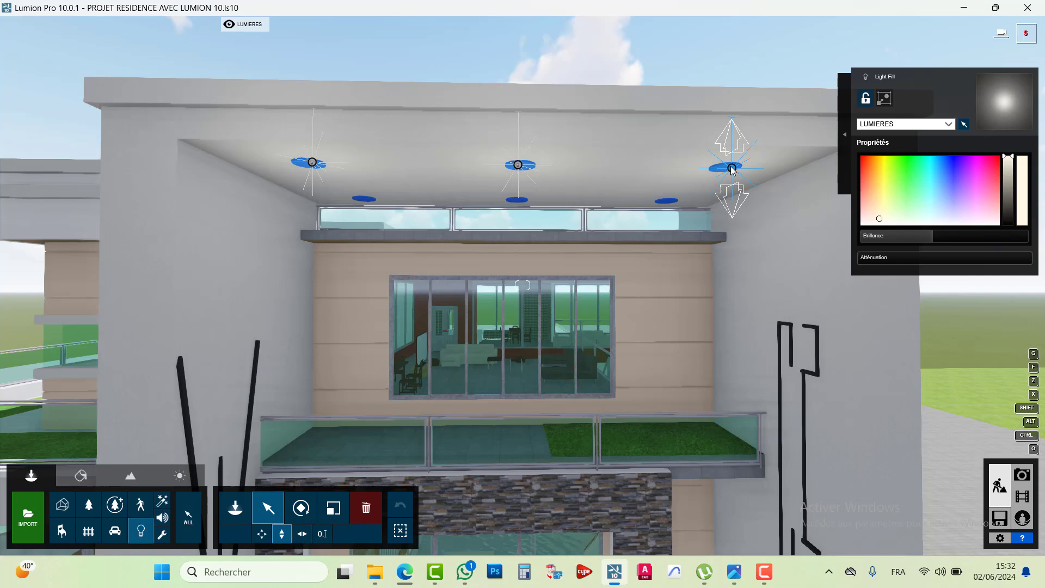
drag(929, 234, 886, 232)
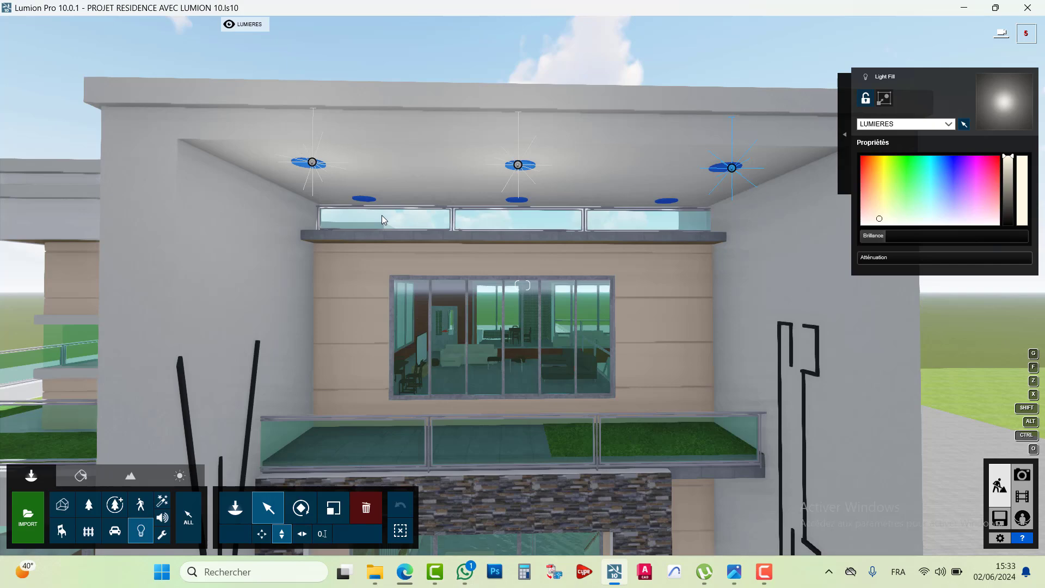
key(s)
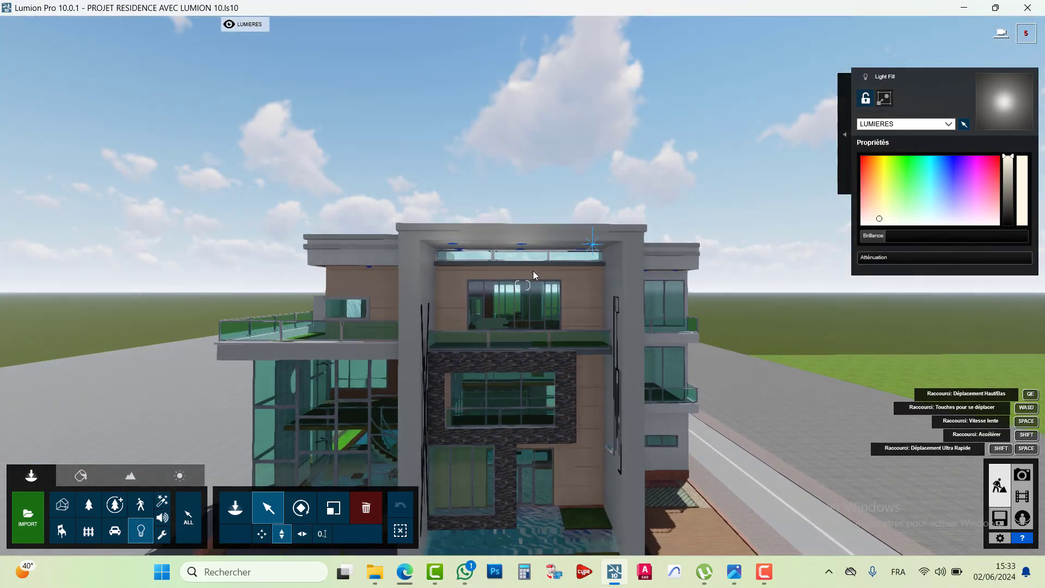
key(e)
key(q)
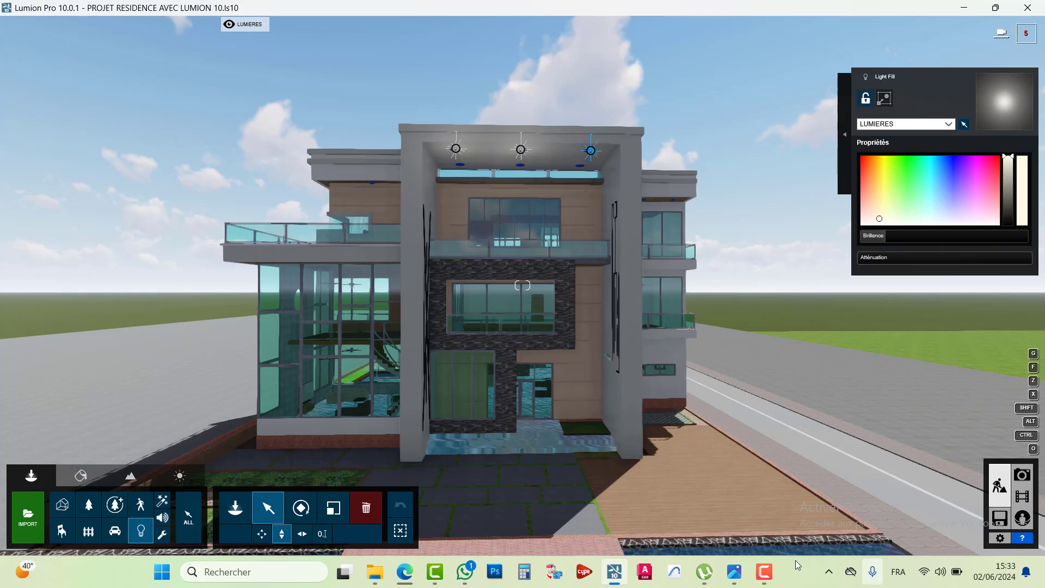
Open the other house's renders in Photos and advance three images to the rear aerial view.
mouse_move(734, 577)
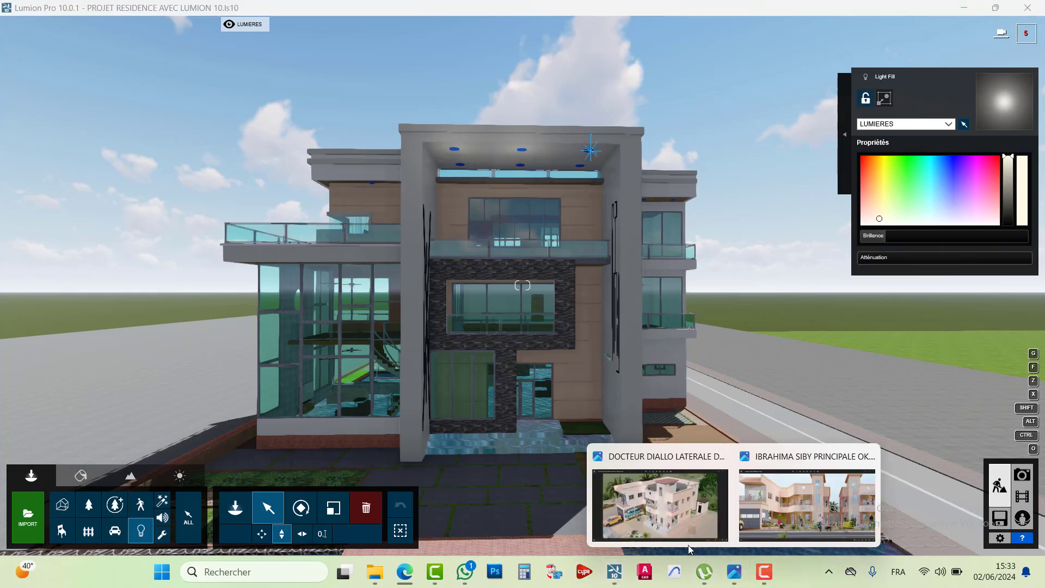
click(675, 516)
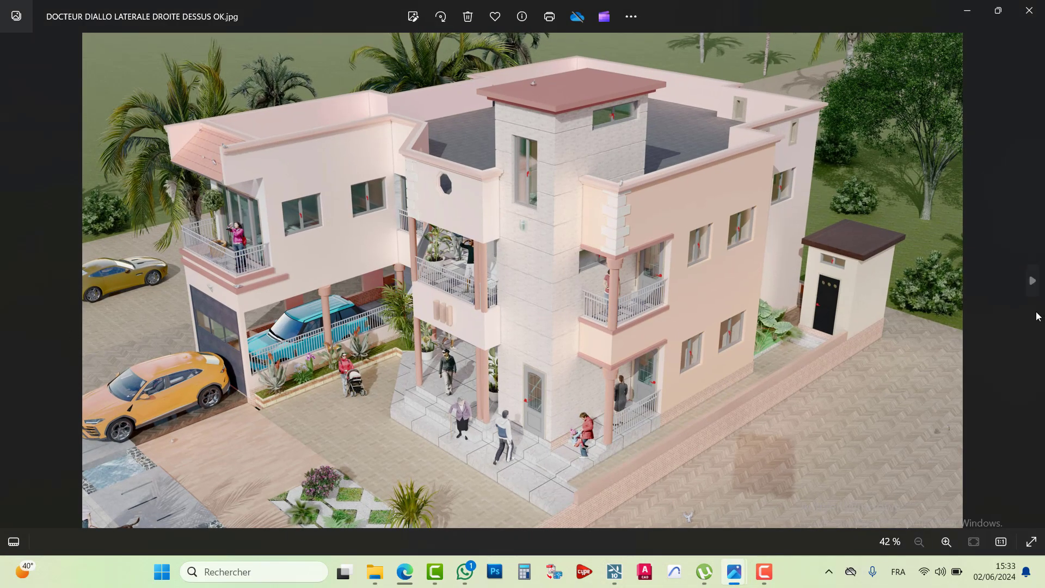
click(1032, 280)
click(1032, 280)
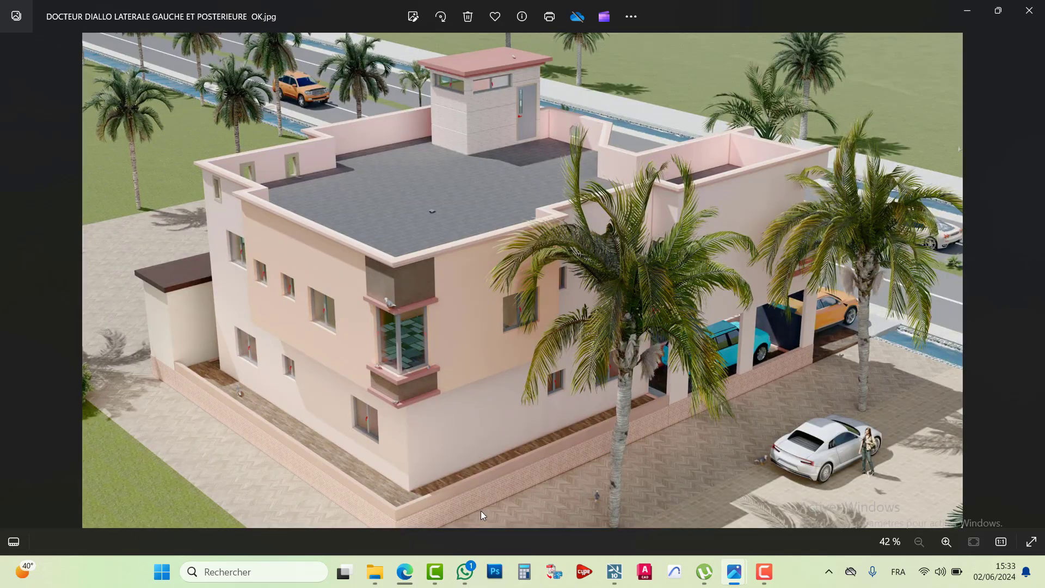
click(1032, 280)
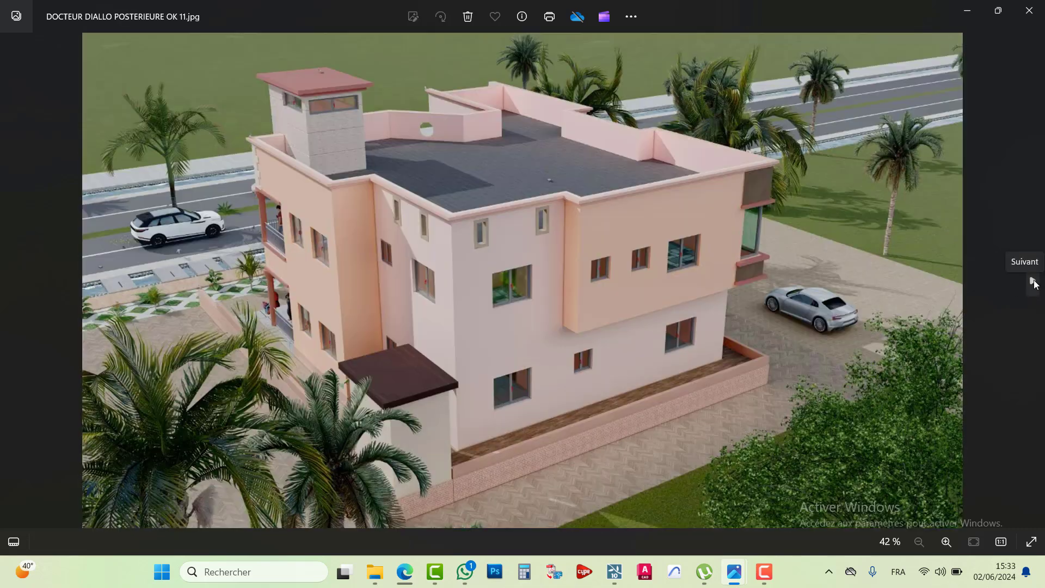